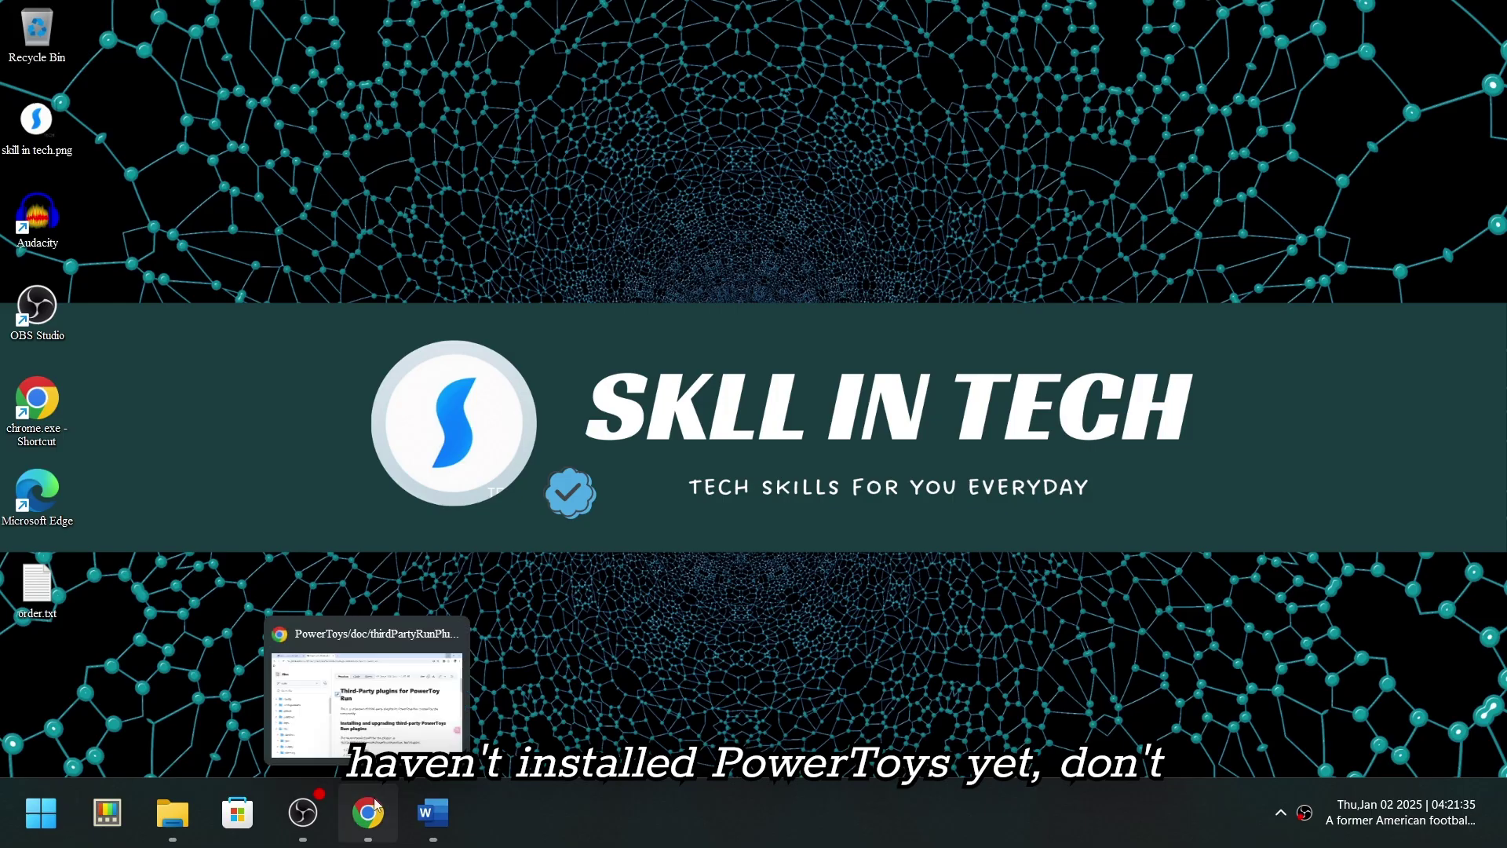
Step: From the PowerToys README, open the v0.87.1 release page, view its installer hashes, then minimize Chrome
click(373, 800)
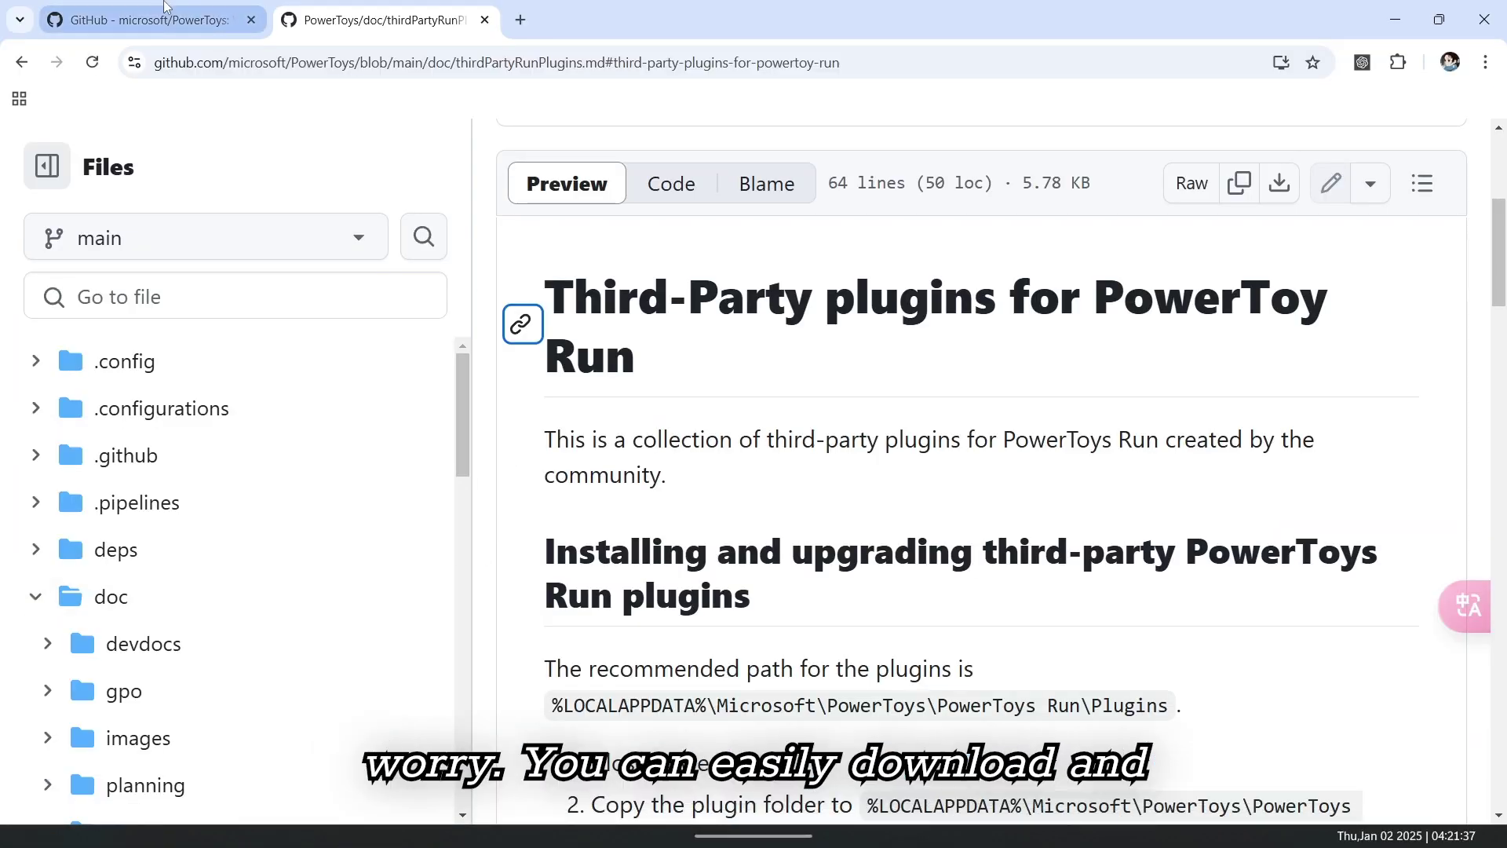
key(ctrl+shift+Tab)
drag(113, 227, 597, 229)
click(657, 232)
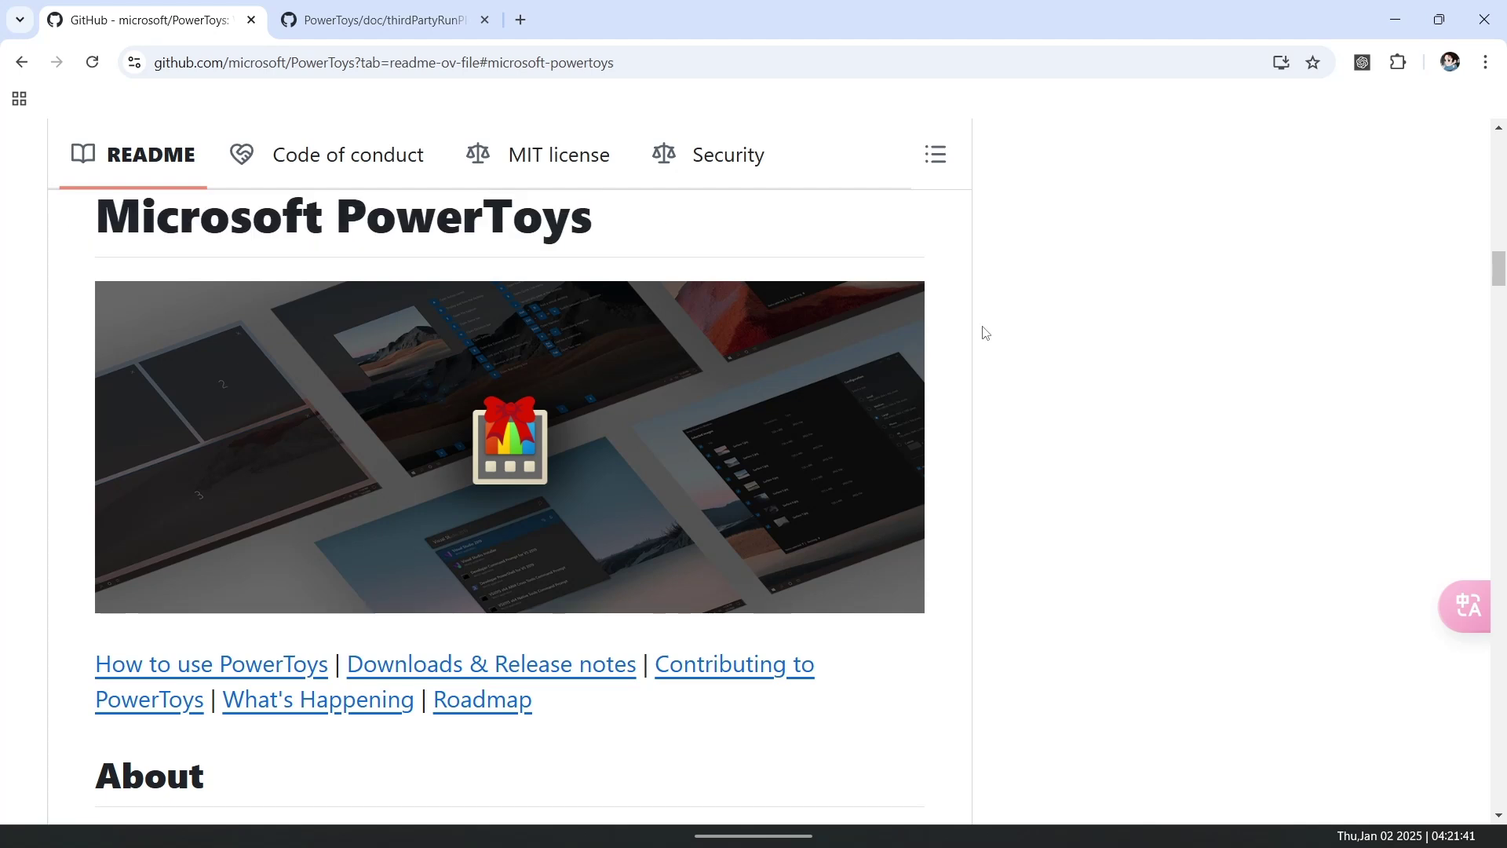
click(555, 676)
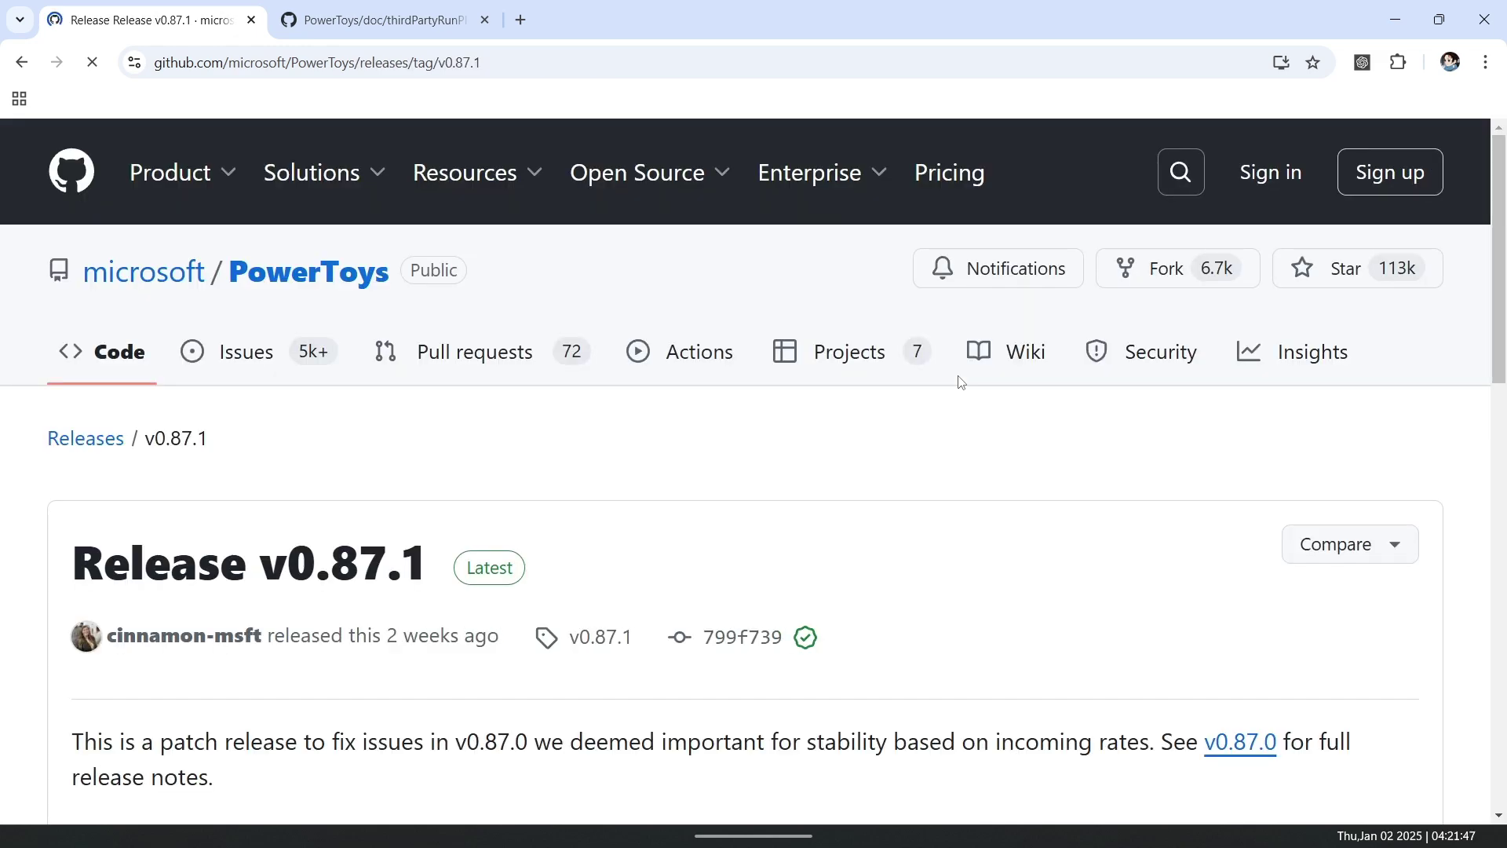
scroll(242, 564, down, 9)
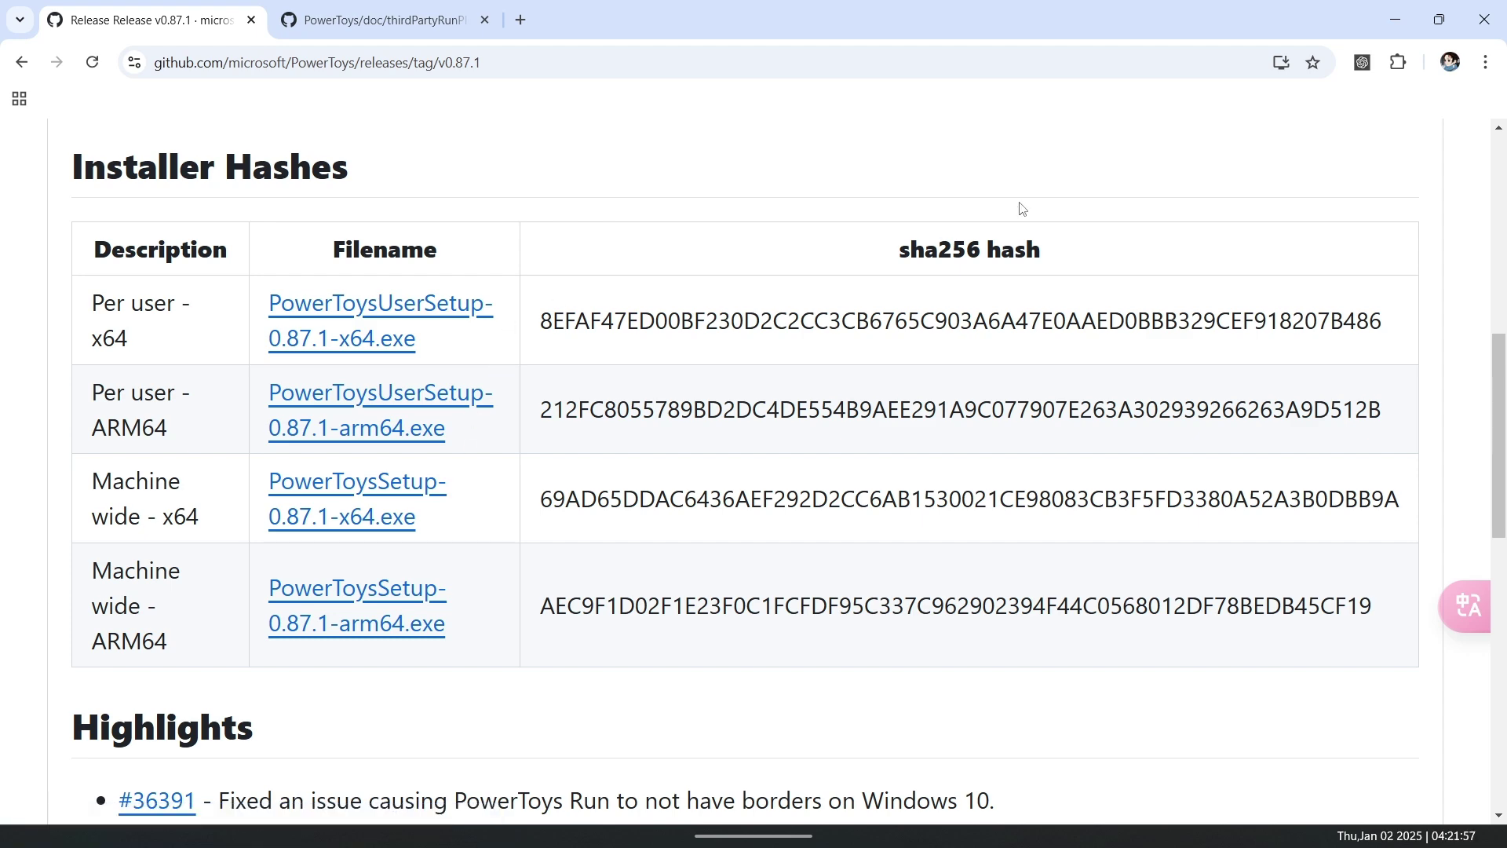
click(1396, 19)
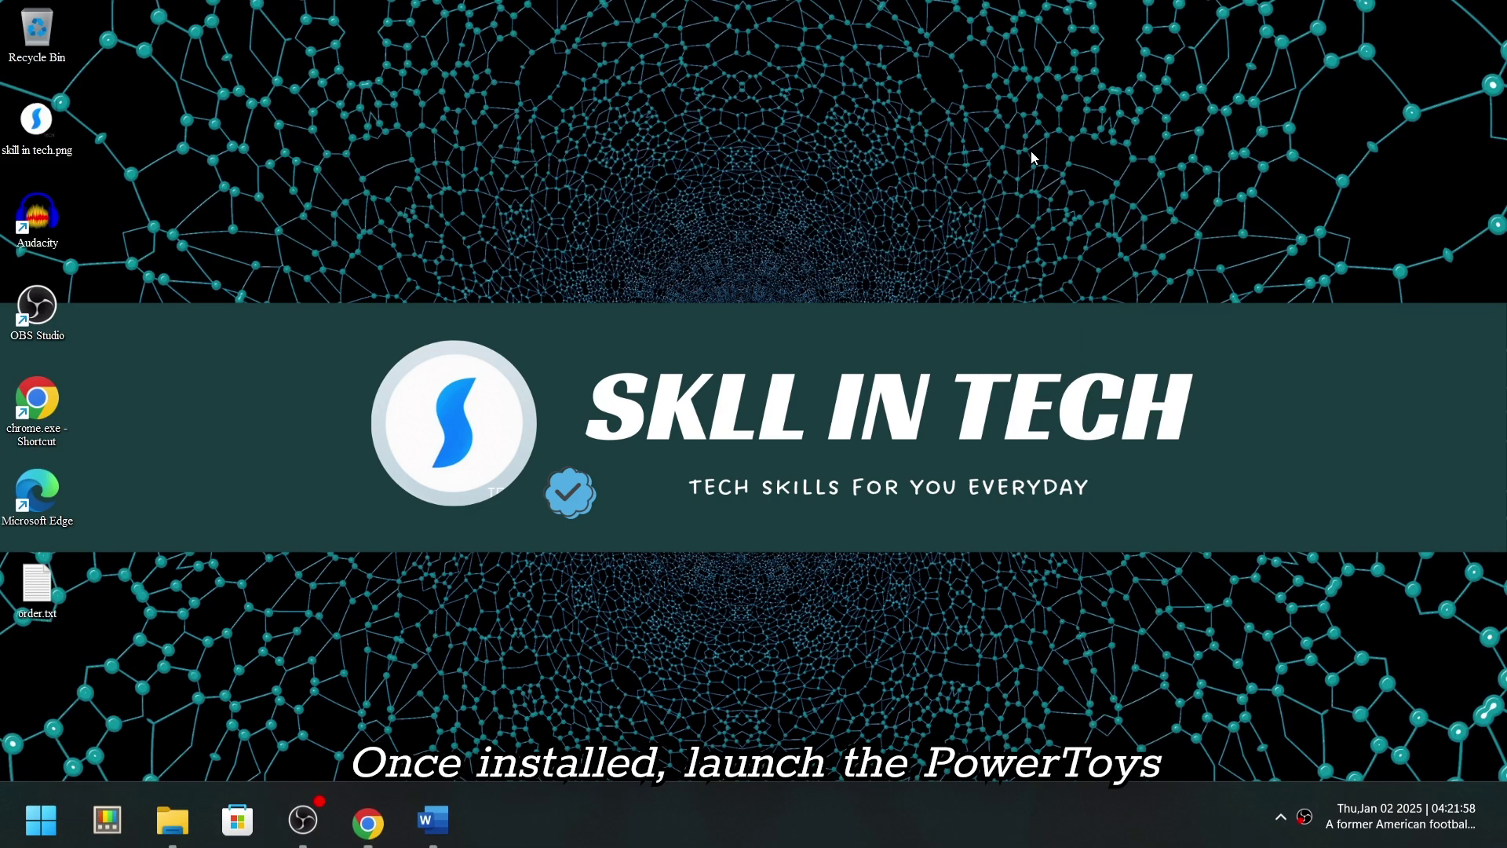
Step: Launch PowerToys, open PowerToys Run with Alt+Space, browse its keywords and try a 'windwos' search
click(109, 834)
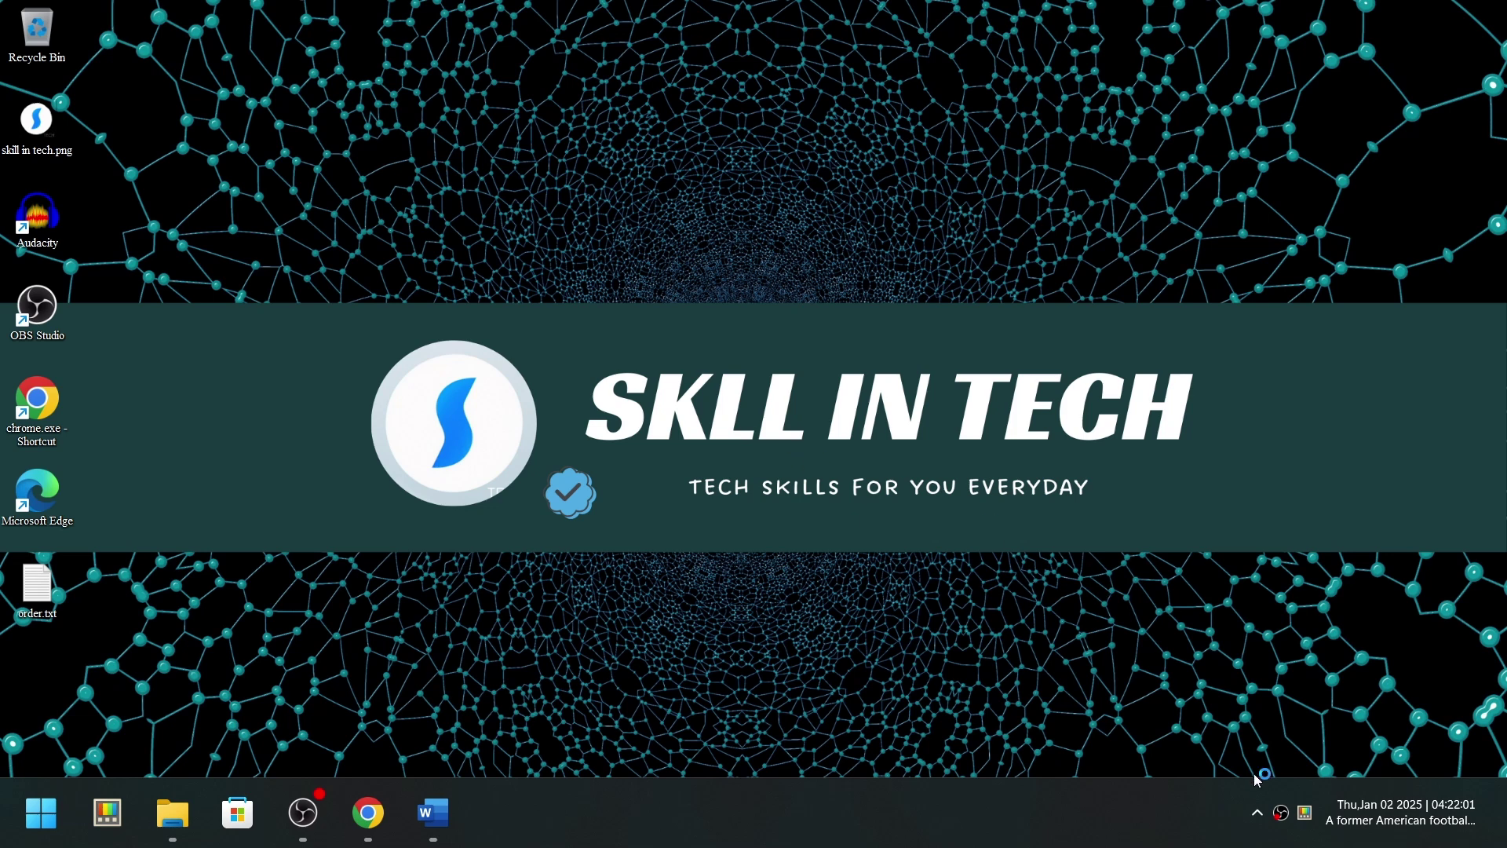
click(1307, 814)
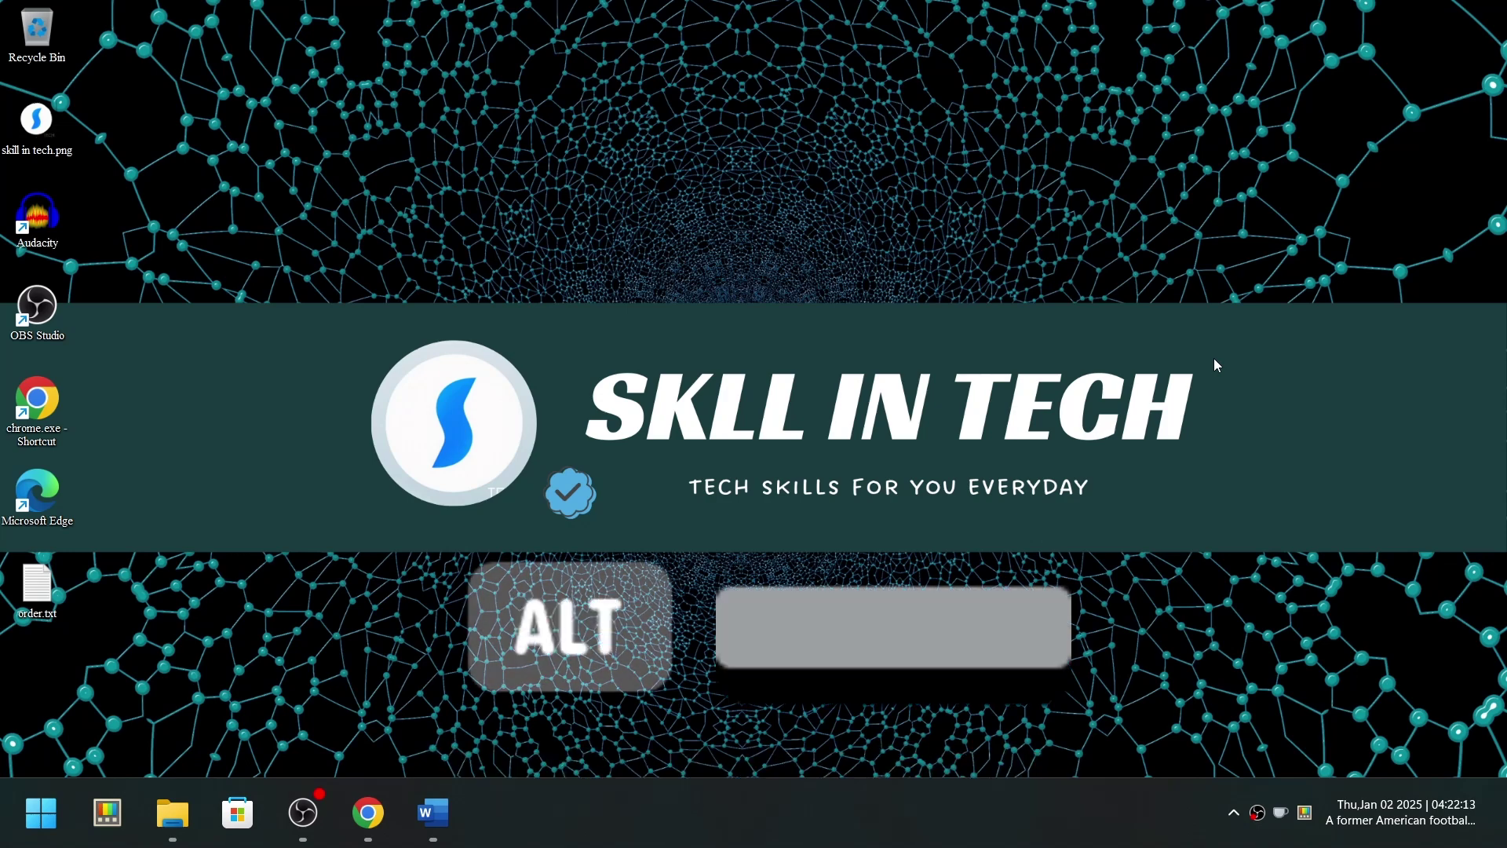
key(alt+space)
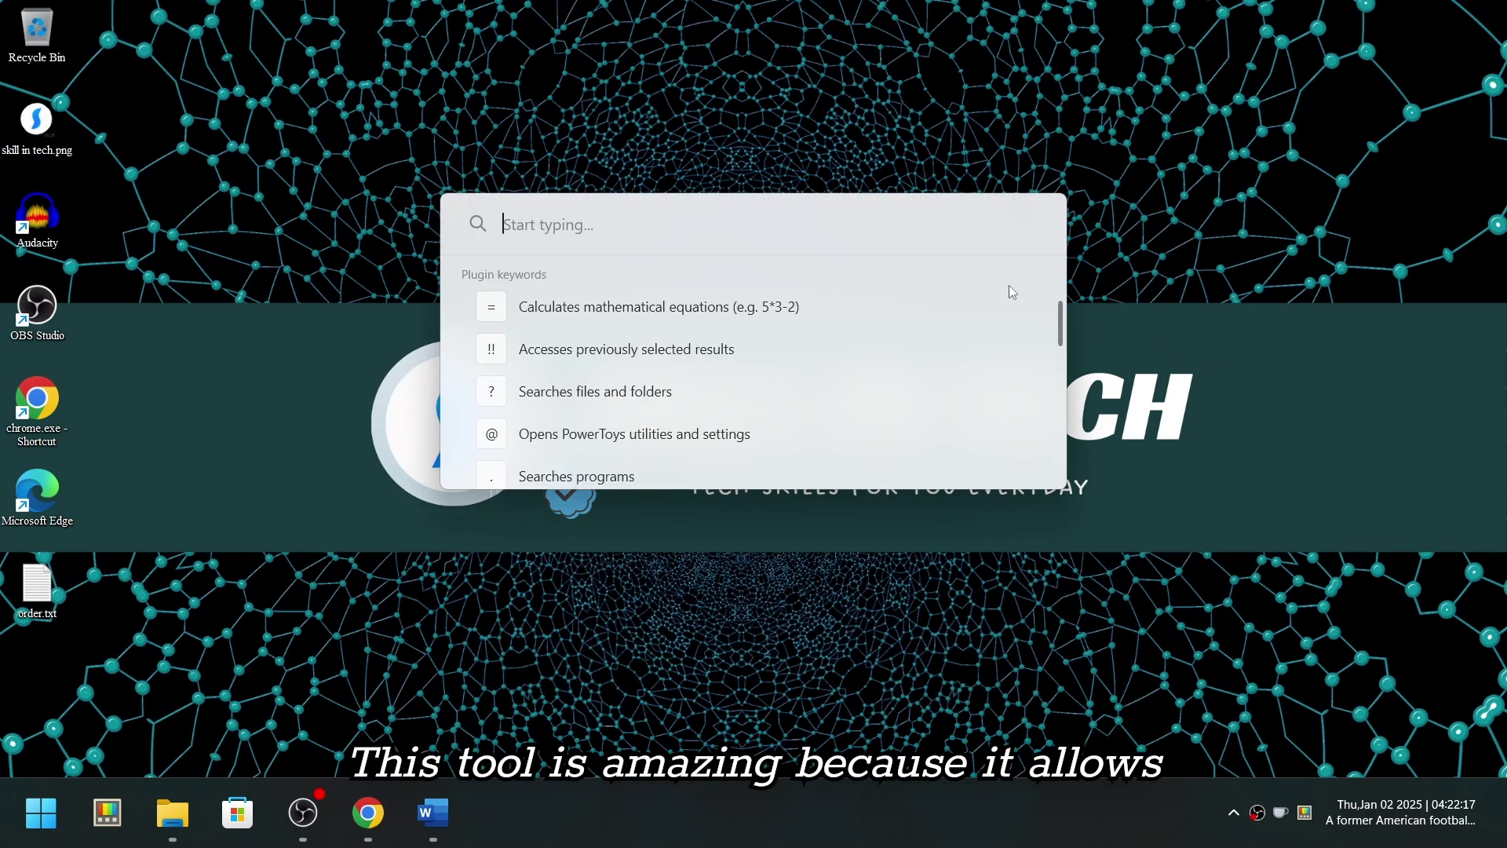
scroll(889, 361, down, 3)
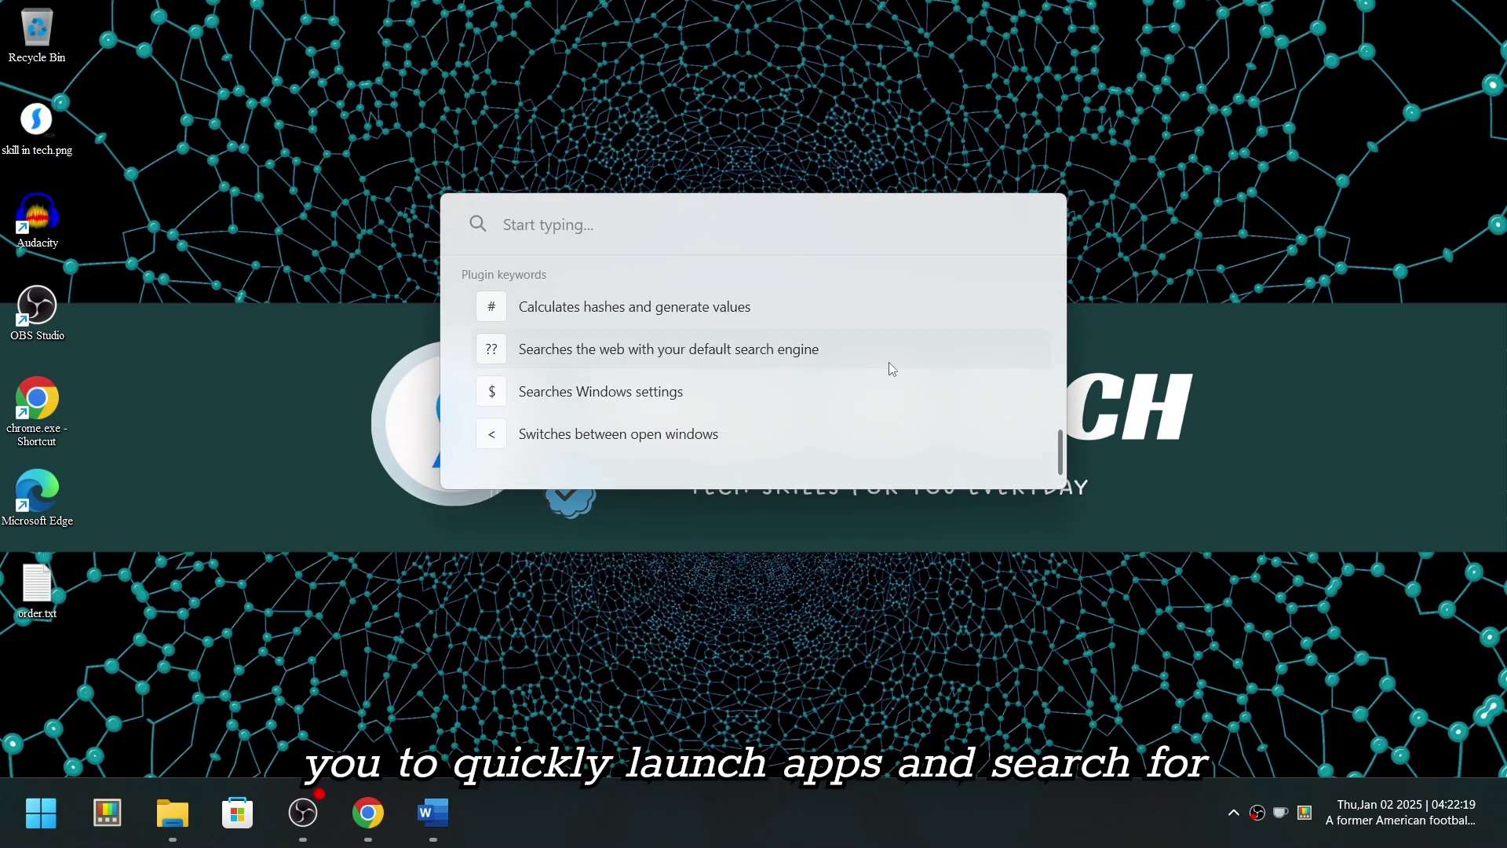
scroll(888, 361, up, 3)
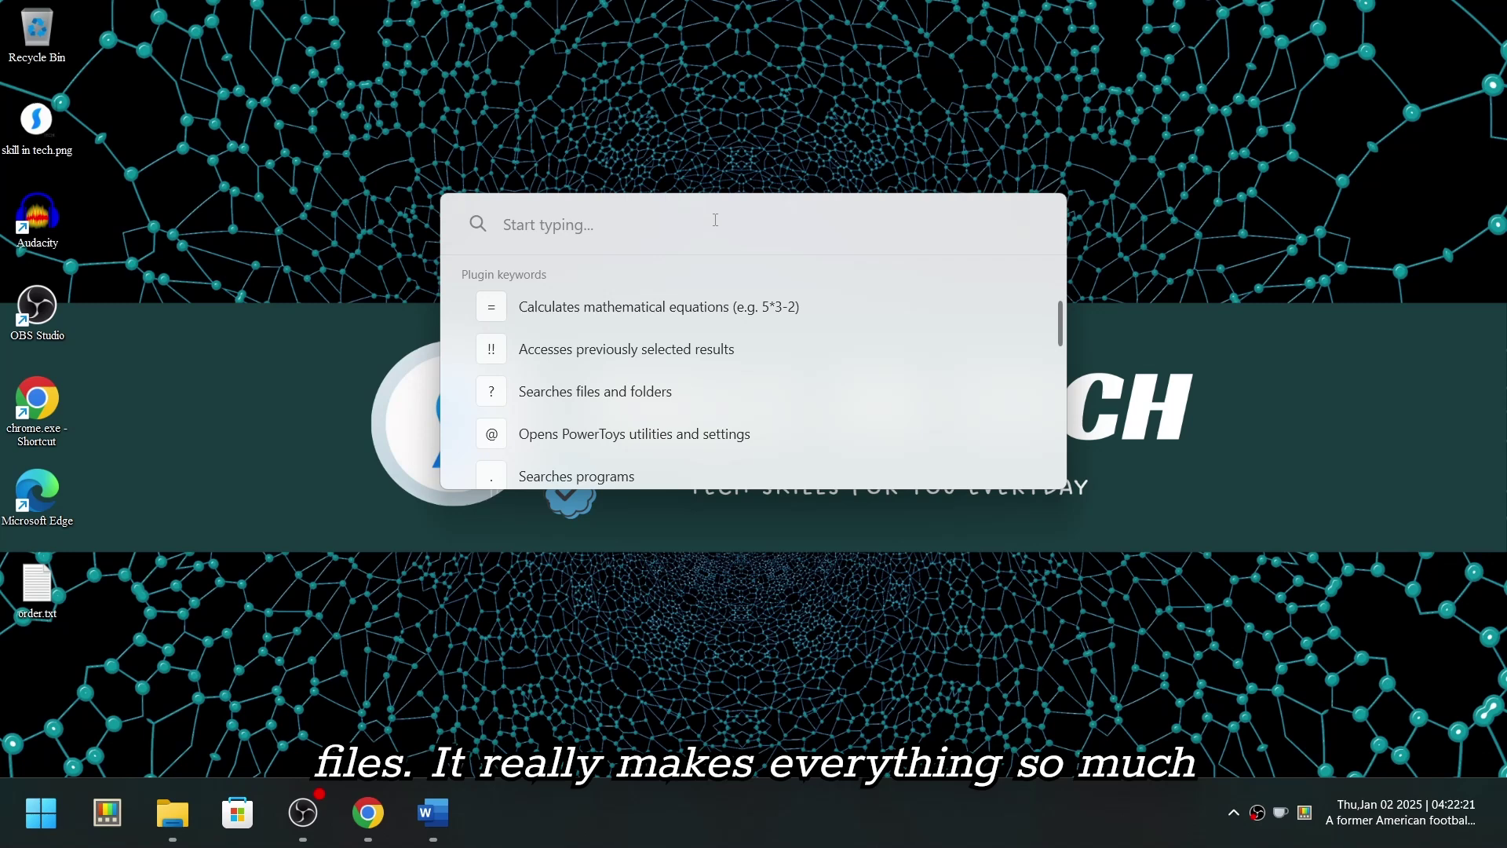
text(windwos)
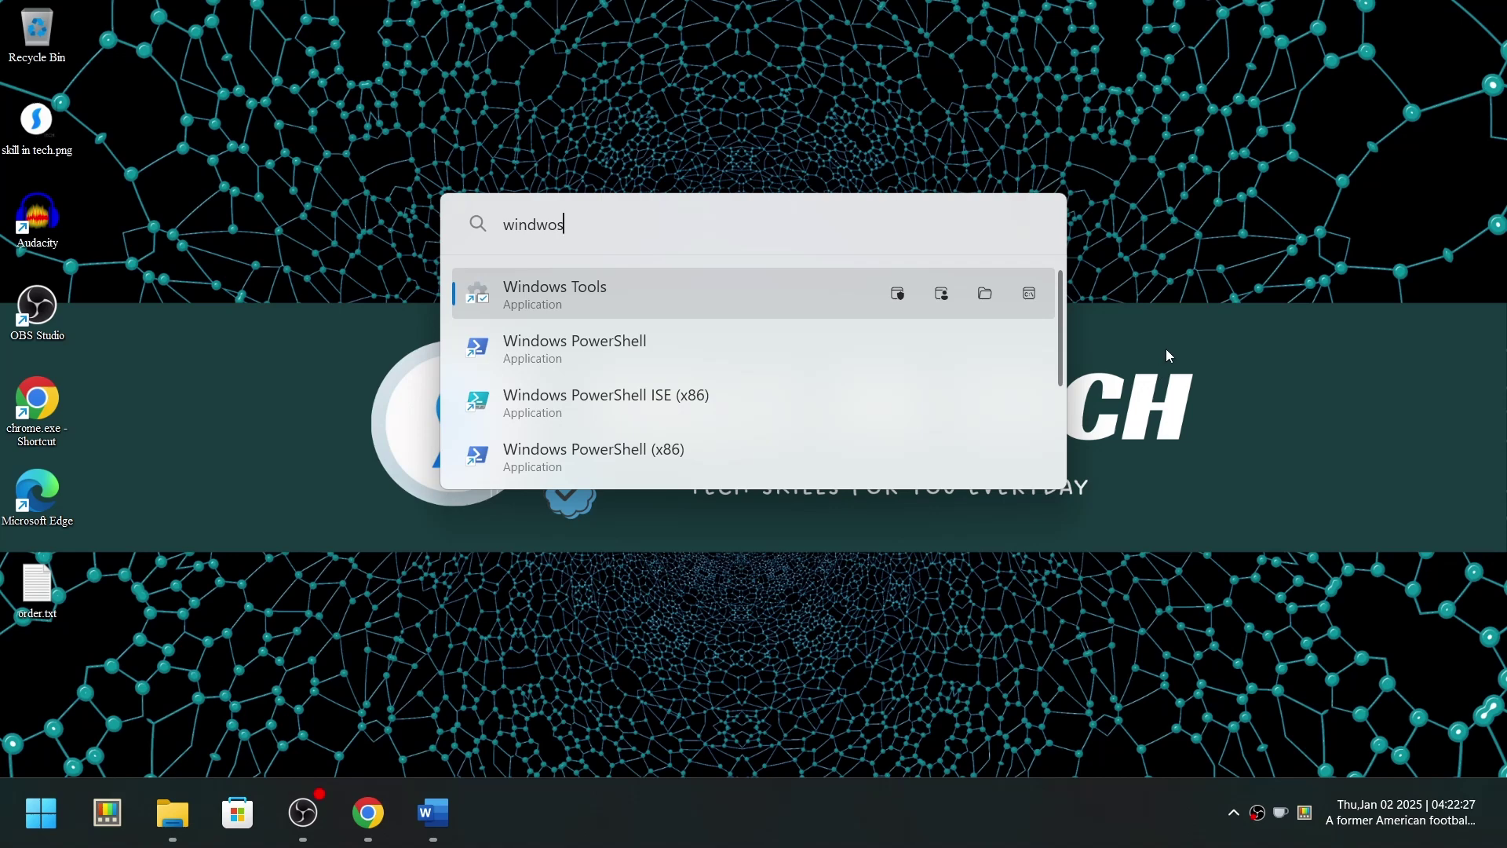
key(Escape)
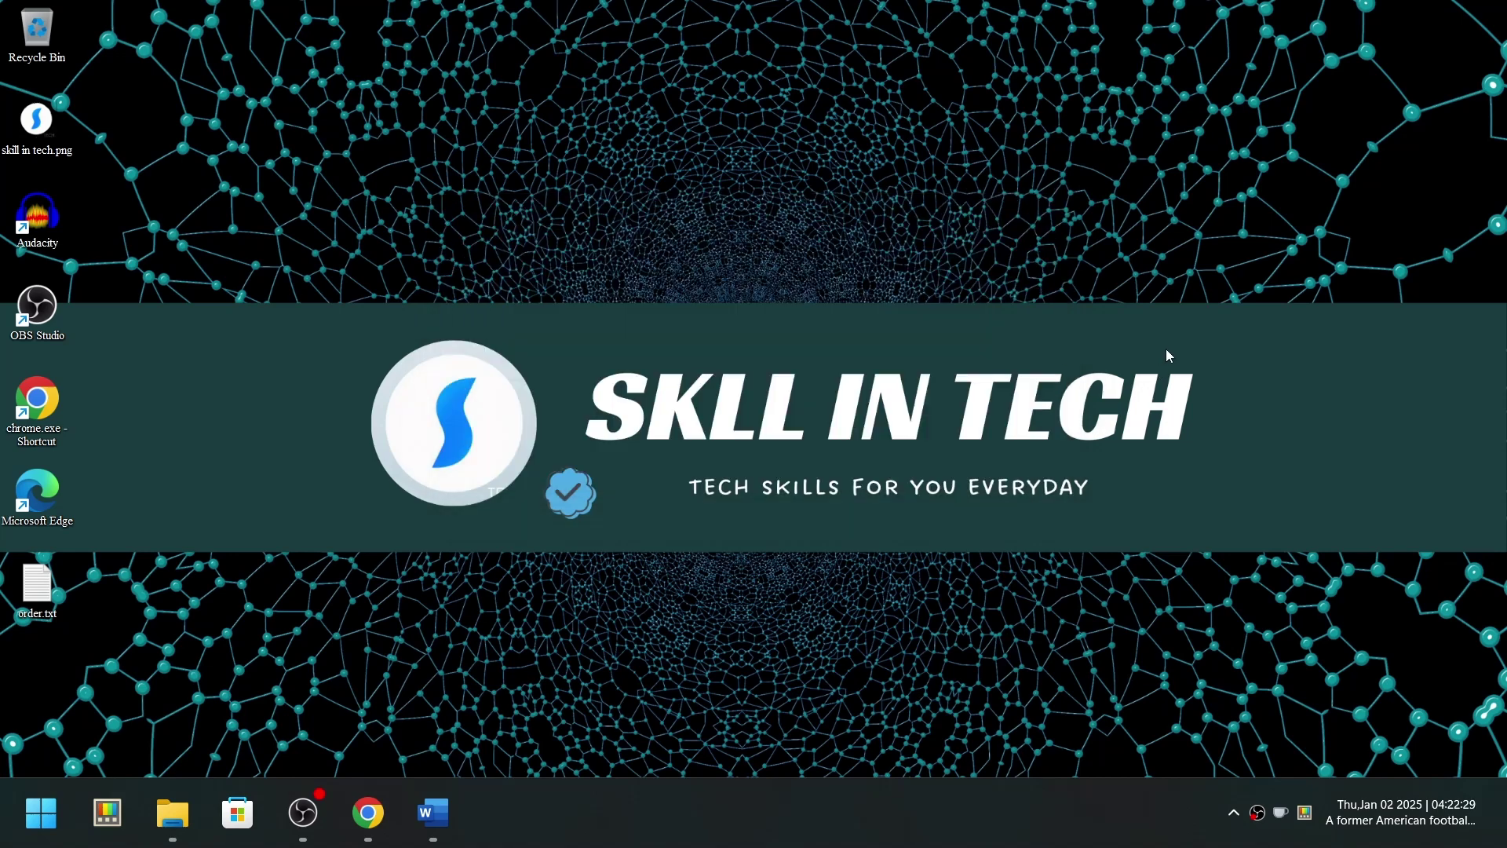
Step: Return to the Third-Party plugins for PowerToy Run page and scroll to the General plugins list
click(368, 812)
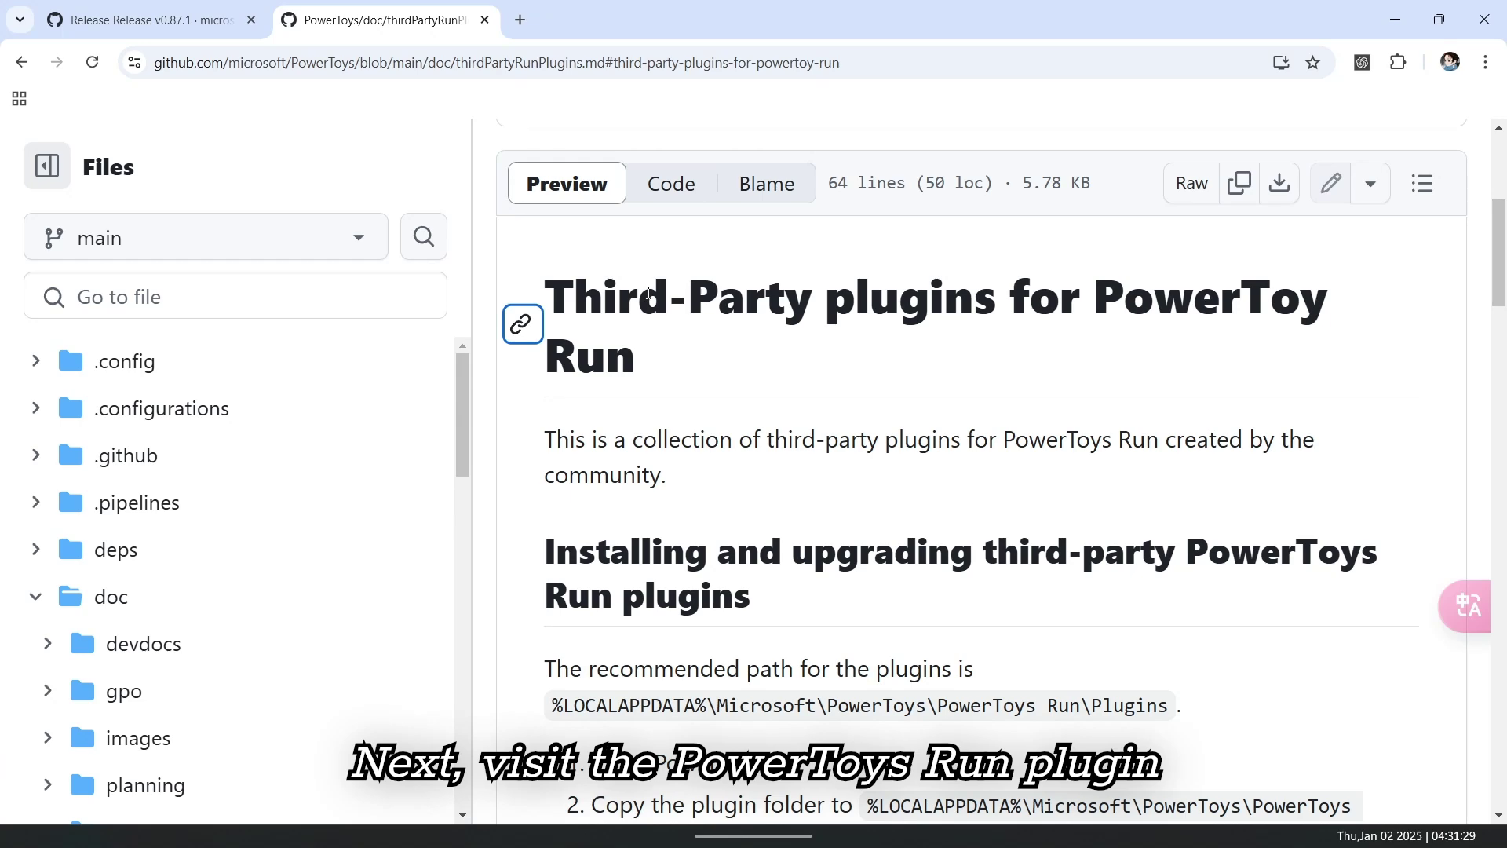
drag(544, 297, 664, 368)
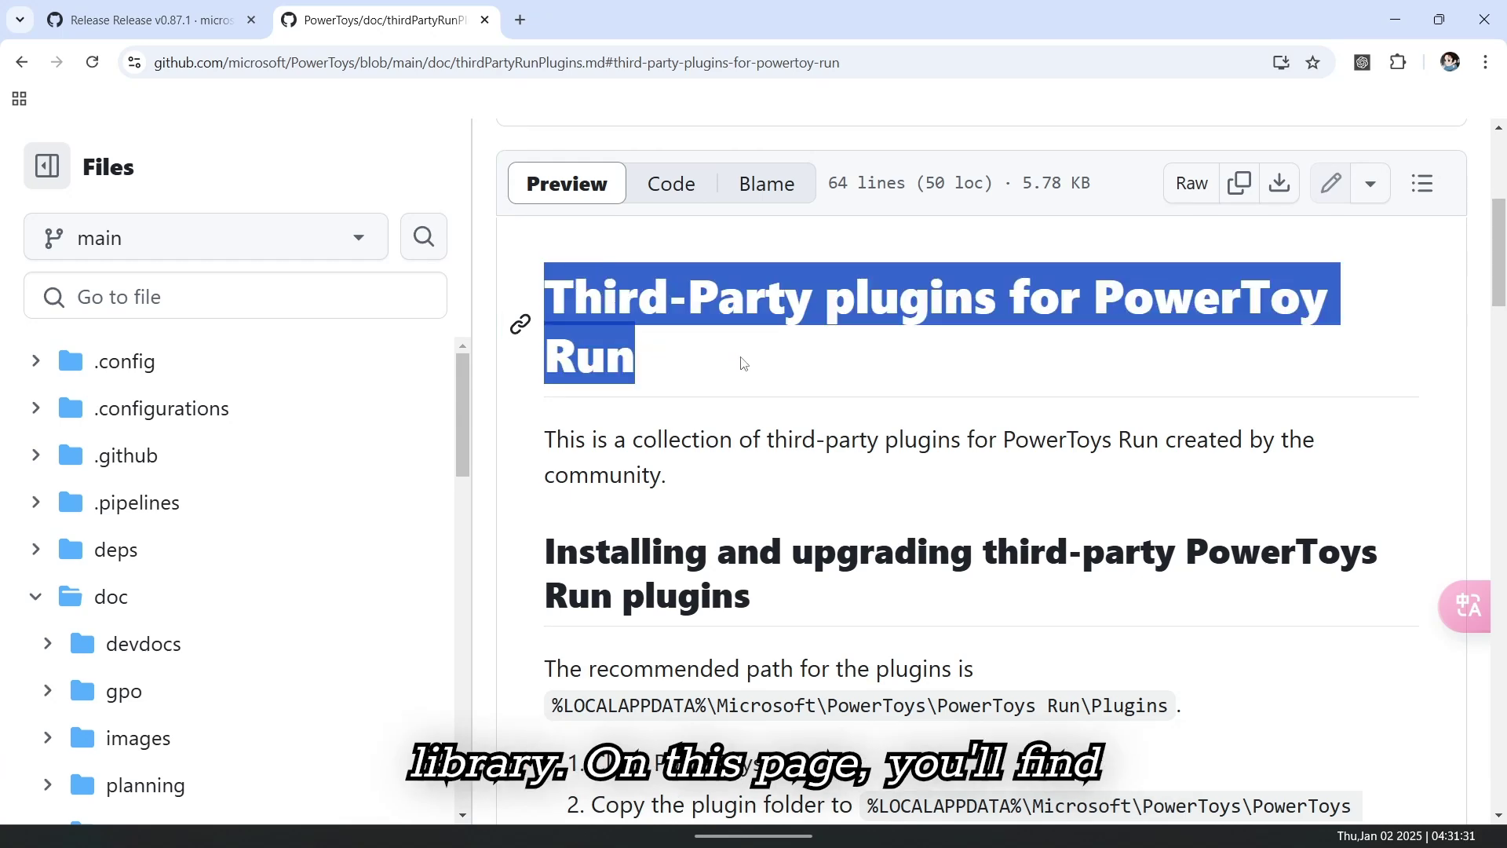
click(663, 350)
scroll(752, 450, down, 1)
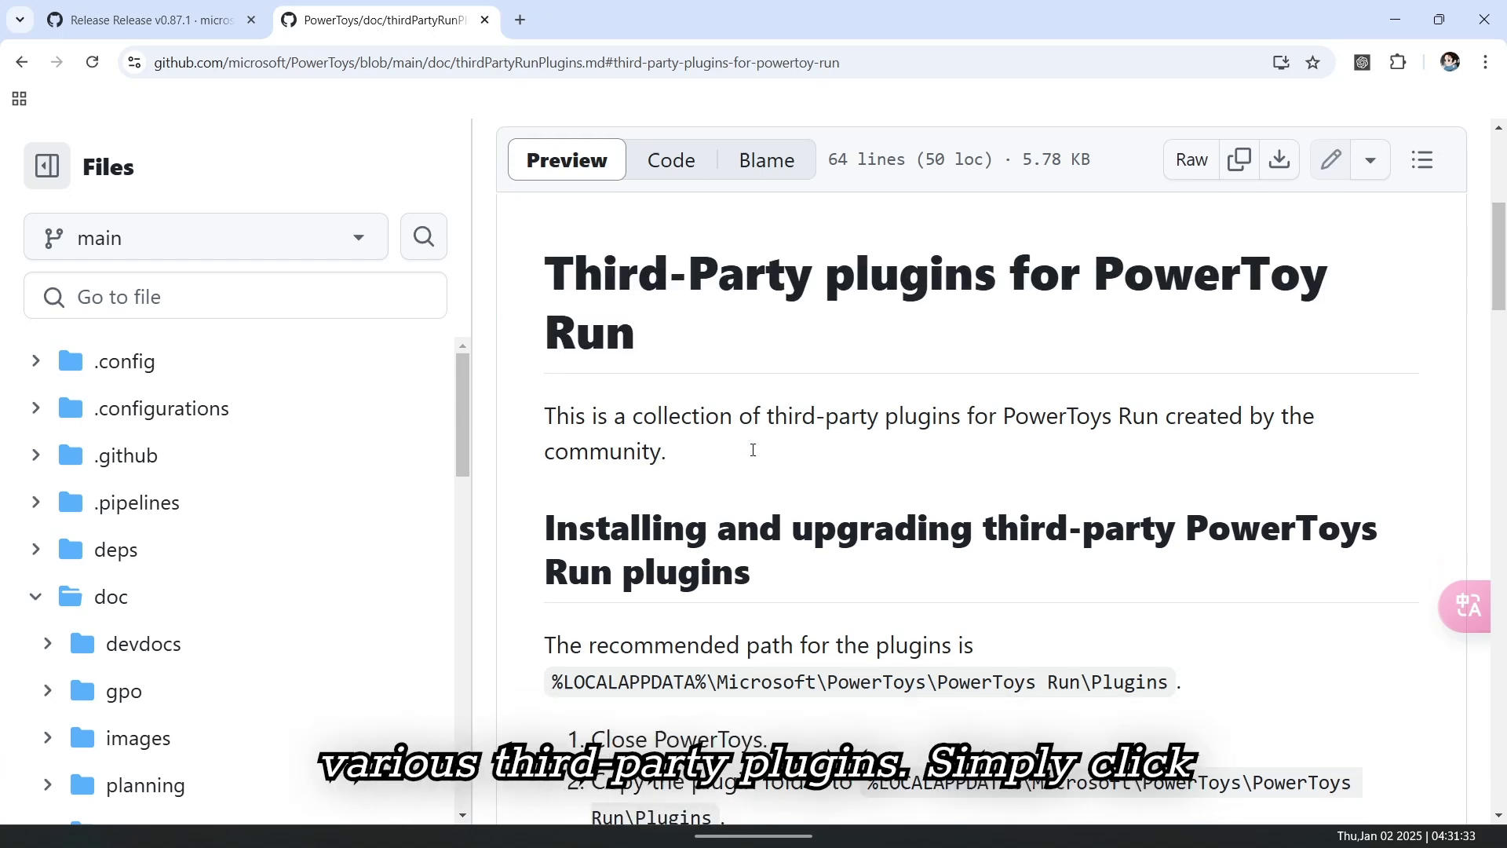
scroll(753, 450, down, 5)
scroll(753, 450, up, 3)
scroll(753, 452, down, 8)
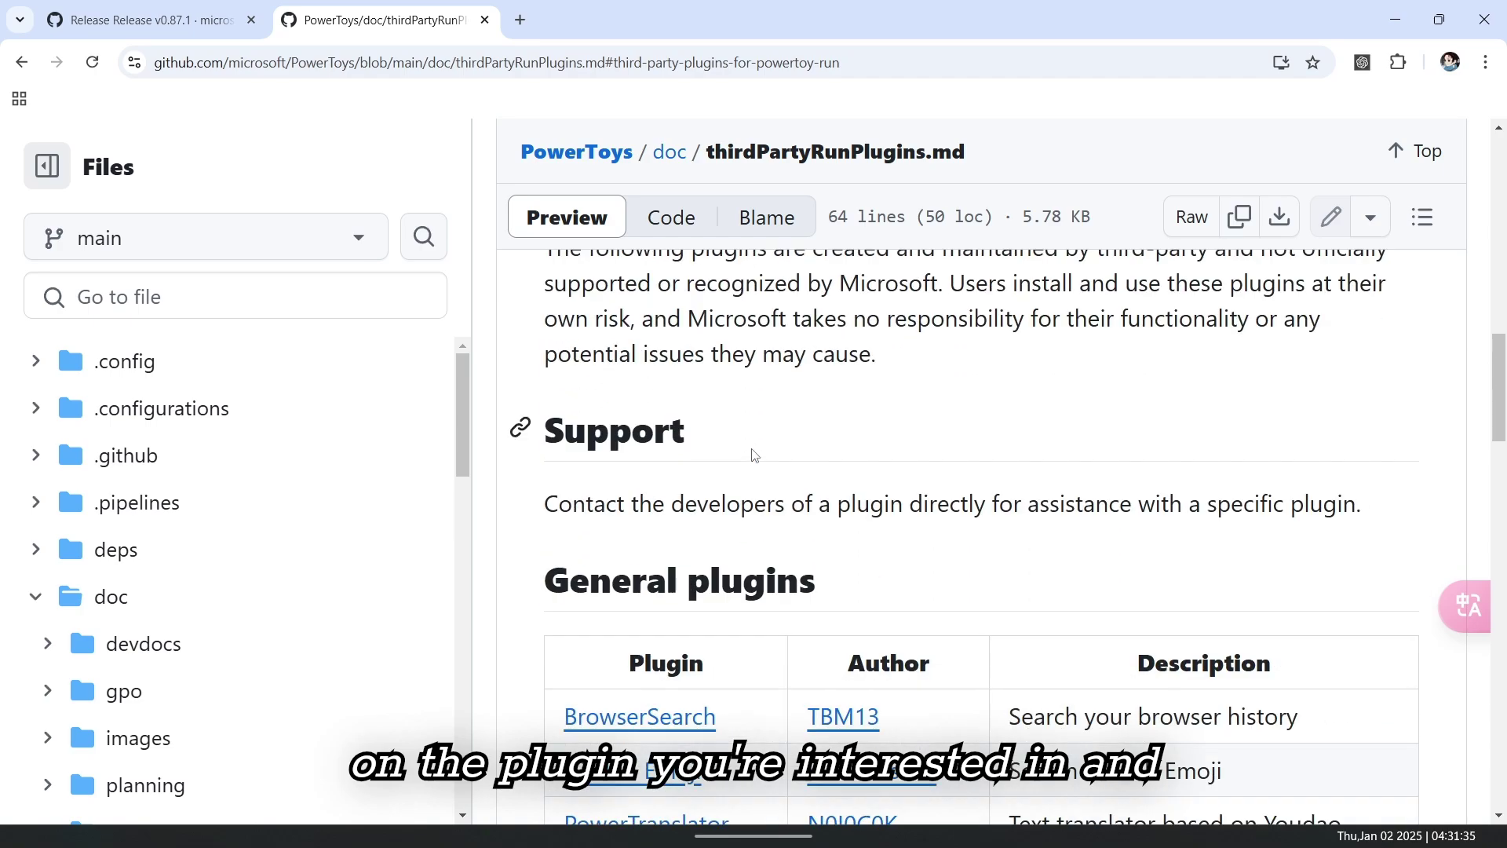
scroll(754, 456, down, 5)
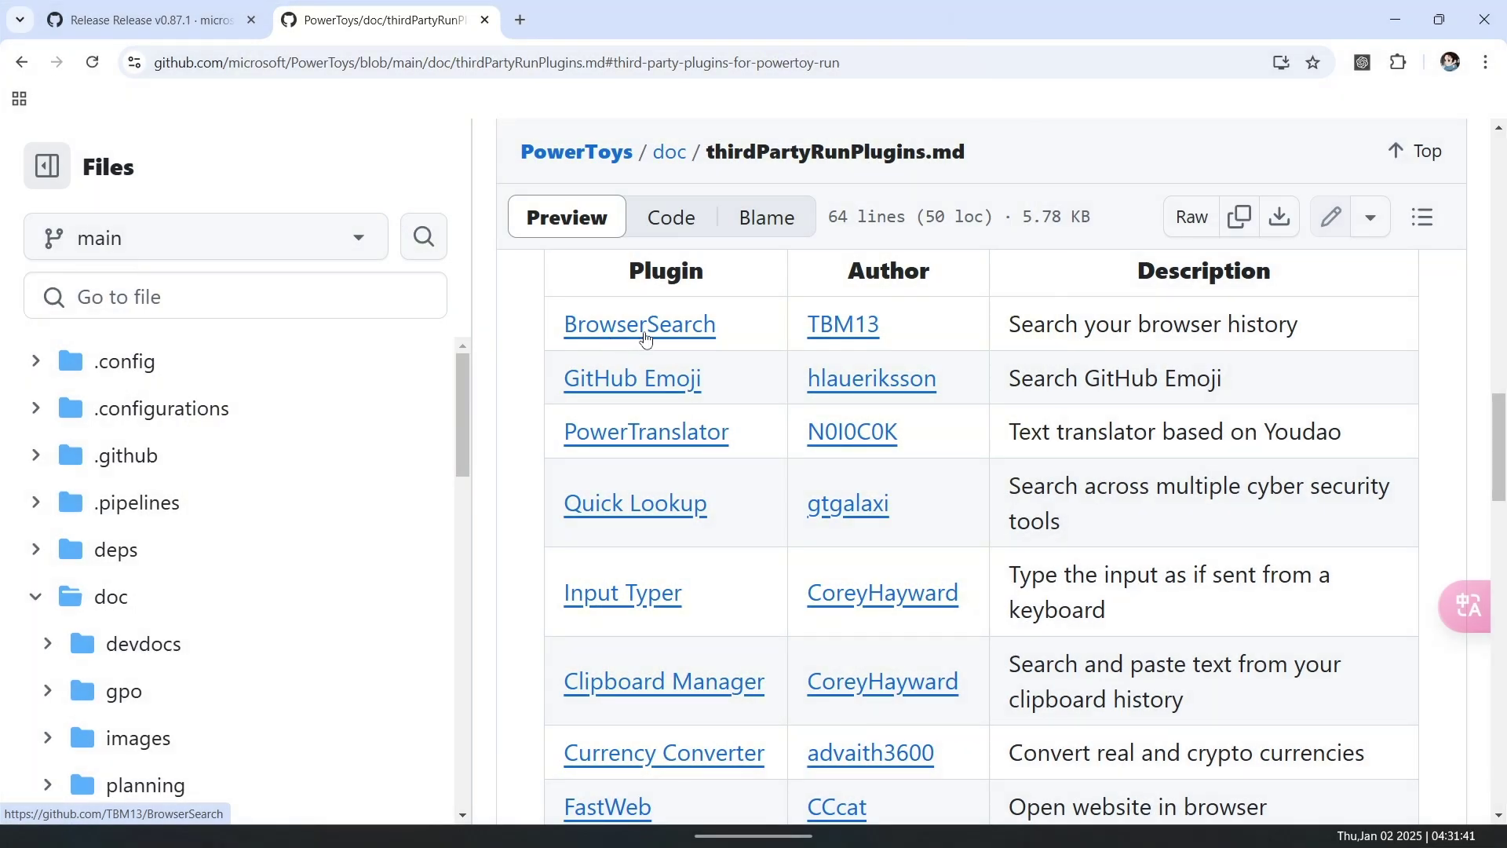
Step: Open the TBM13/BrowserSearch repository and scroll its README to the install instructions
click(645, 337)
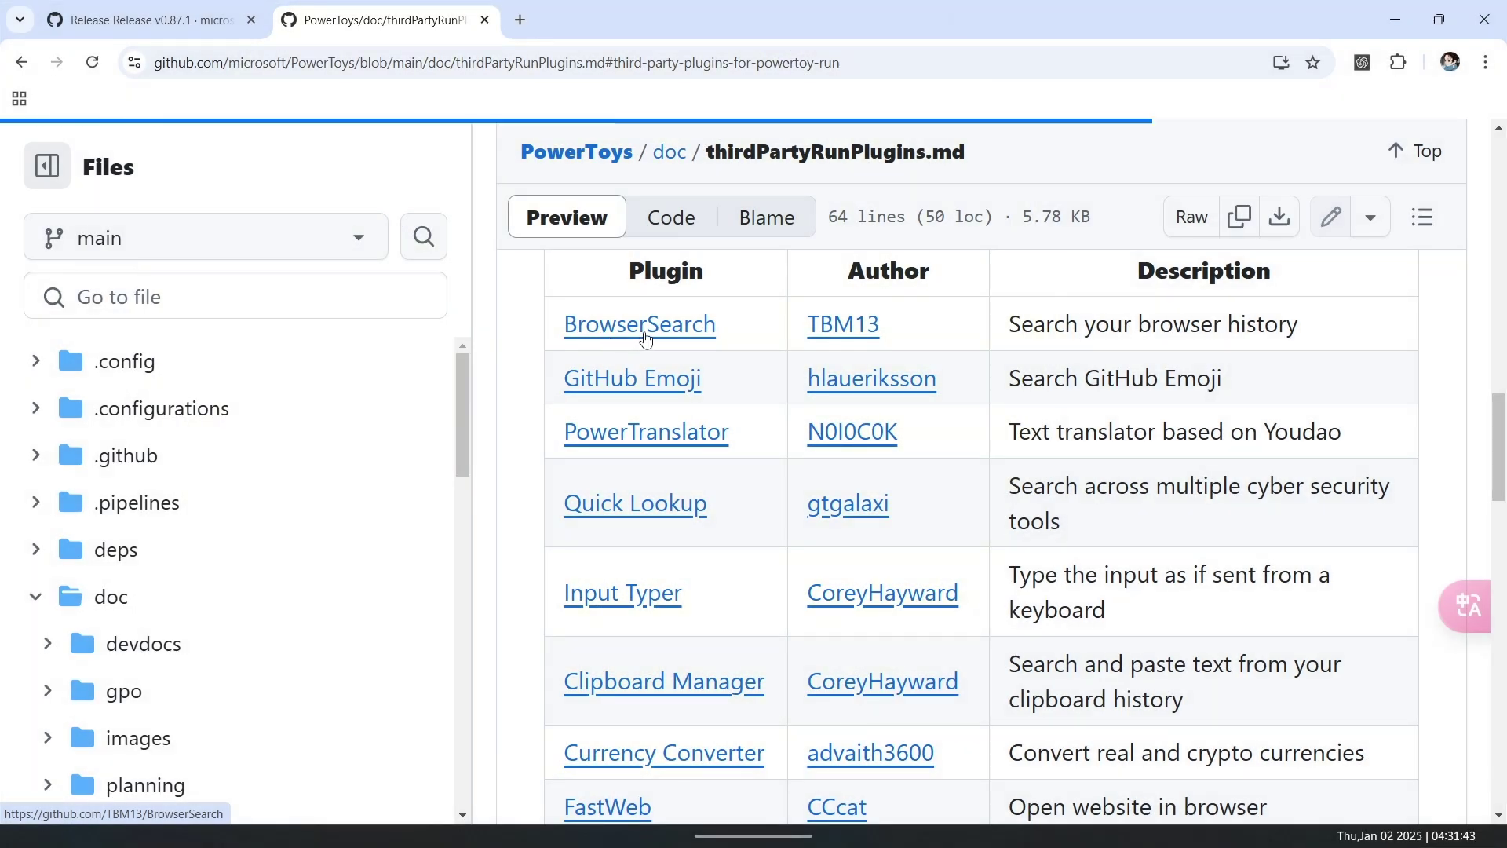
scroll(687, 425, down, 15)
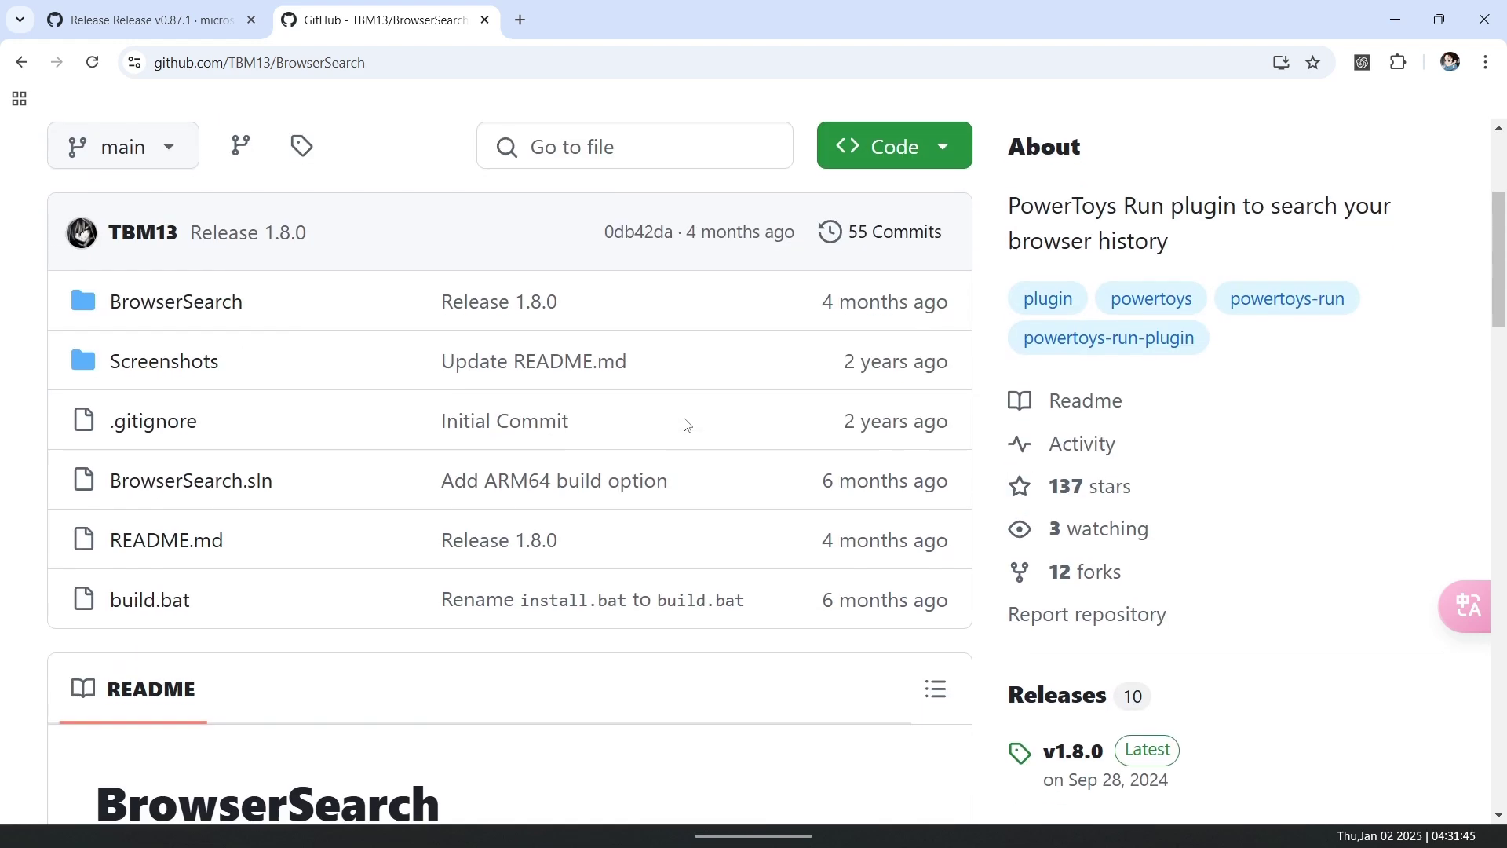
scroll(685, 425, down, 12)
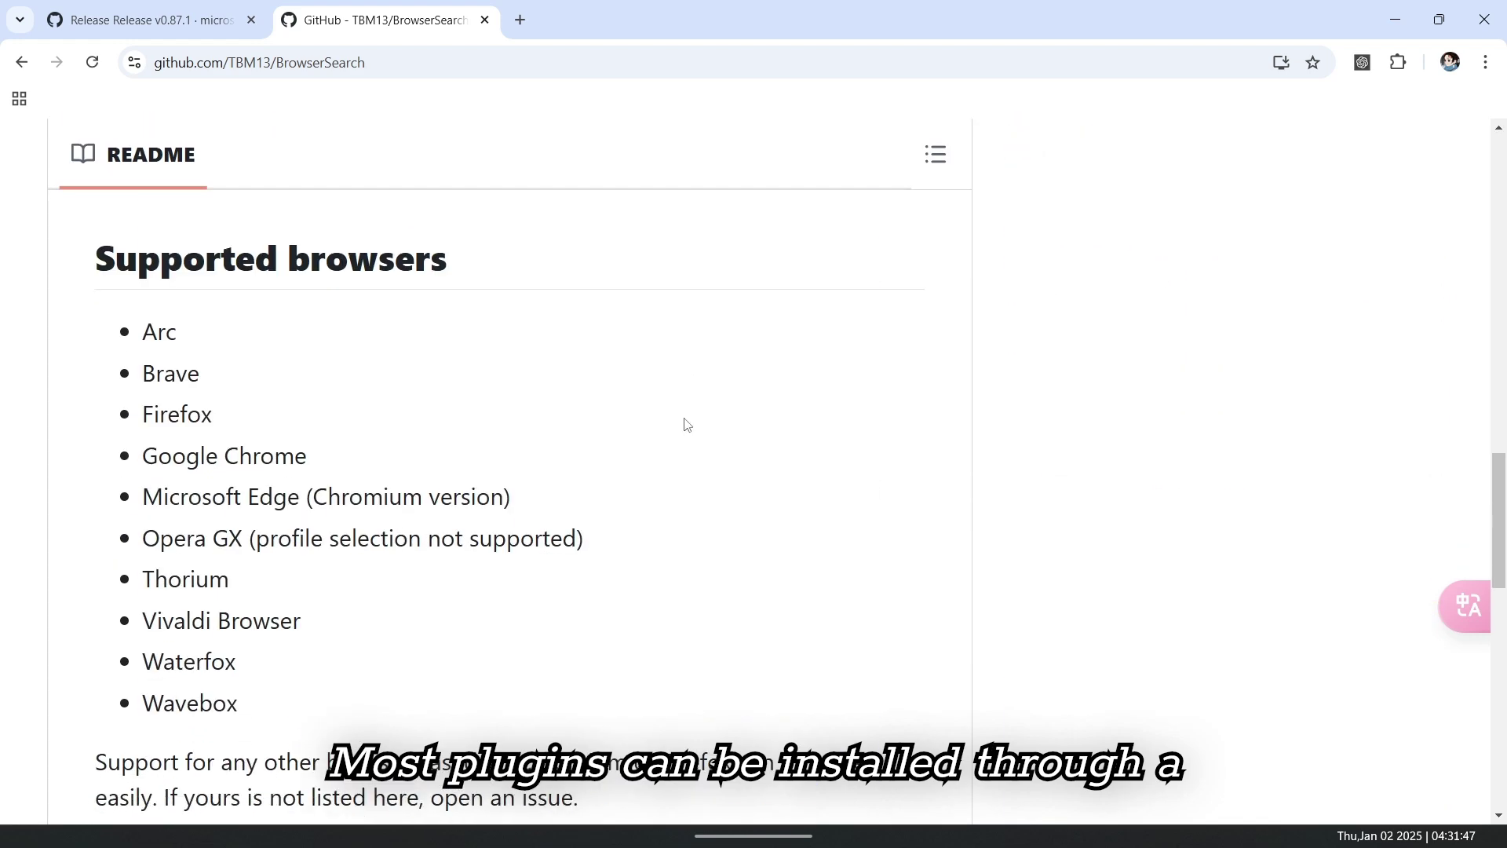
scroll(688, 424, down, 1)
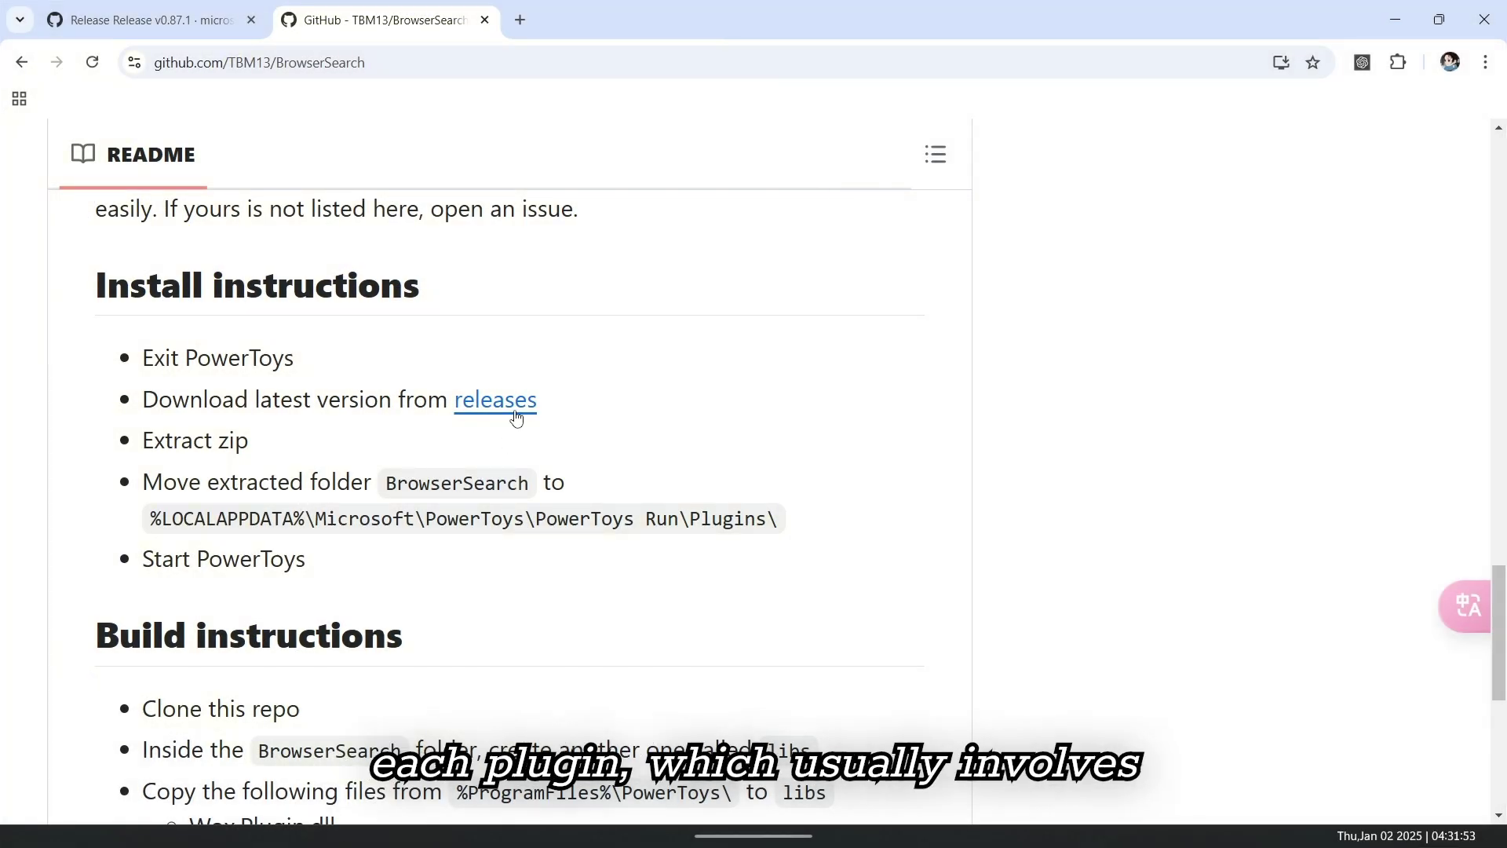
Step: Download BrowserSearch-x64.zip from the plugin's releases Assets
click(518, 416)
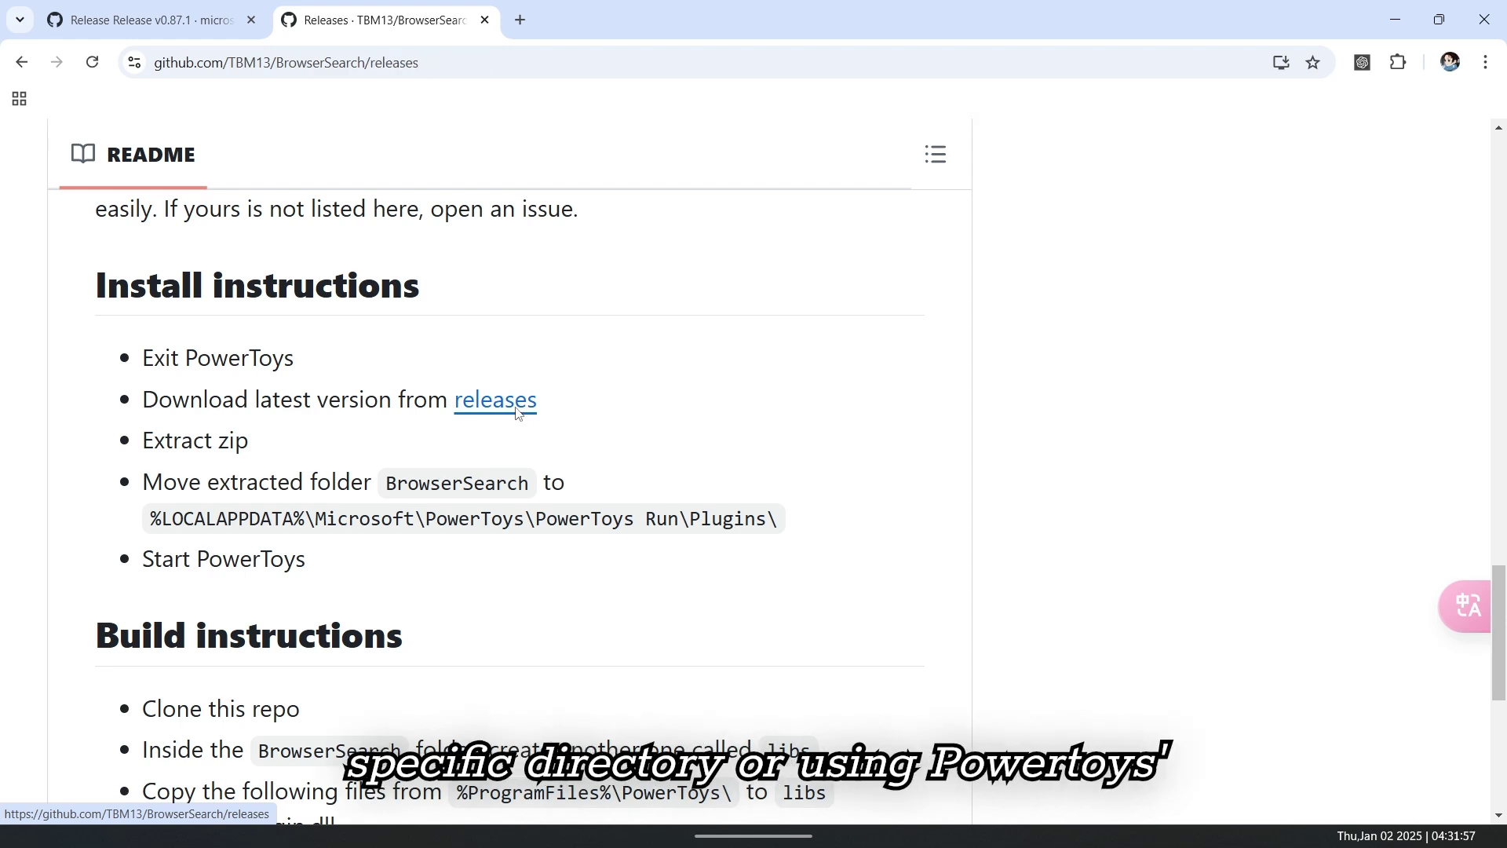
scroll(565, 440, down, 6)
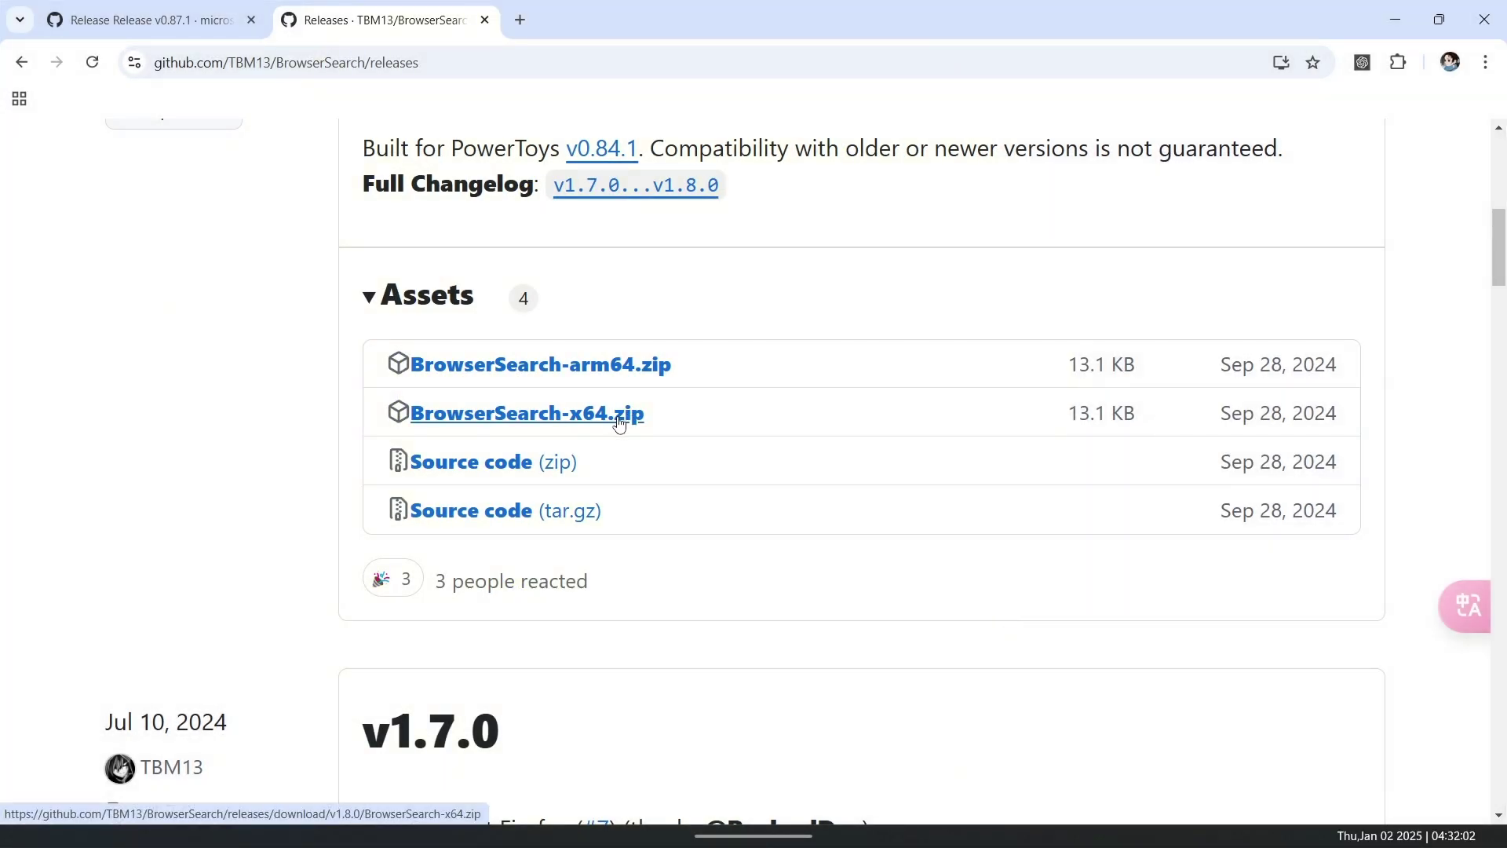
click(619, 424)
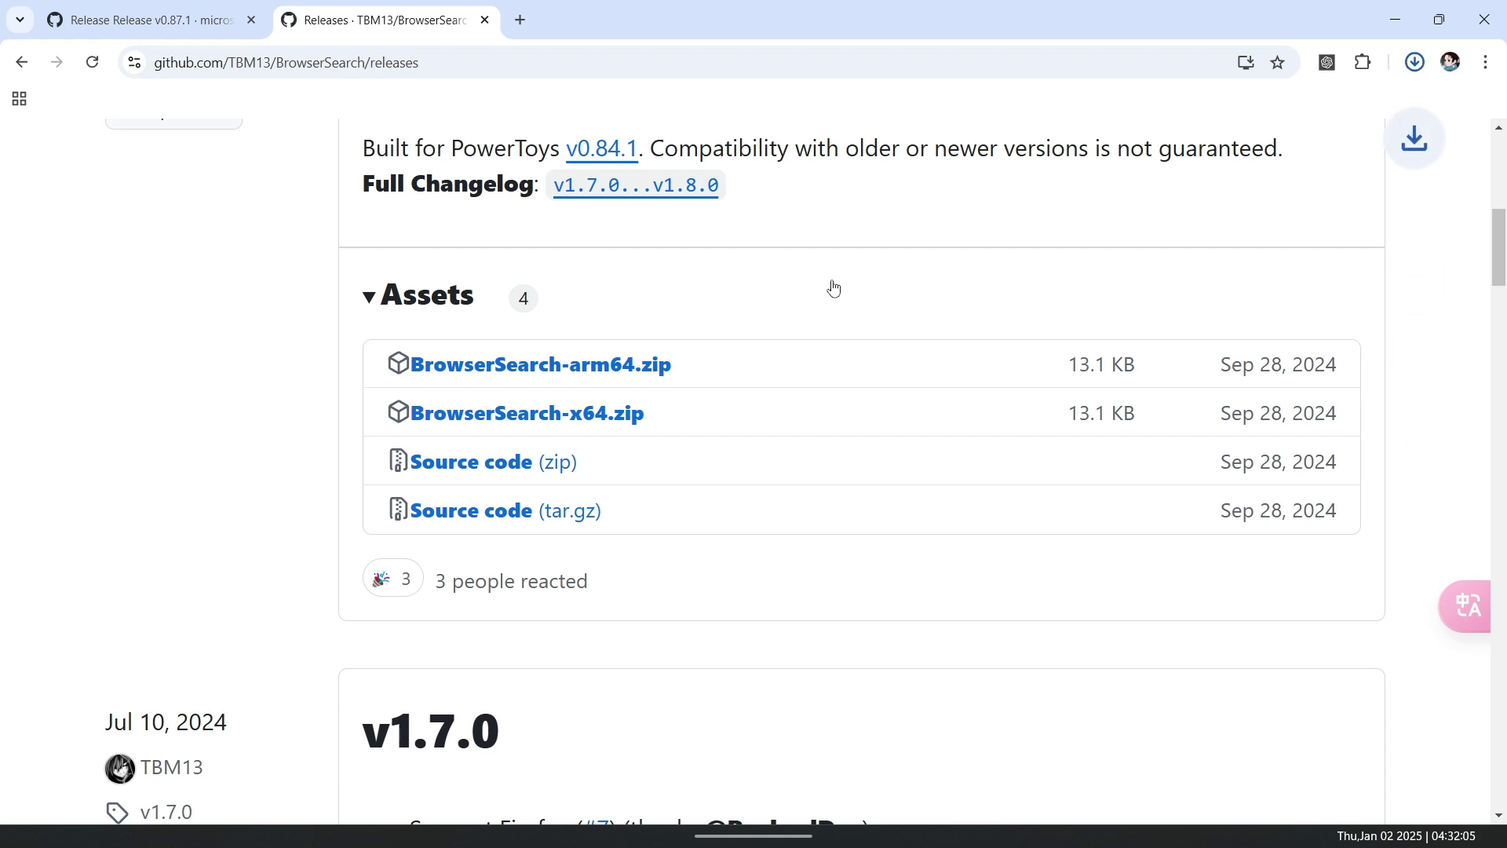
Step: Show the downloaded zip in its Downloads folder and select the Plugins folder path in the README
click(1415, 62)
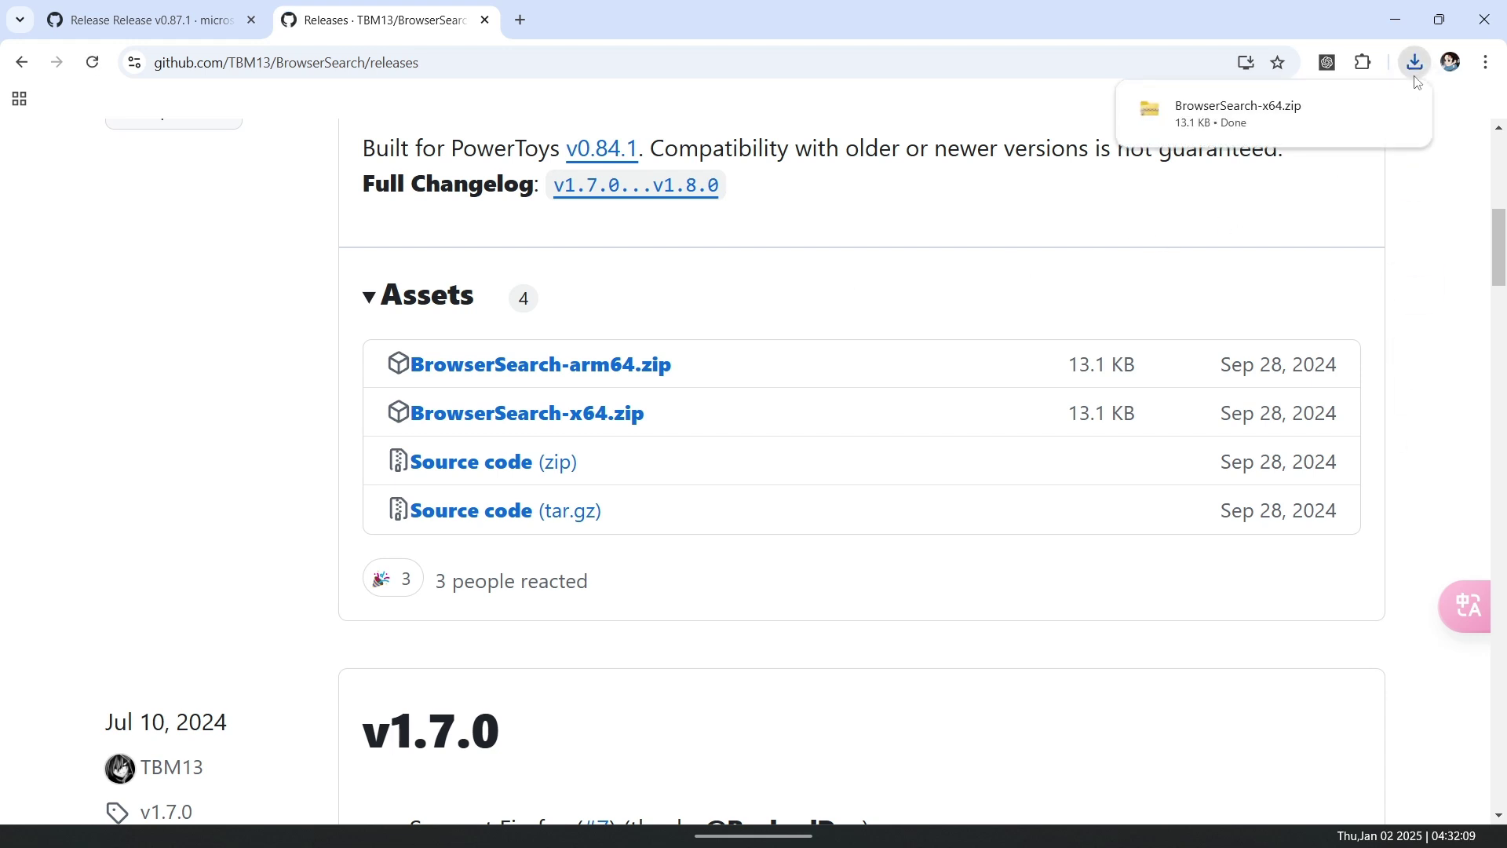
click(1364, 109)
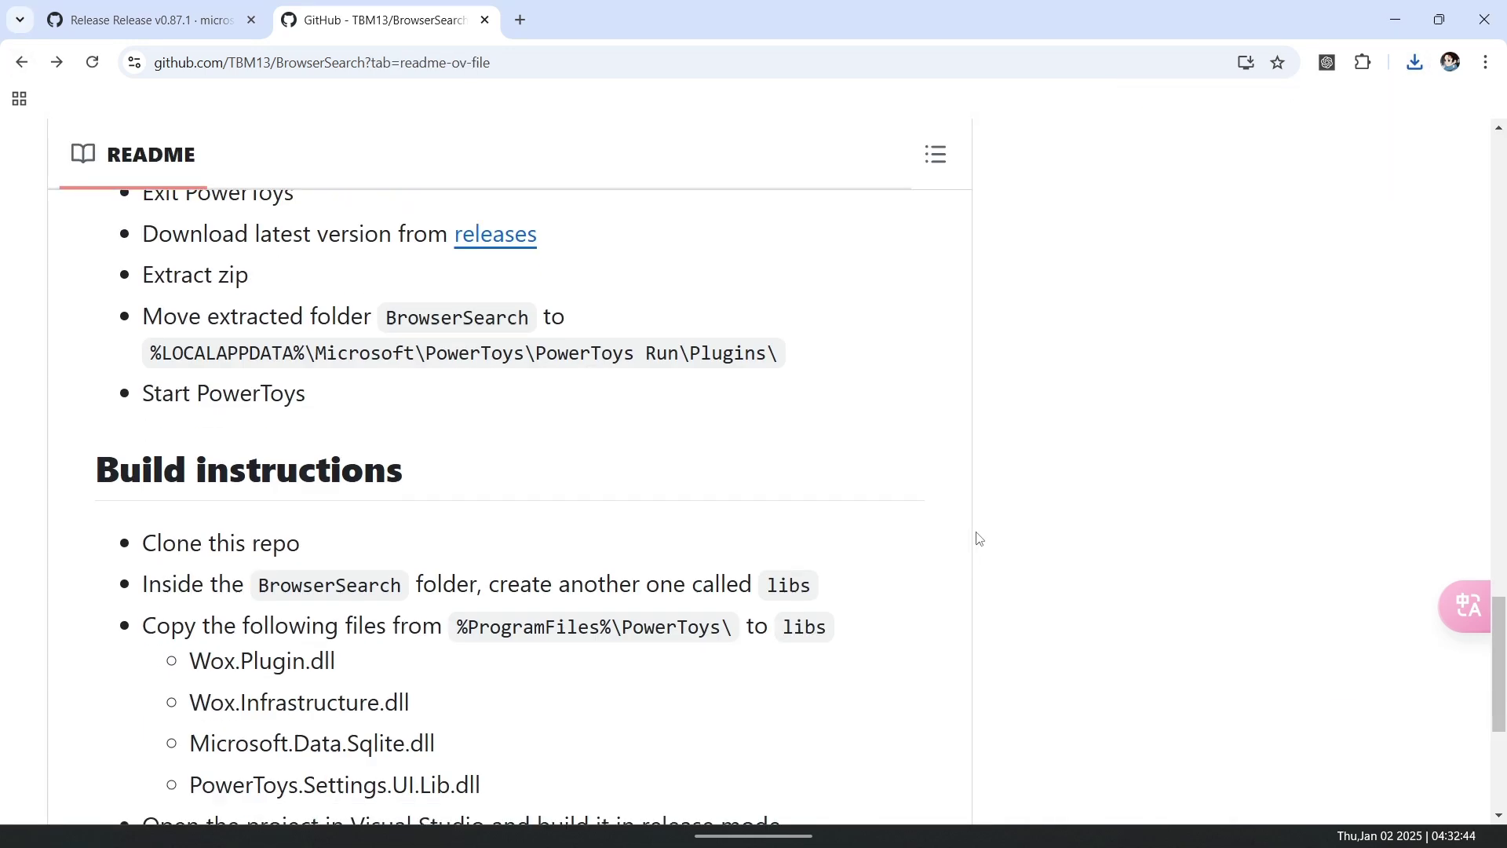
scroll(770, 505, down, 1)
scroll(518, 538, up, 3)
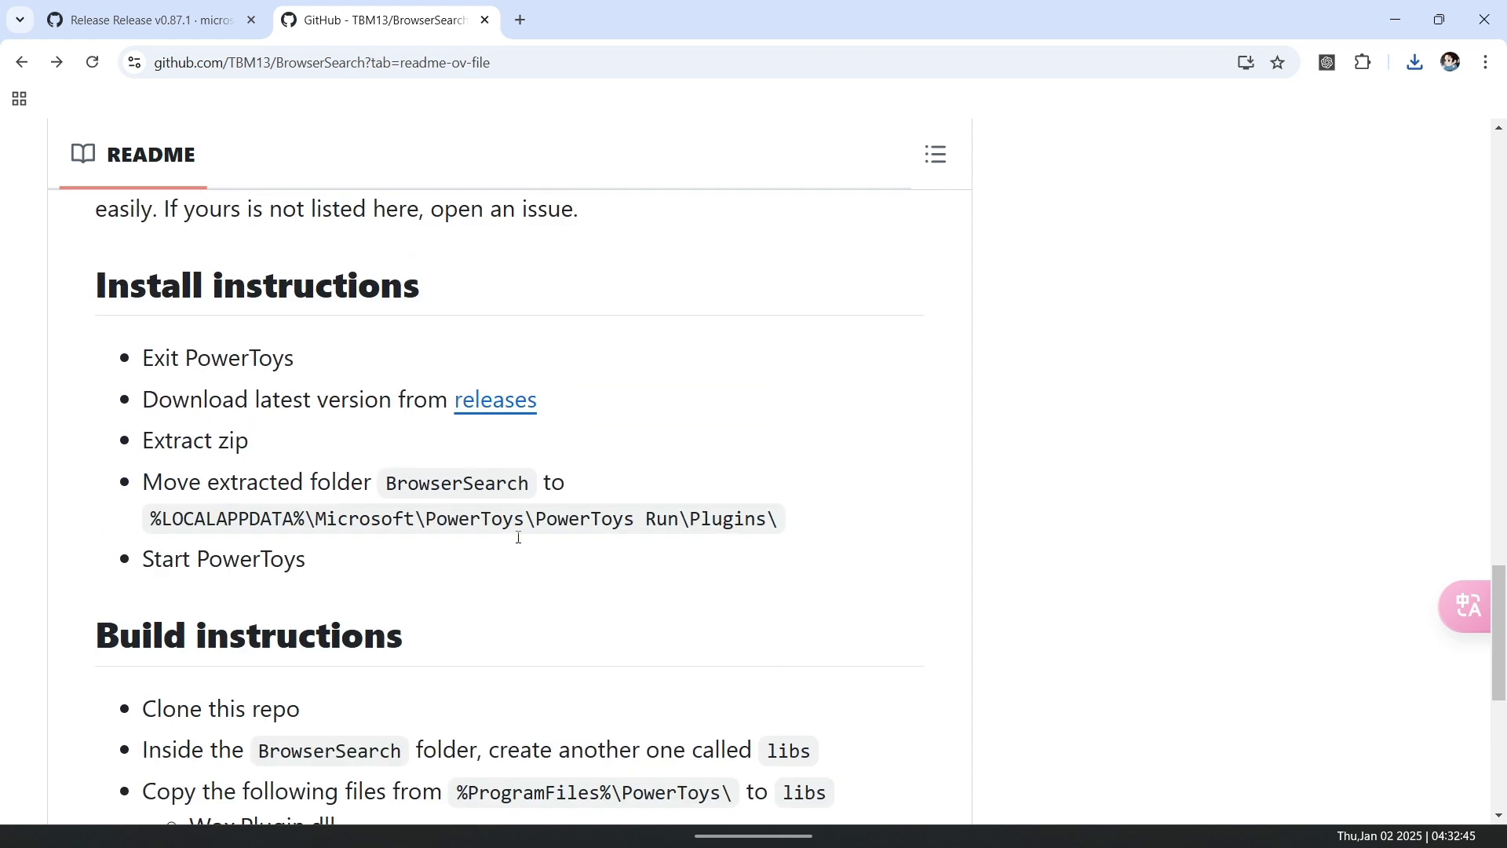
drag(151, 524, 781, 534)
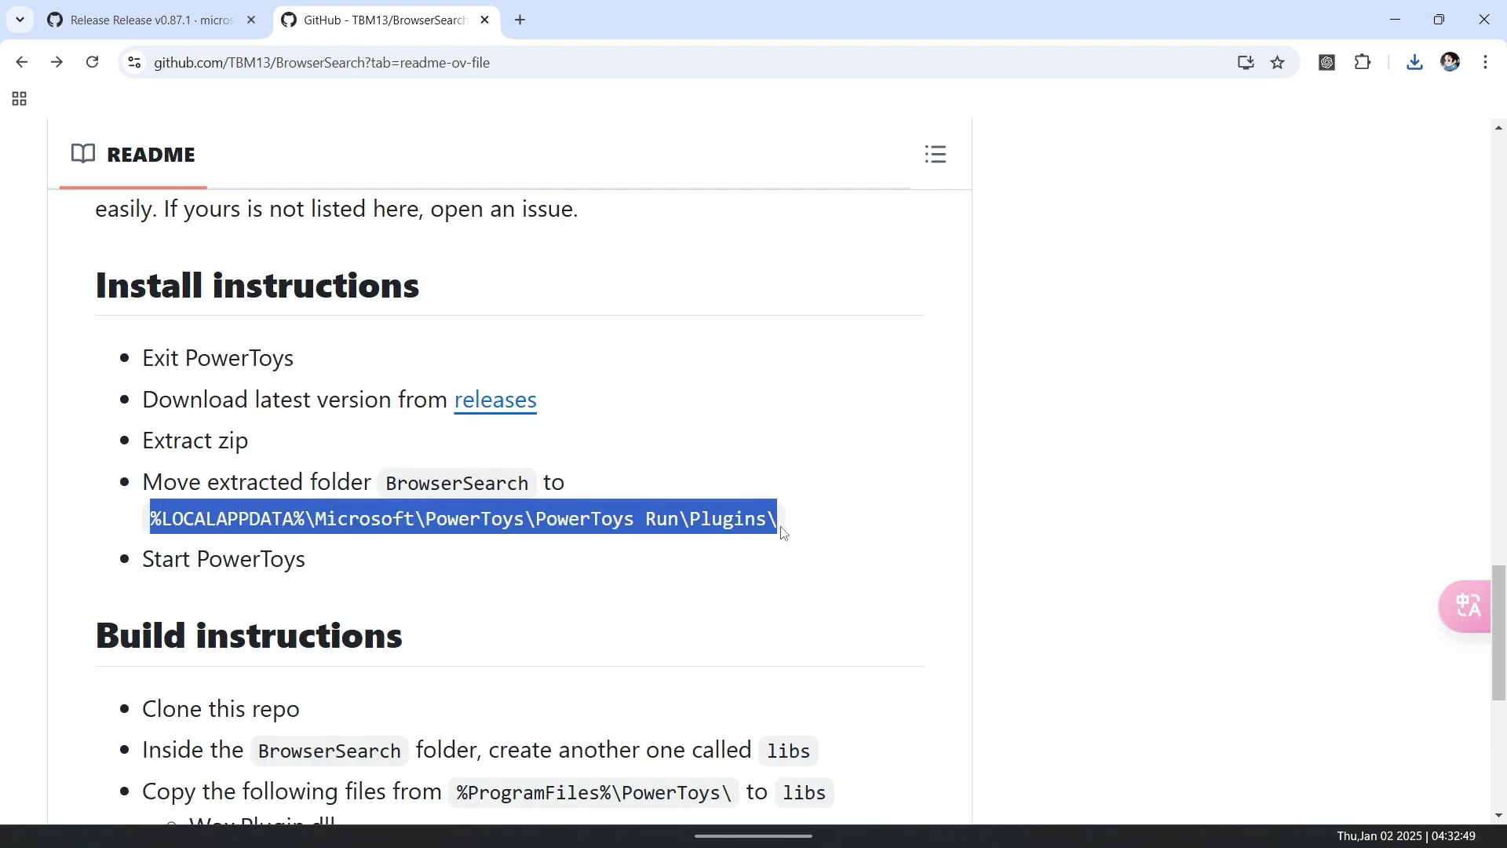
Step: Extract the BrowserSearch zip into the %LOCALAPPDATA% PowerToys Run Plugins folder
key(alt+Tab)
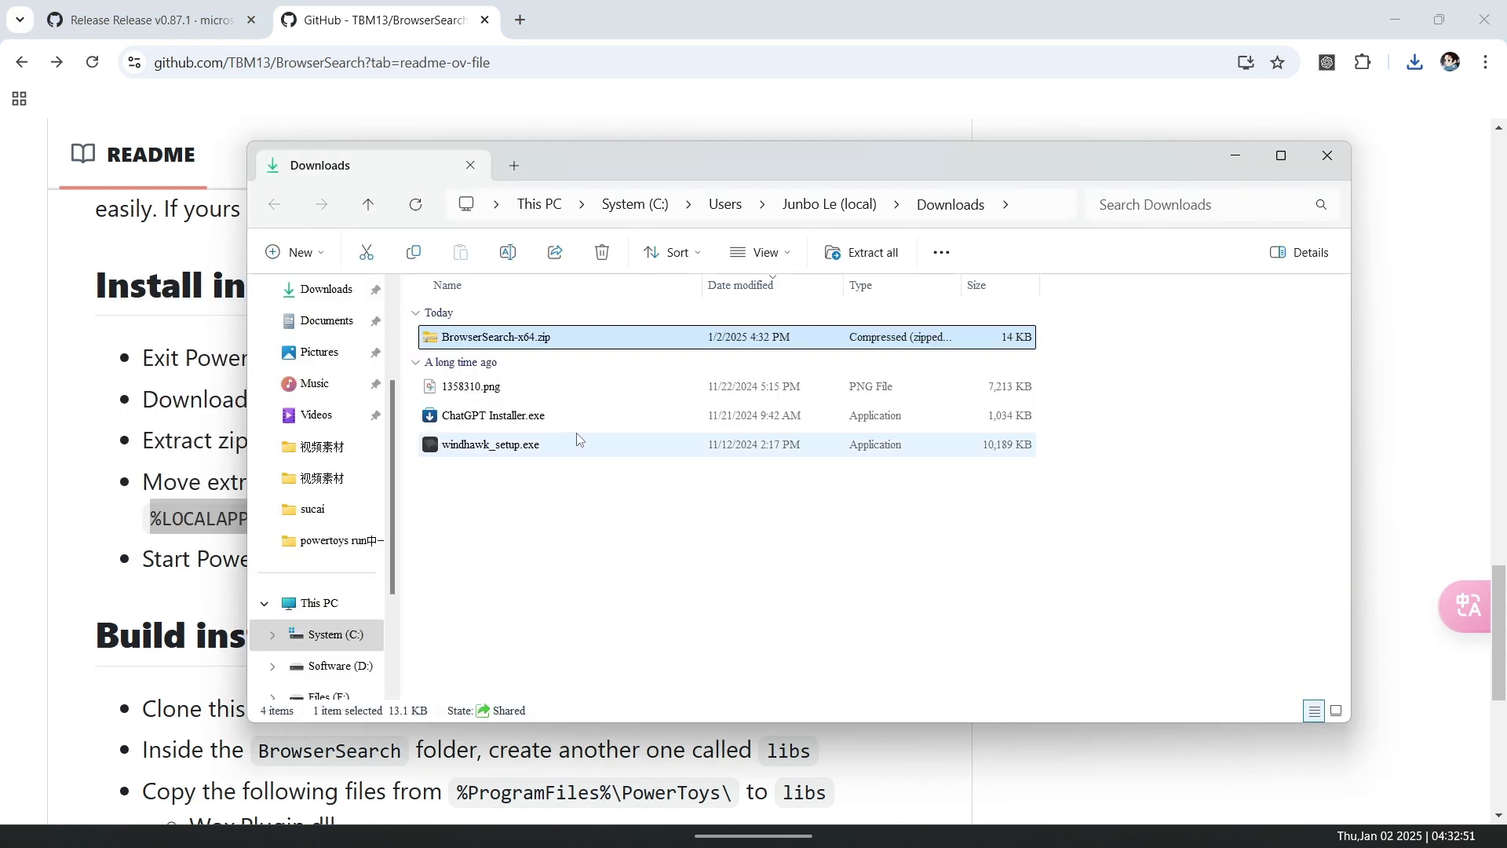
right_click(512, 346)
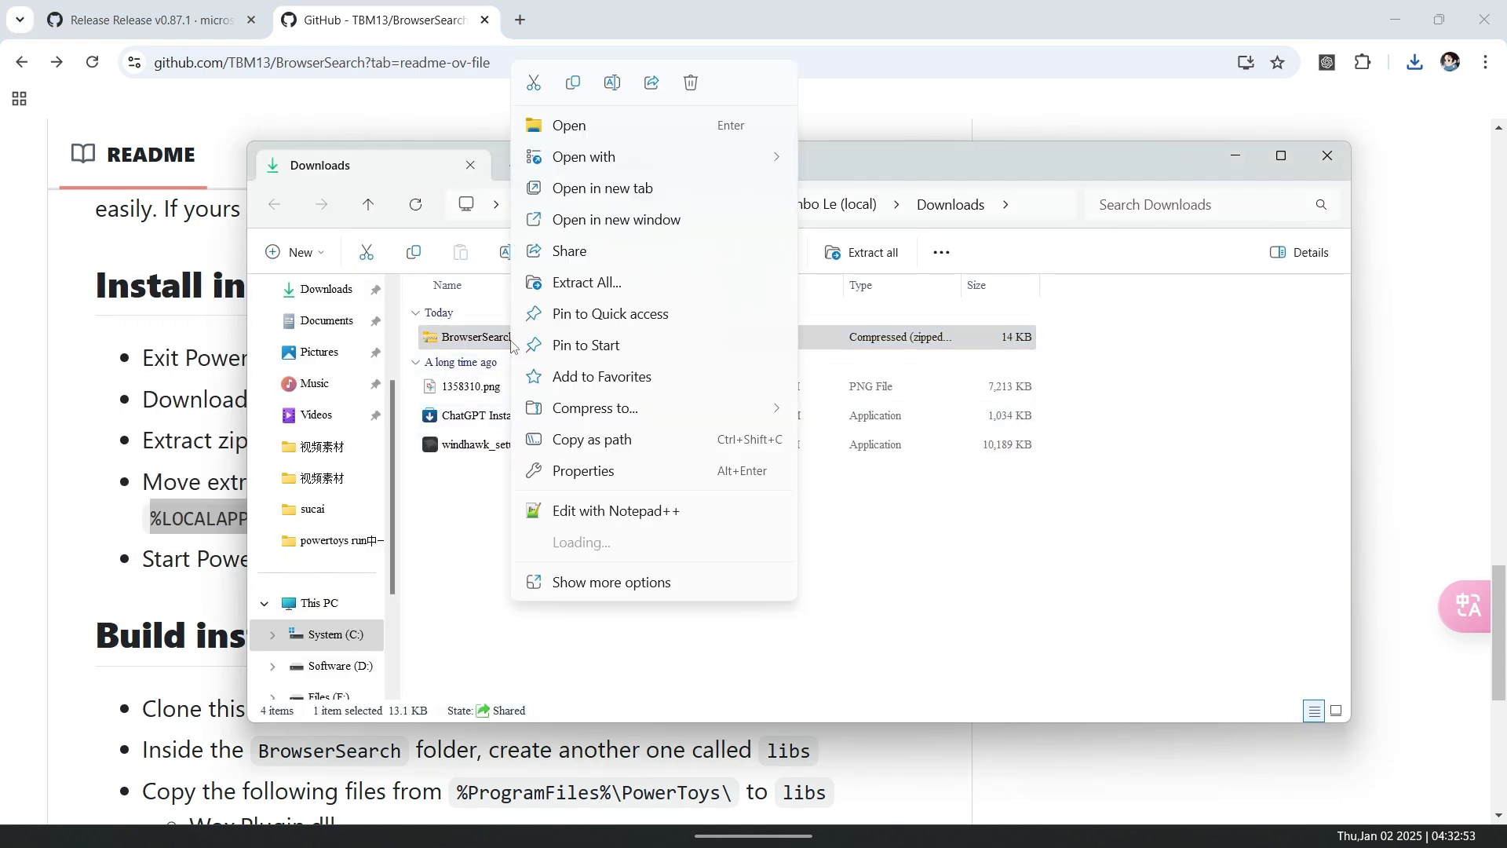
click(628, 281)
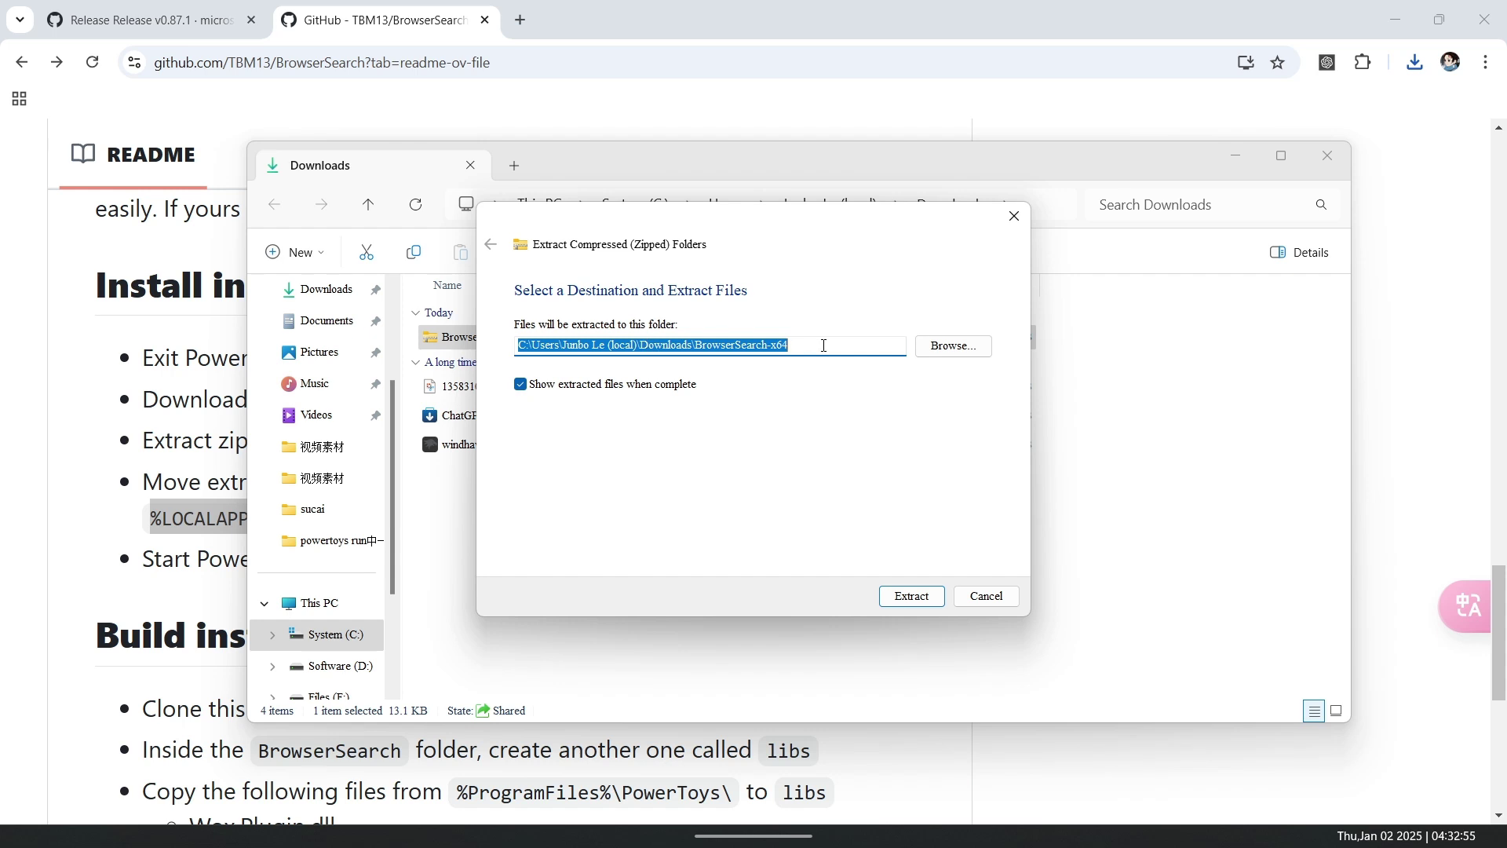
click(953, 346)
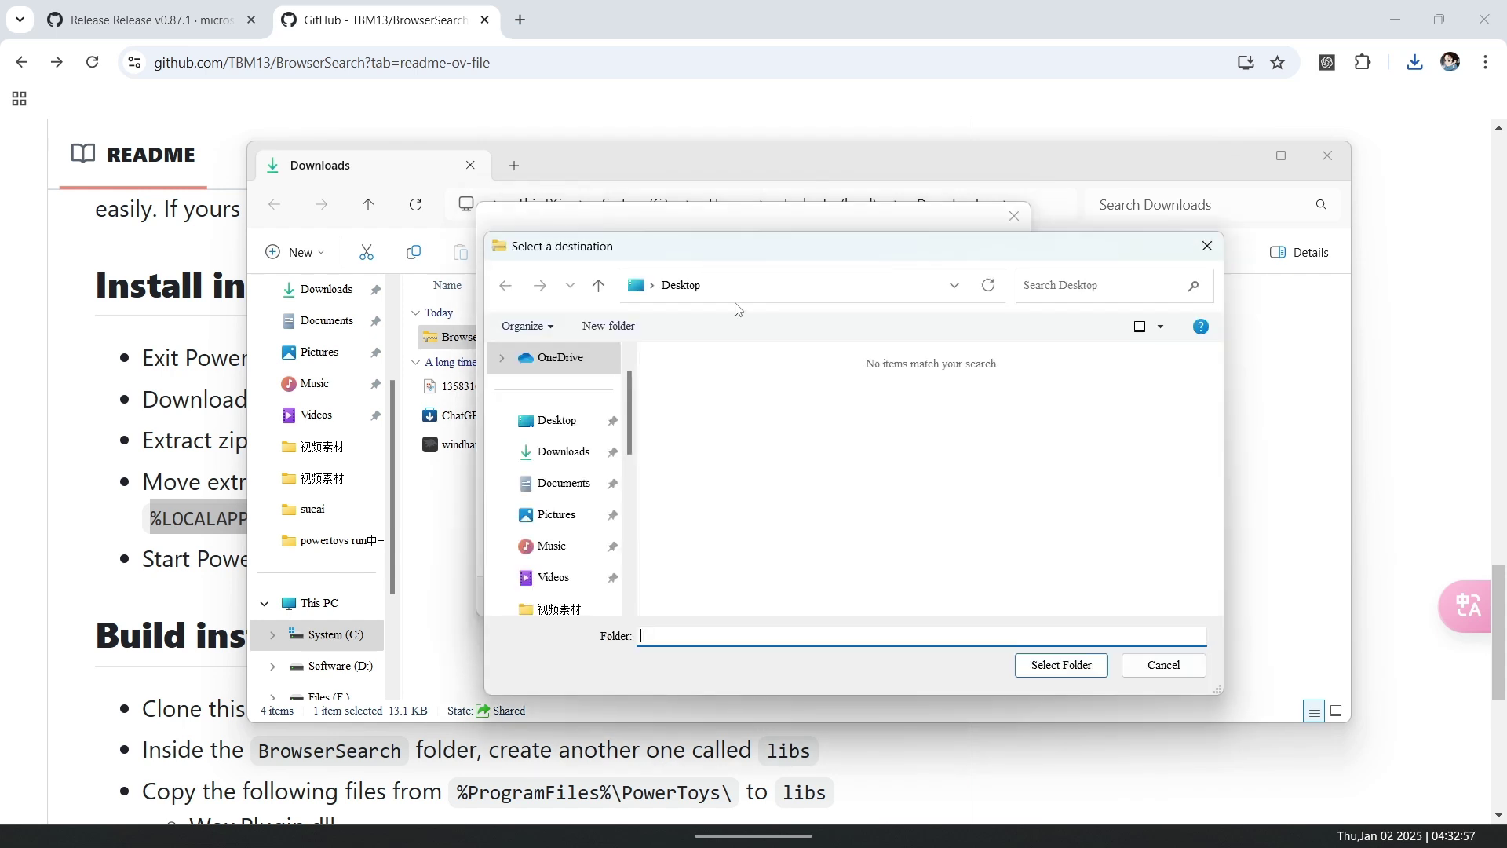
key(ctrl+v)
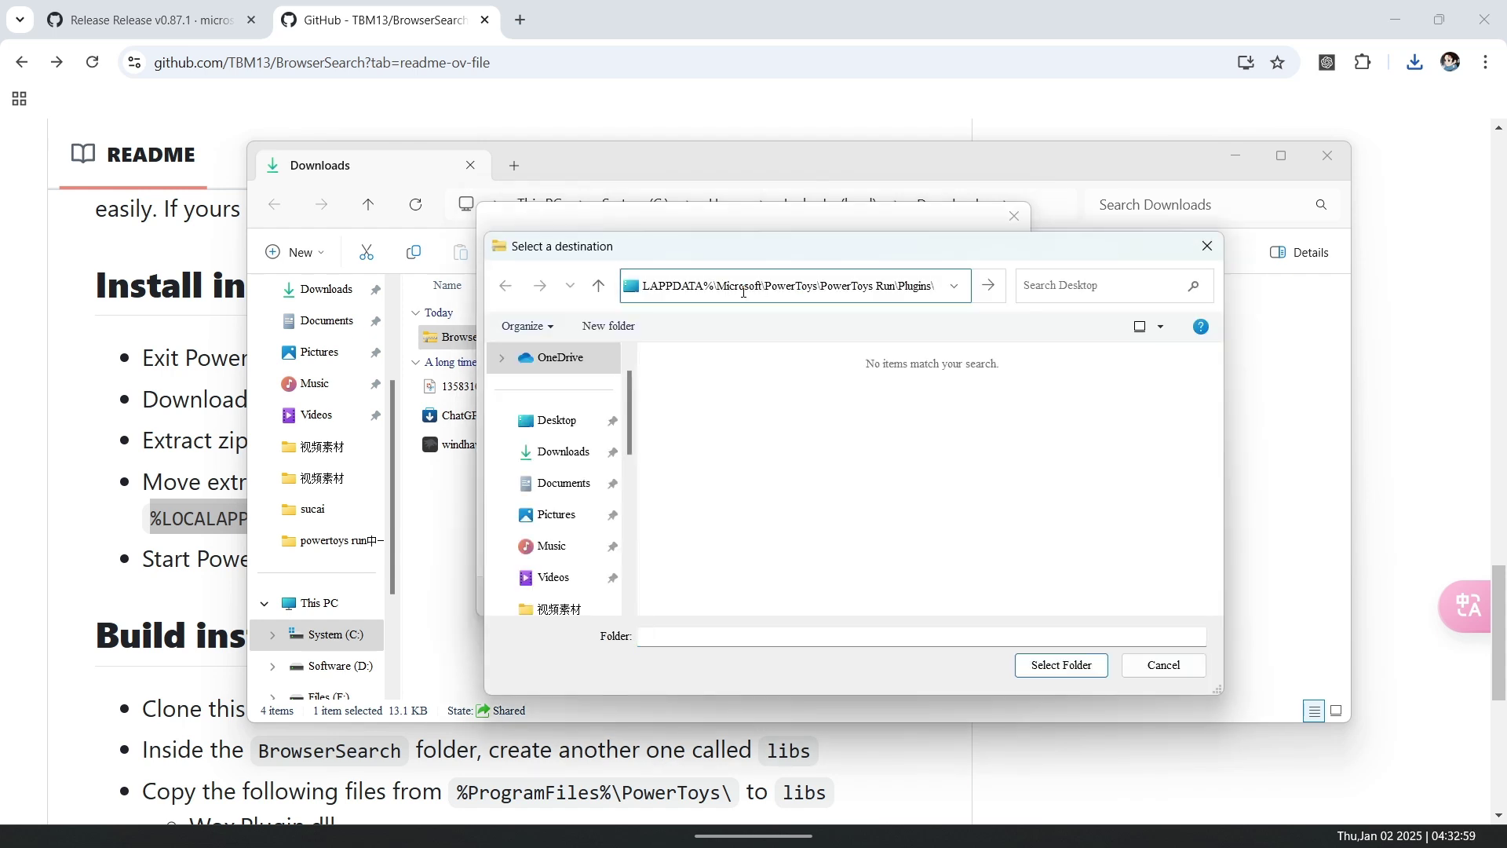
key(Return)
click(1061, 665)
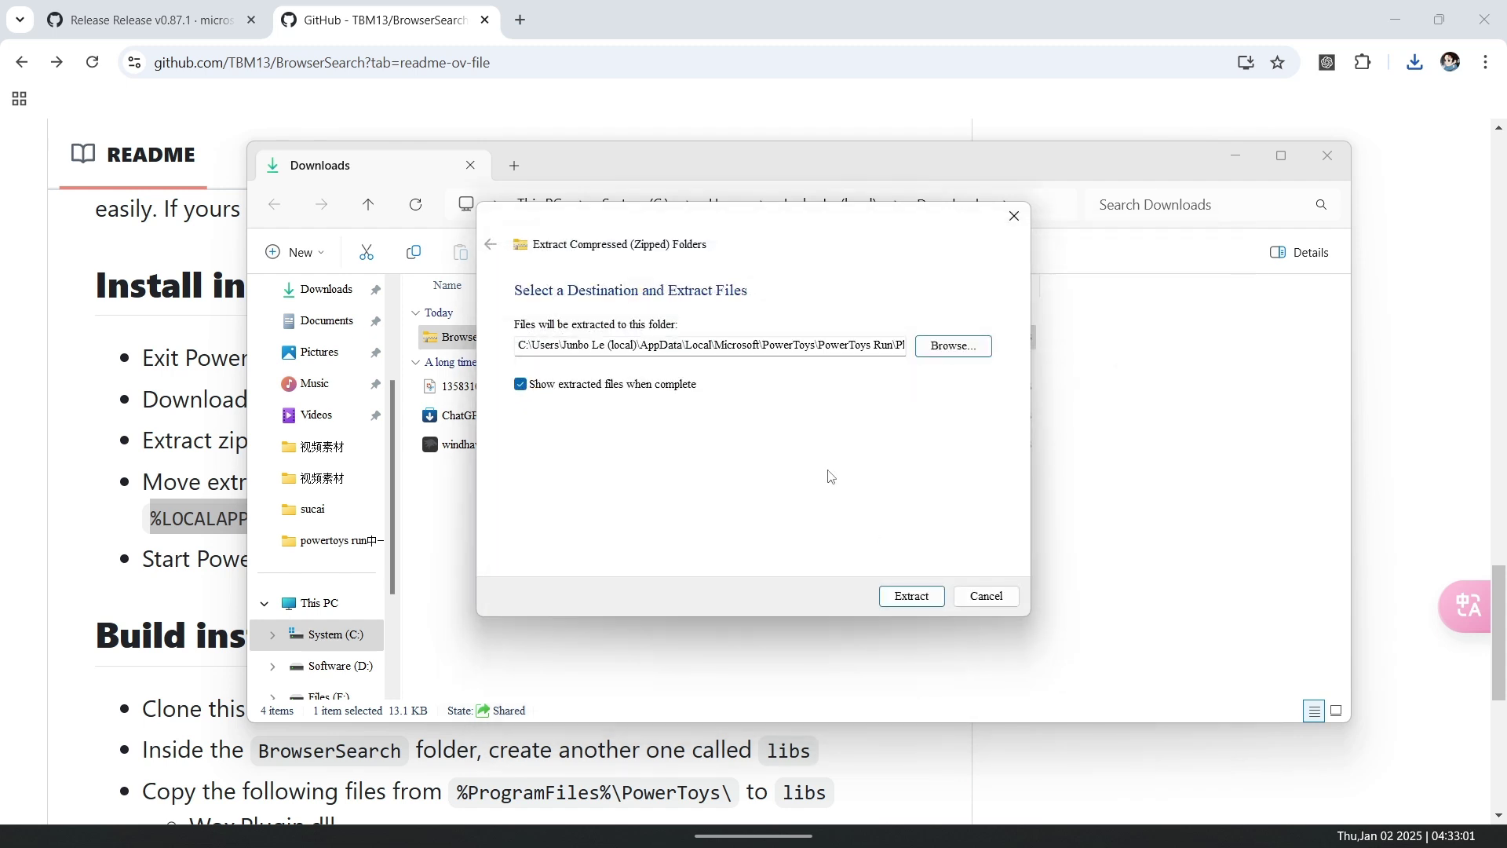
click(912, 596)
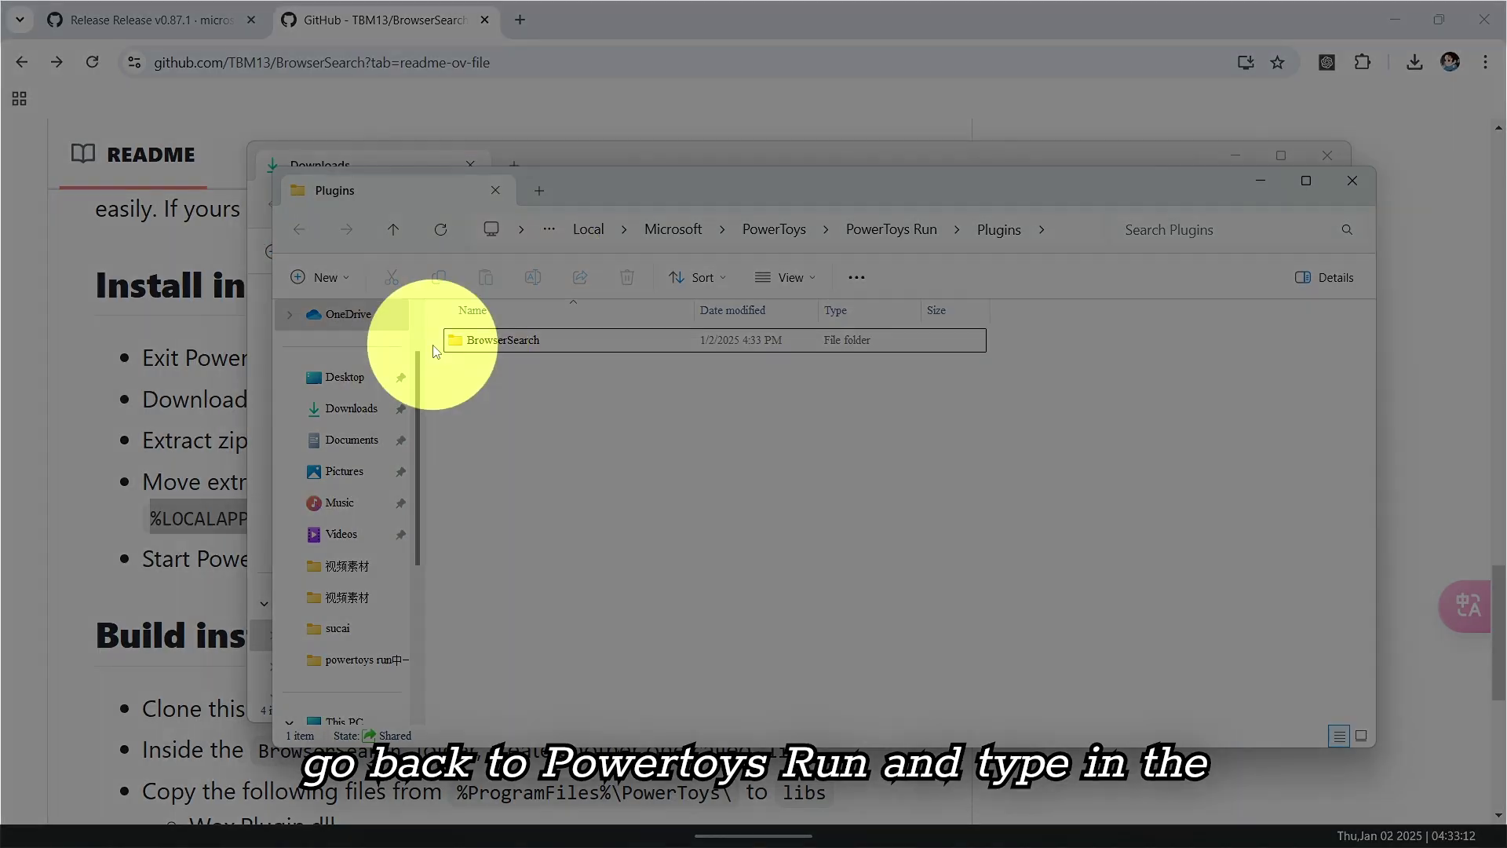
Step: Check the extracted BrowserSearch folder, then close the Plugins and Downloads windows
click(471, 342)
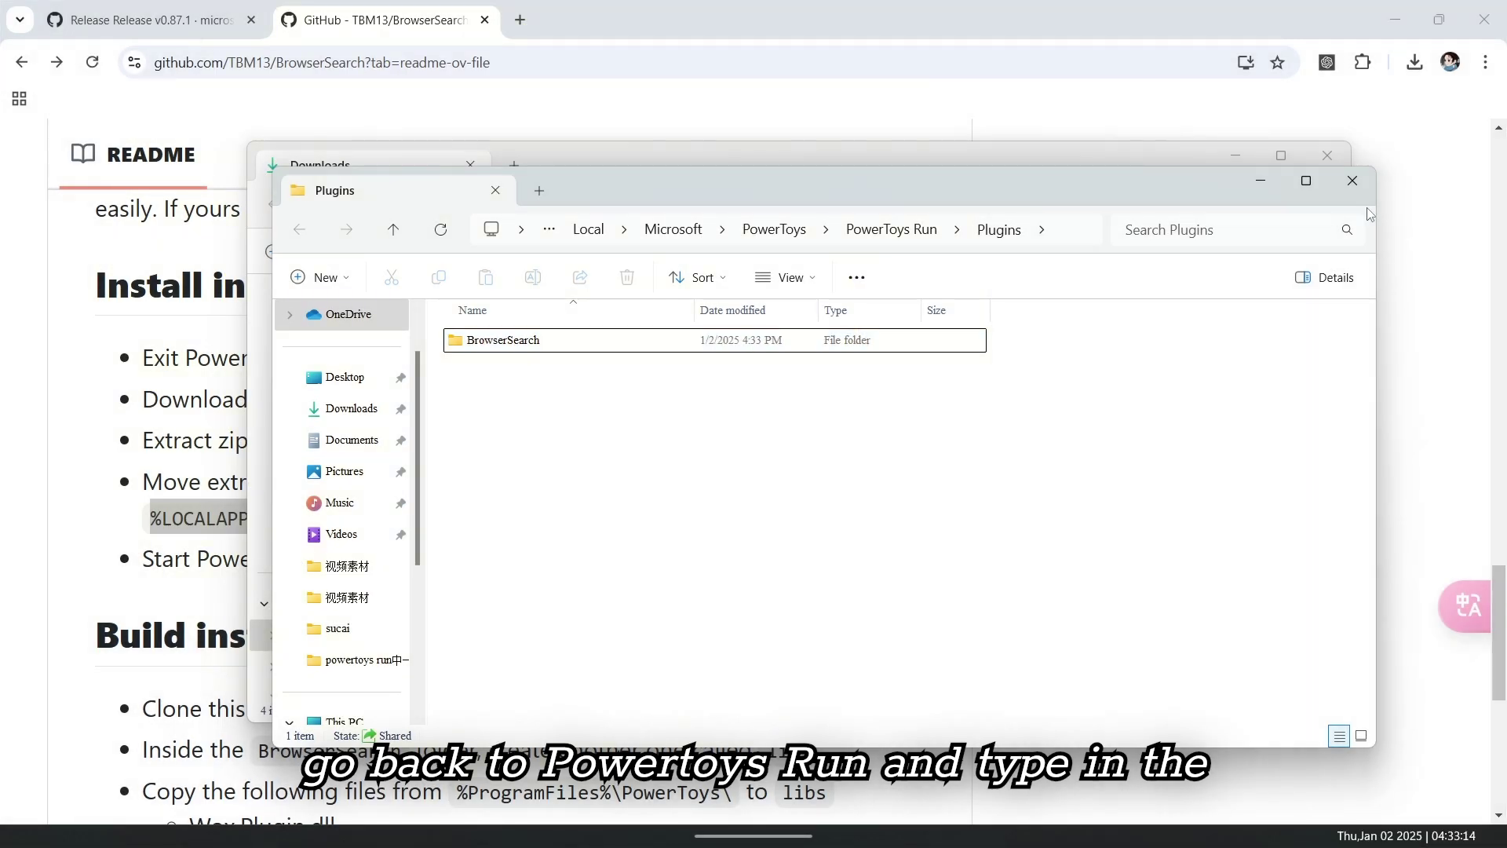
click(1352, 182)
click(1327, 155)
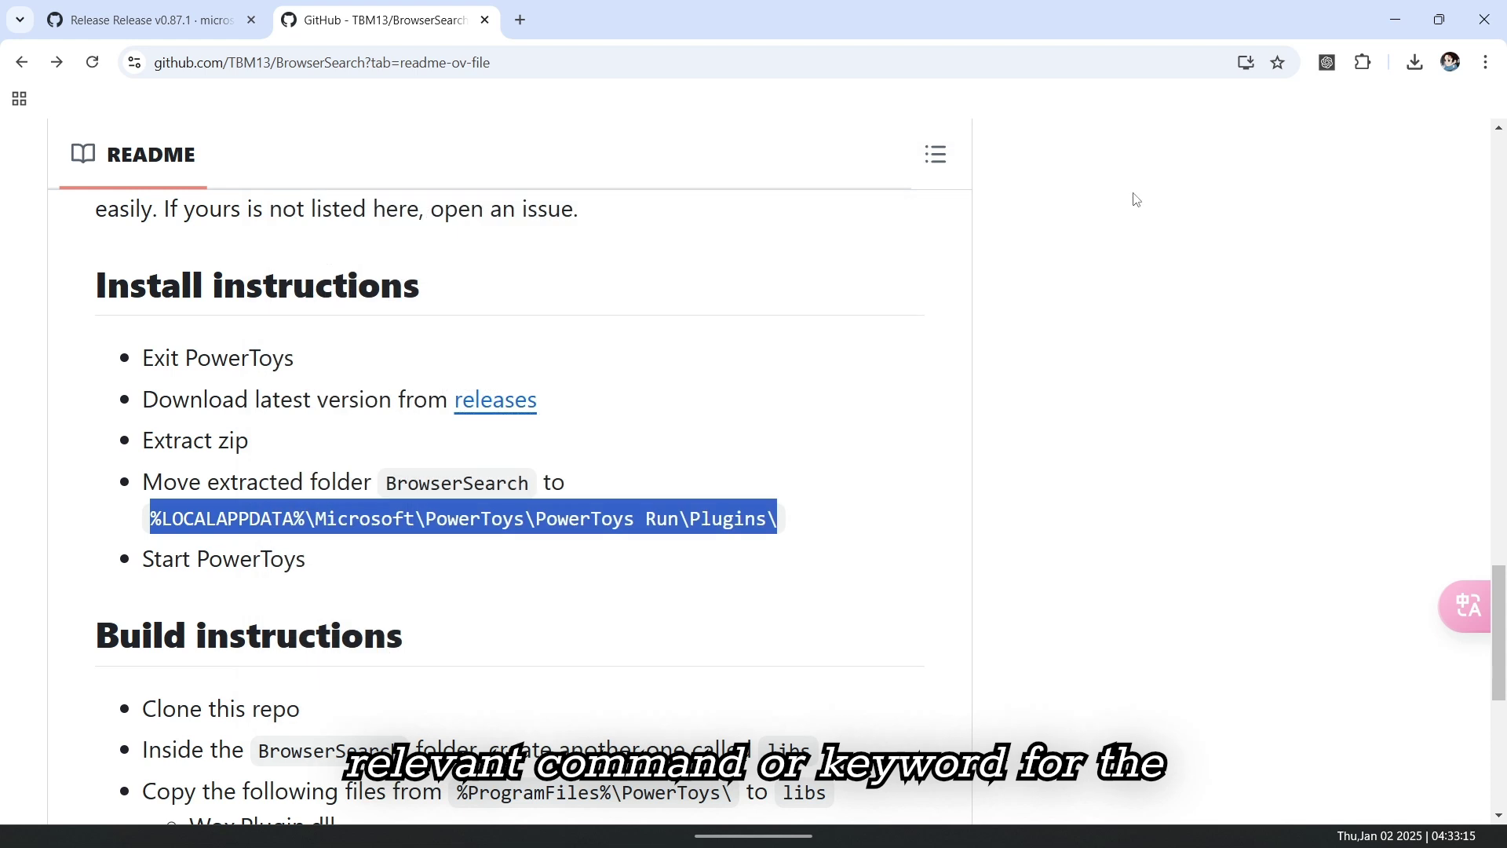
click(299, 453)
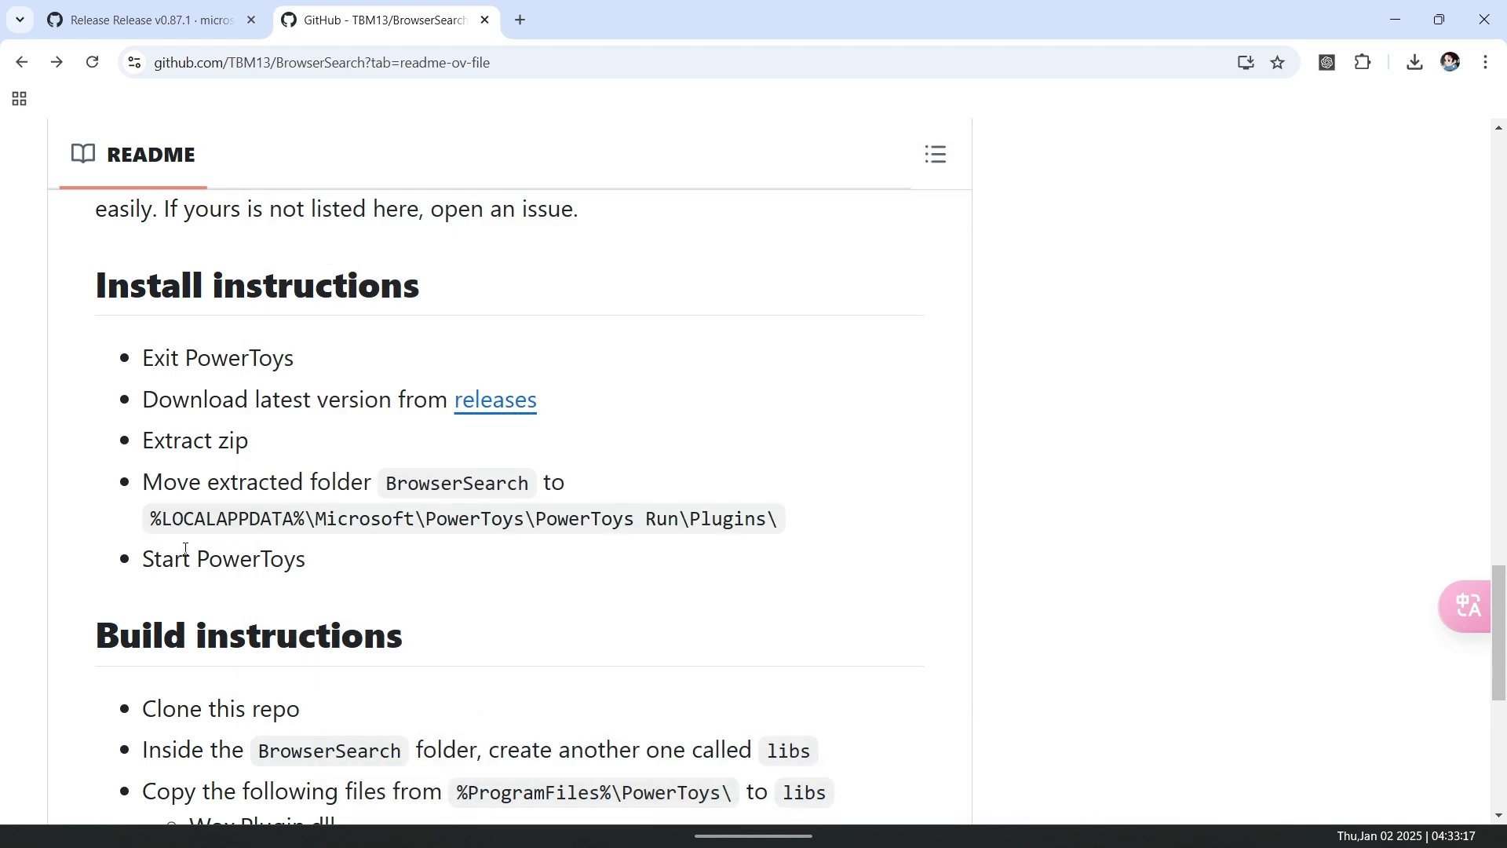
Step: Exit PowerToys from its tray menu, minimize Chrome, and relaunch PowerToys from the taskbar
drag(143, 360, 332, 366)
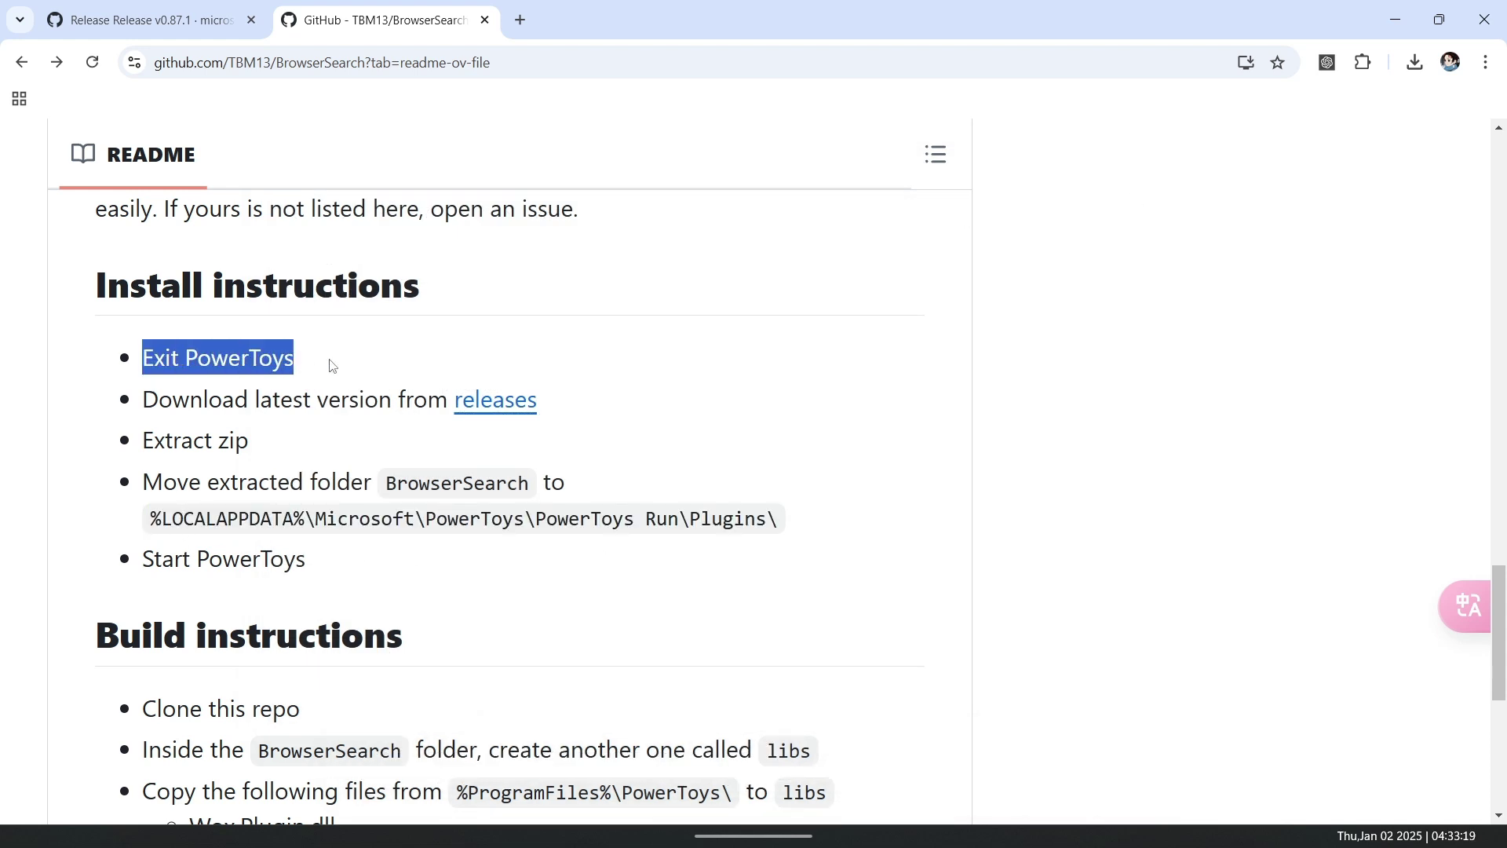
click(373, 366)
right_click(1306, 814)
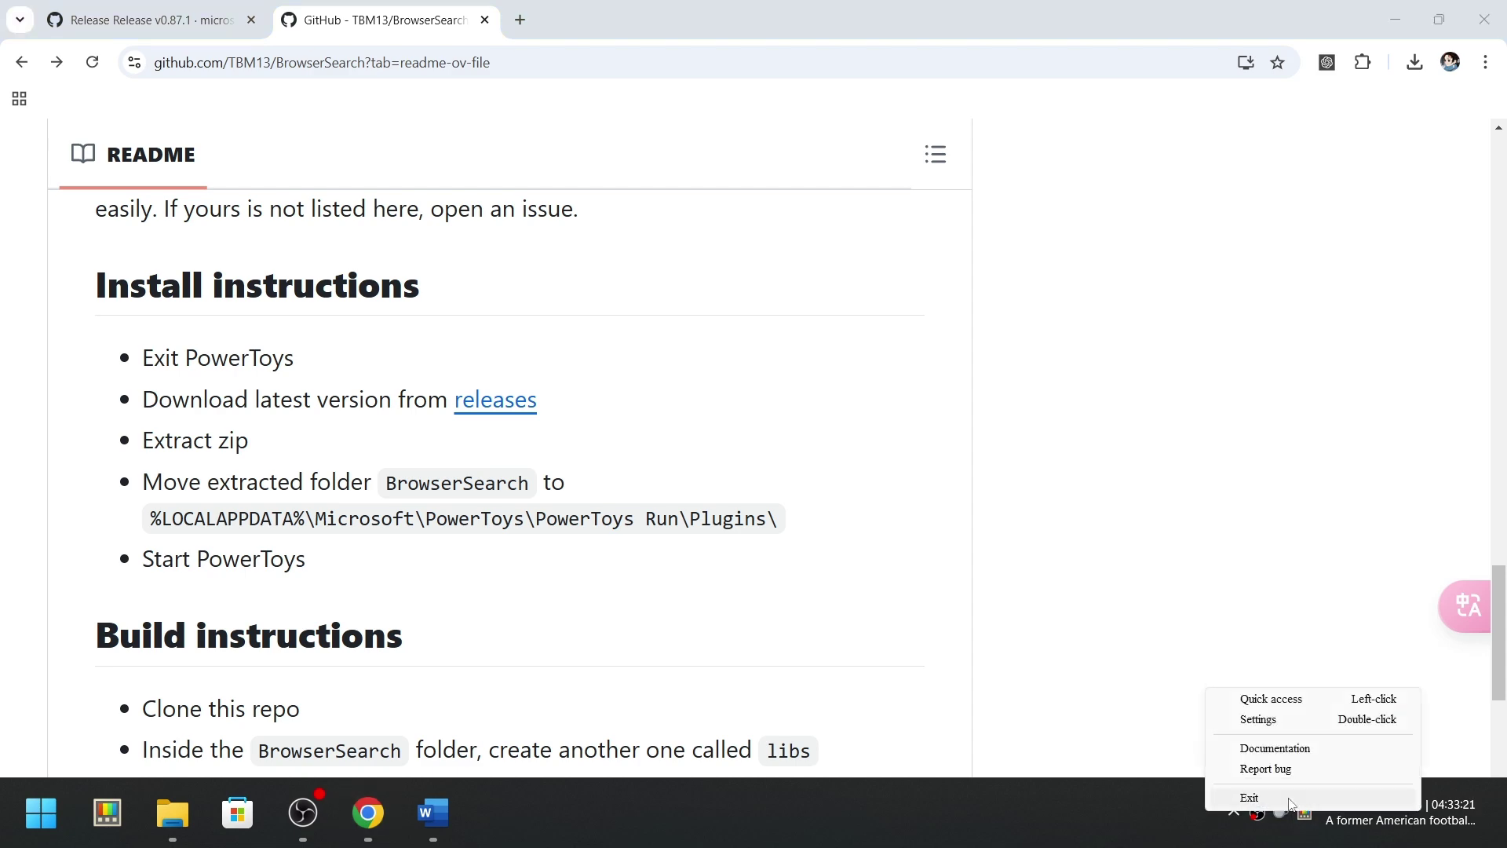
click(1289, 798)
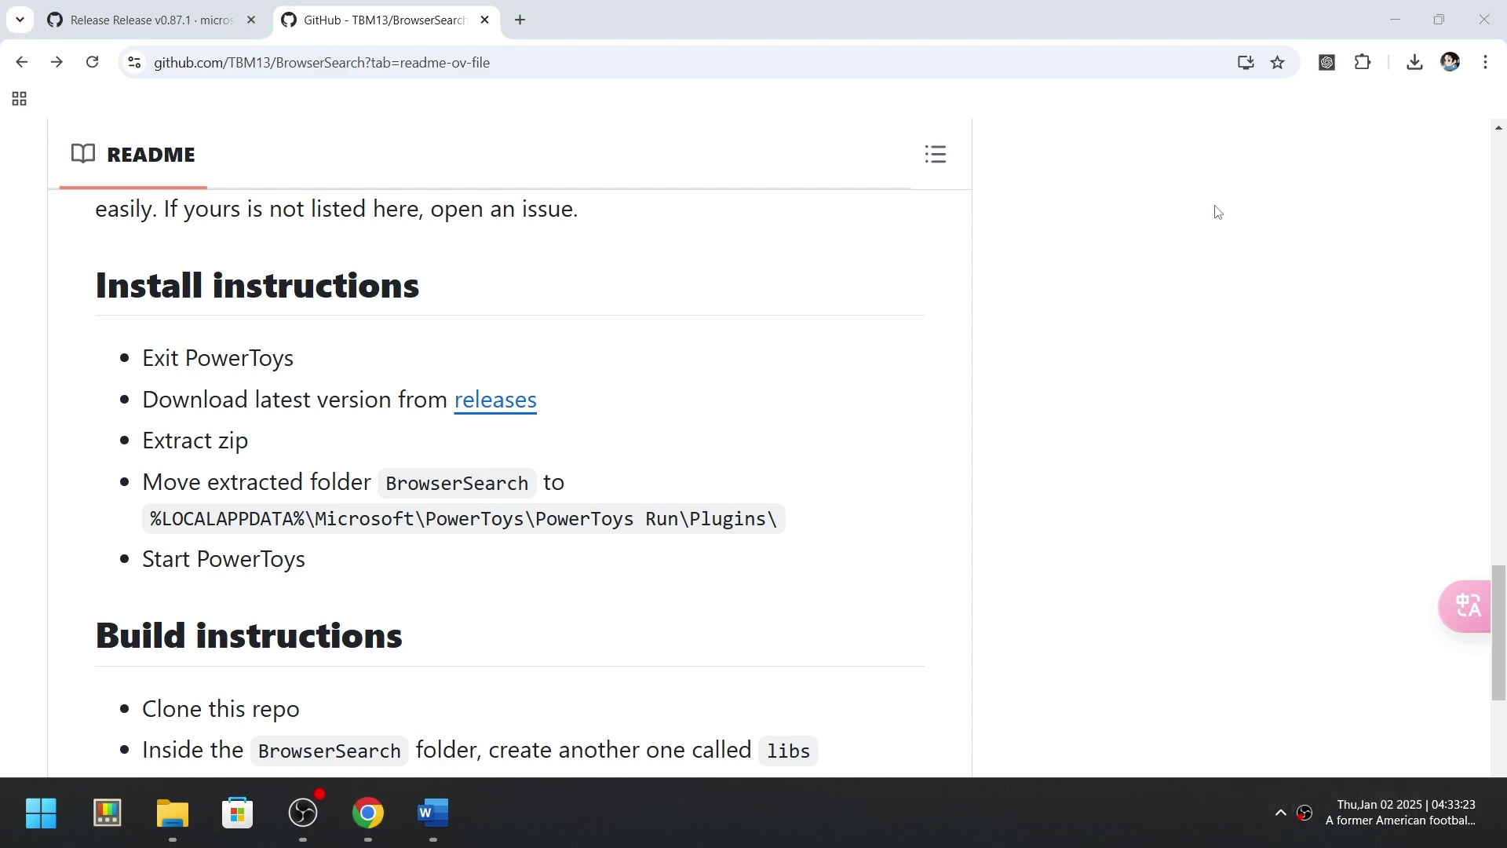
click(1395, 19)
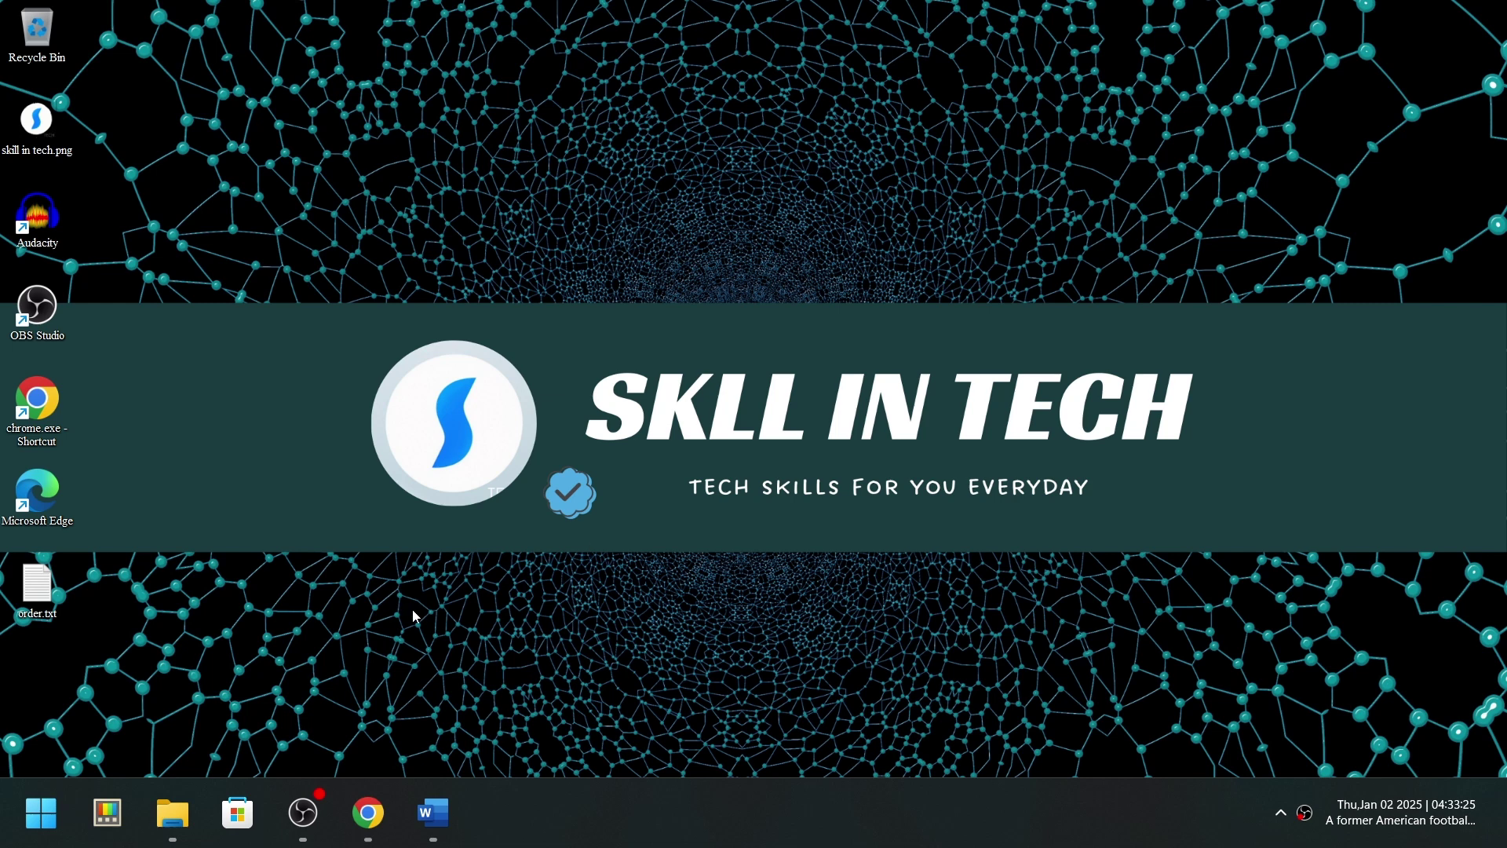
click(121, 828)
Step: Open PowerToys Run and locate the b? browser-history plugin keyword
key(alt+space)
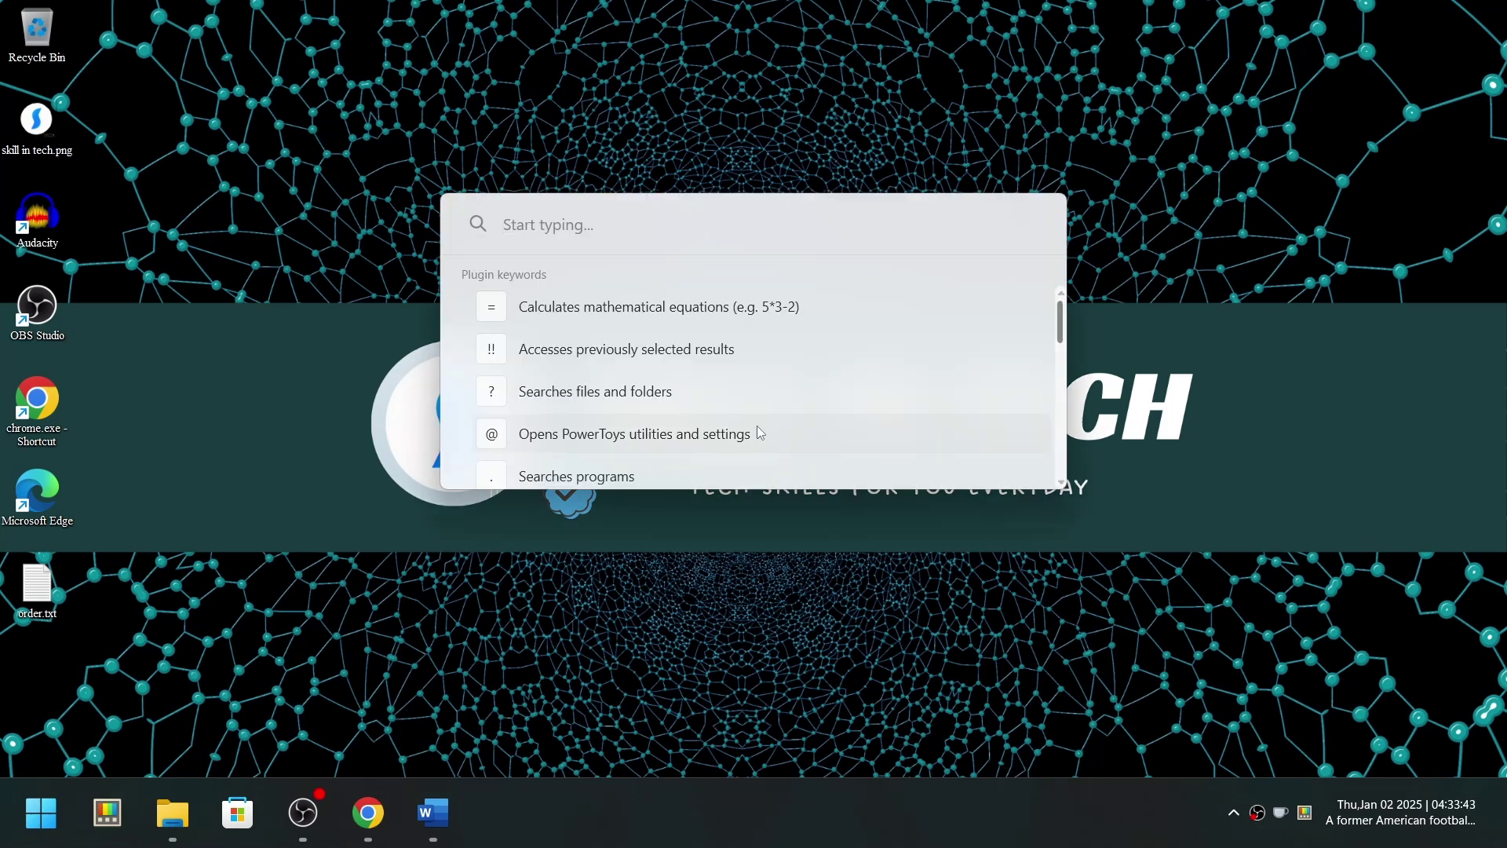
scroll(700, 408, down, 5)
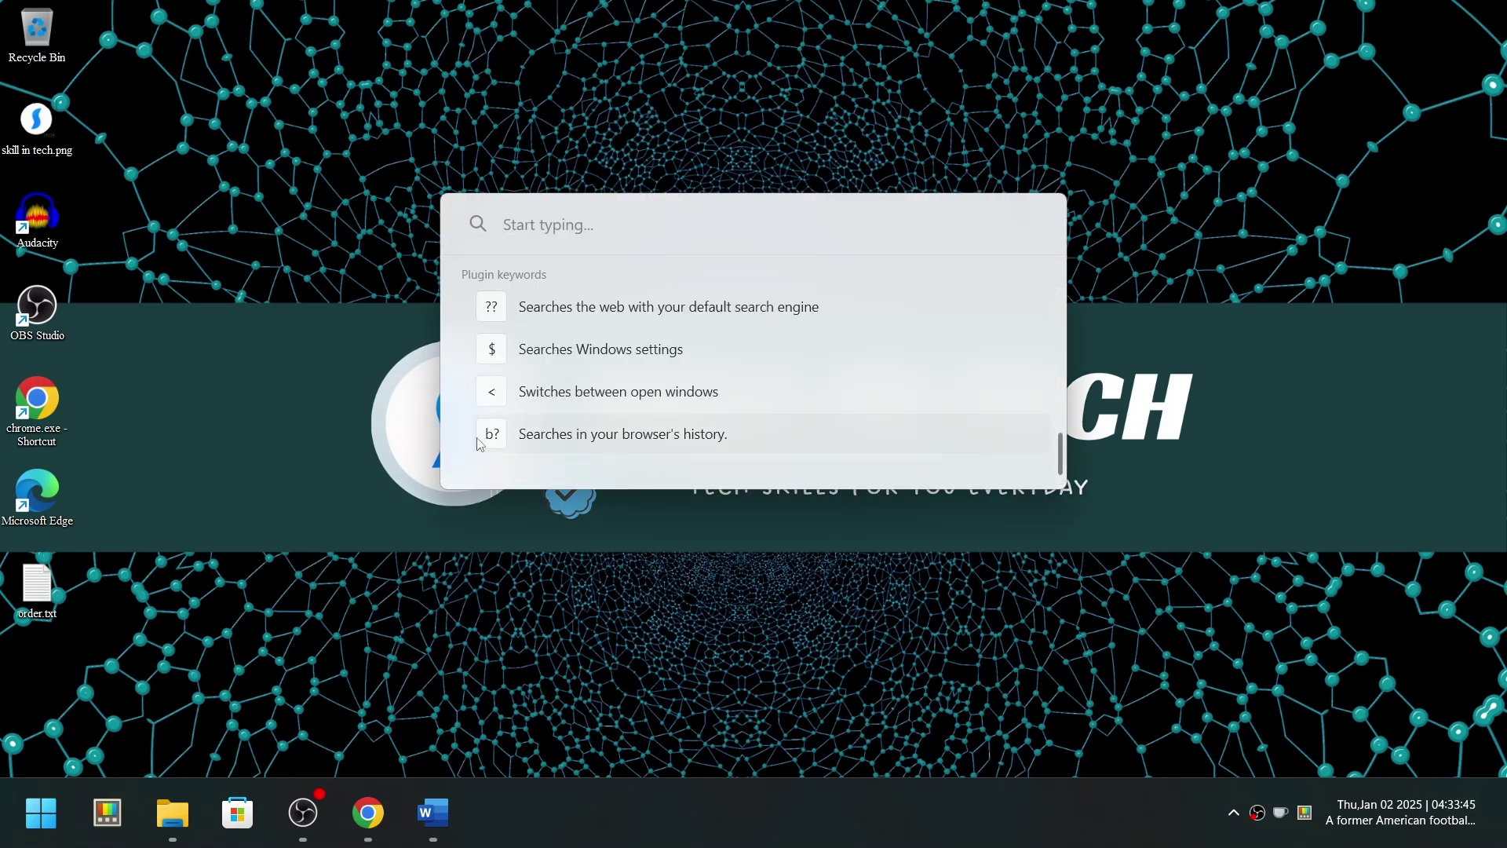
click(510, 437)
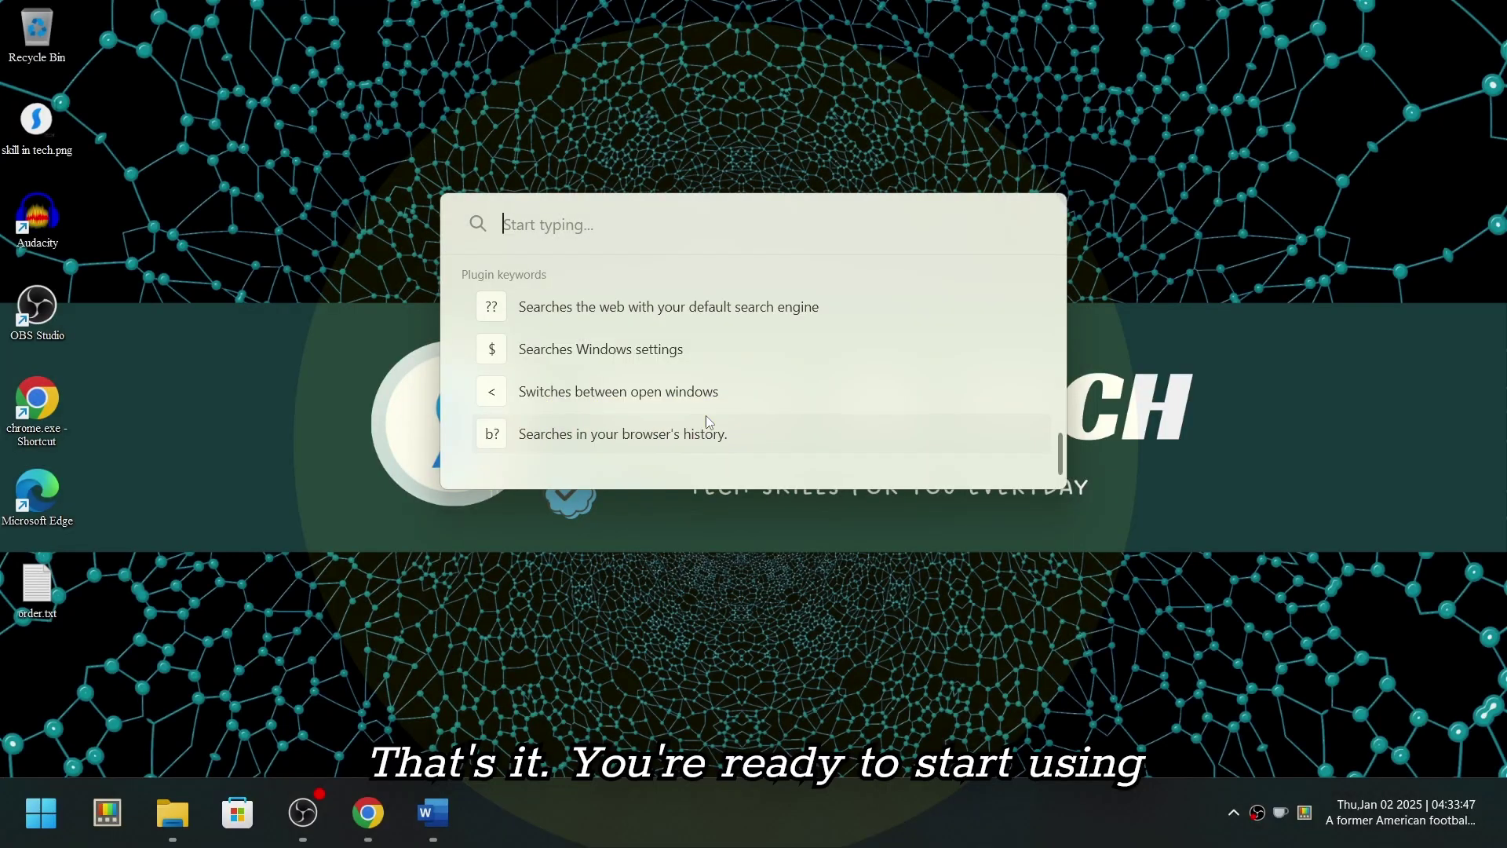
Step: Search 'github' in PowerToys Run to list Chrome history pages from BrowserSearch
text(wi)
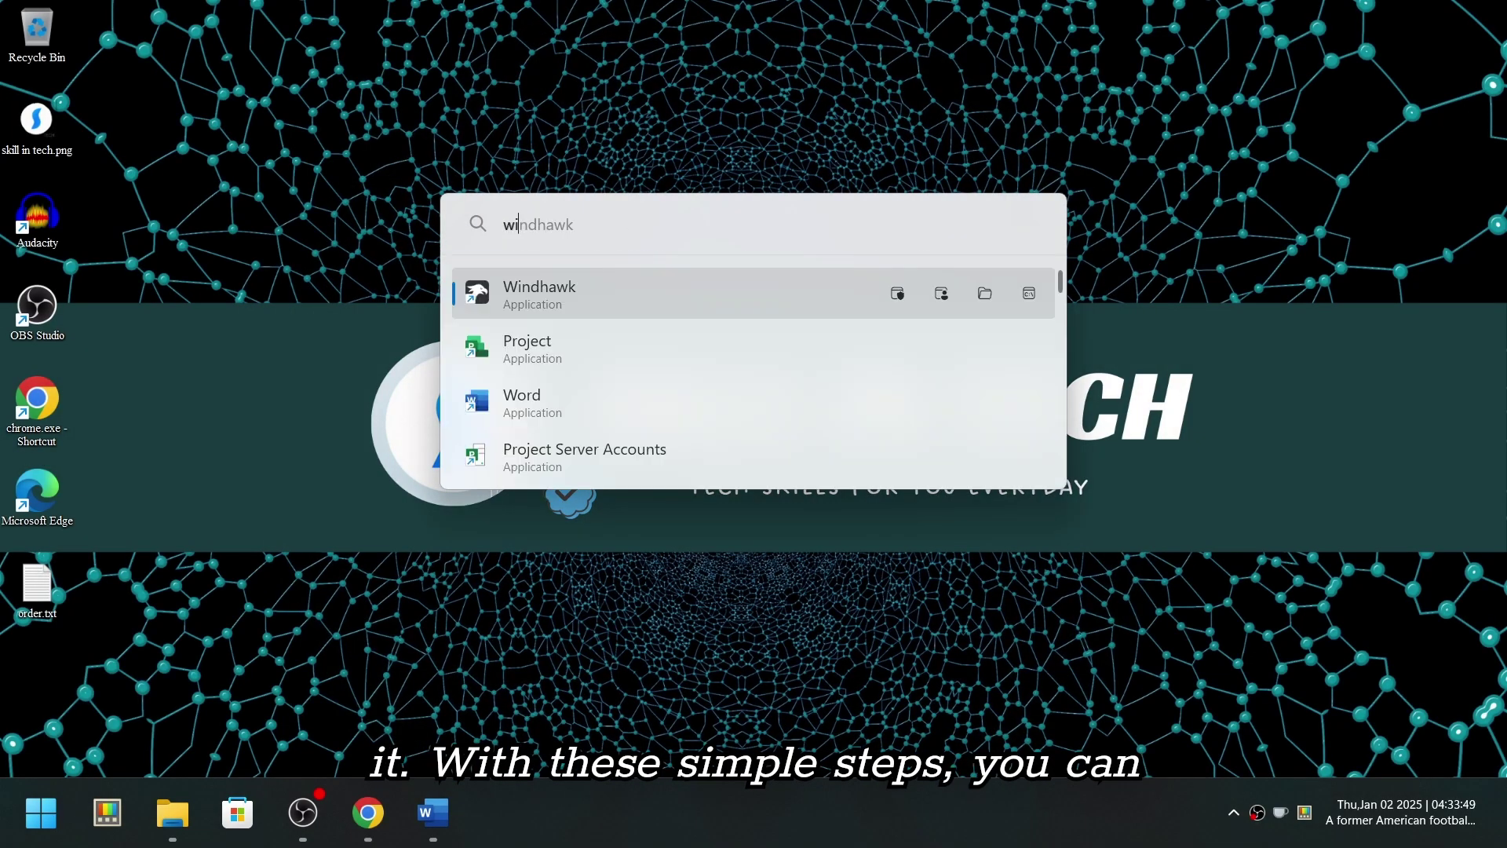
text(ndows)
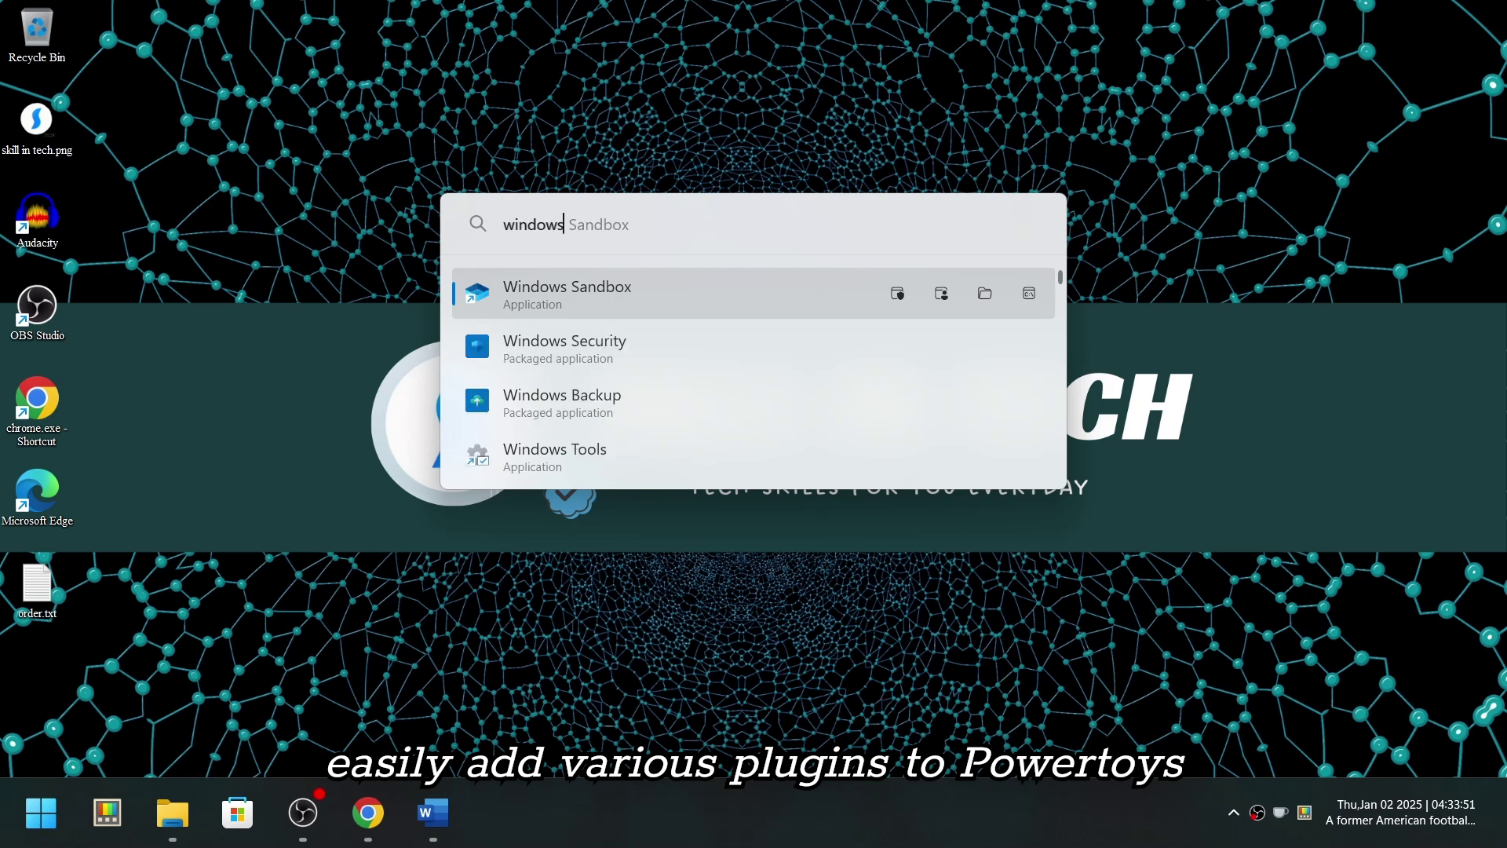
key(BackSpace)
key(BackSpace)
key(BackSpace)
key(BackSpace)
key(BackSpace)
key(BackSpace)
key(BackSpace)
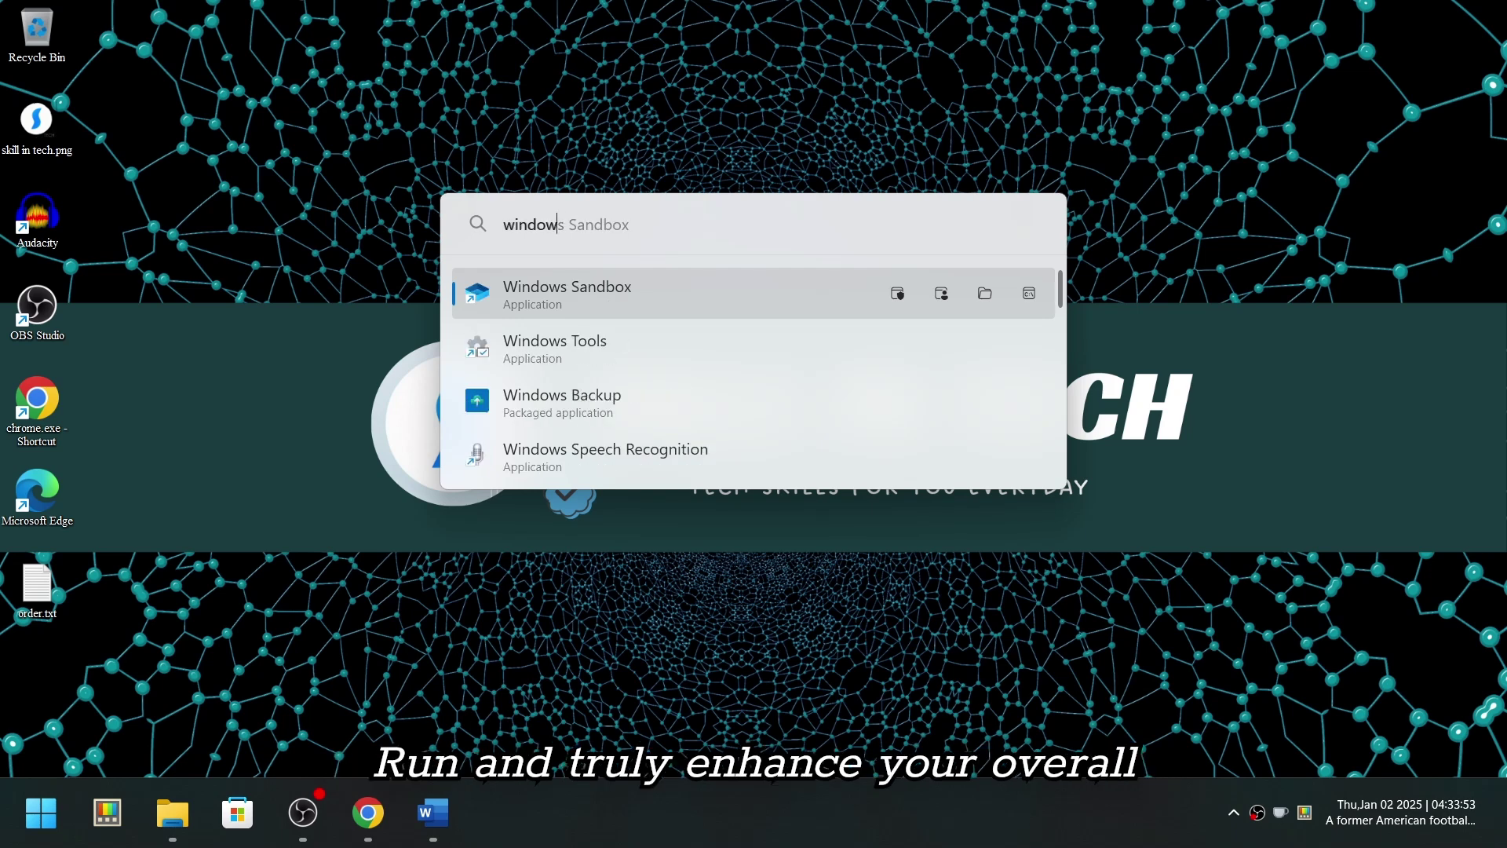
text(github)
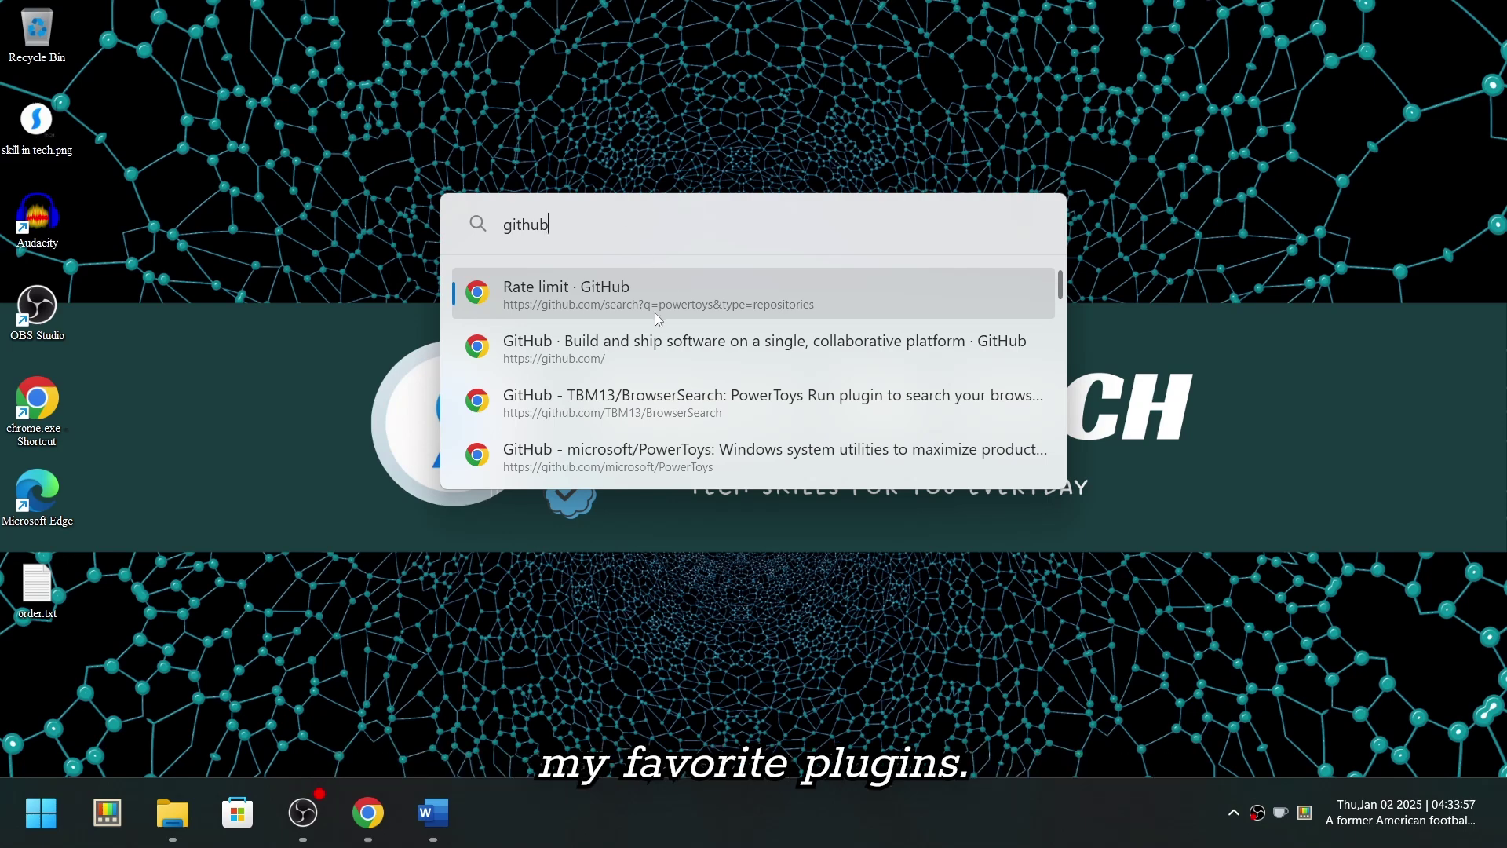
scroll(668, 362, down, 4)
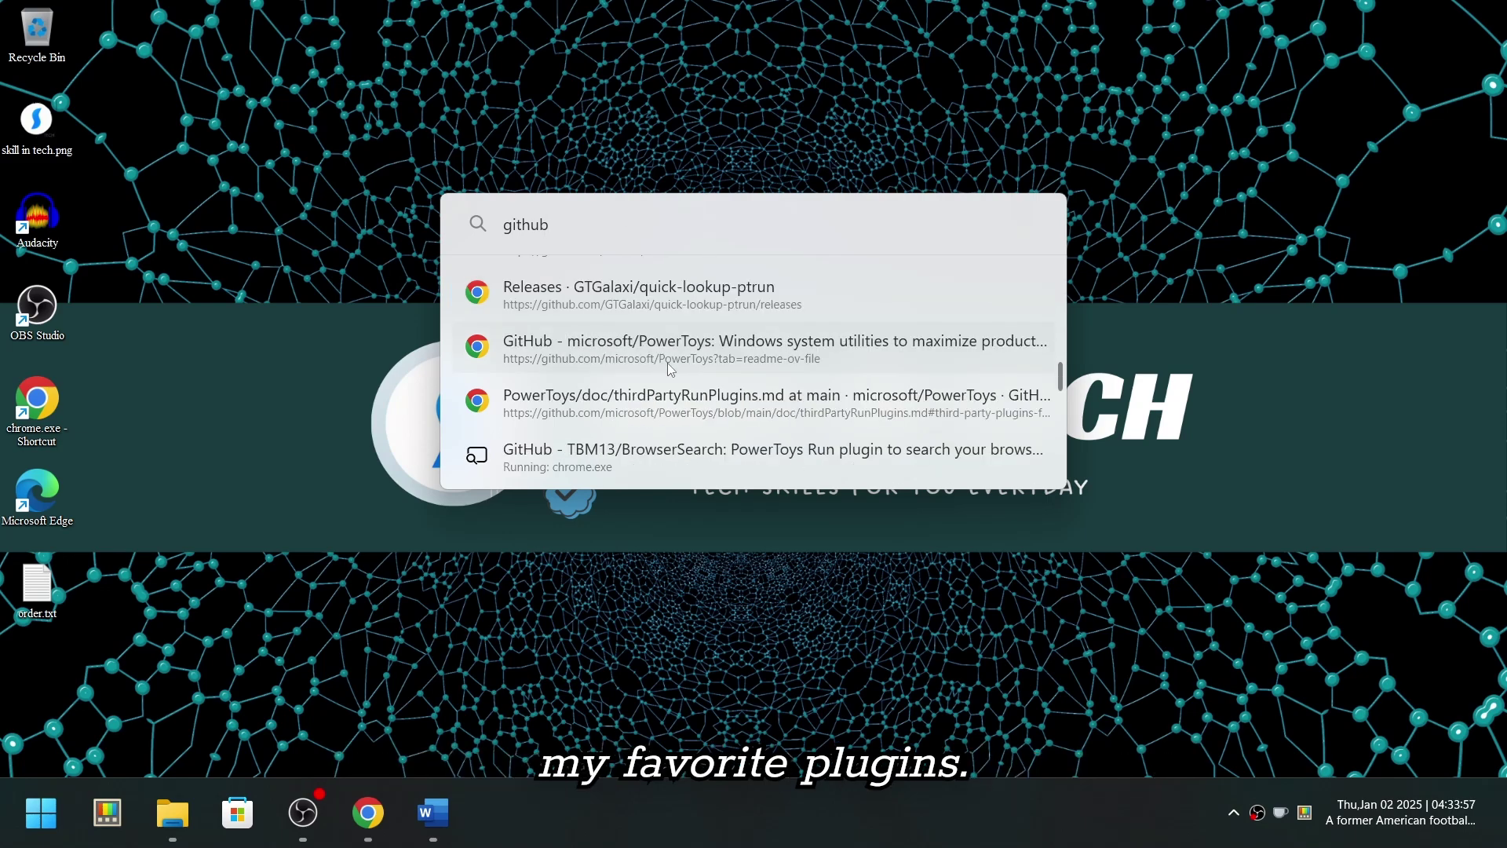
key(ctrl)
key(ctrl)
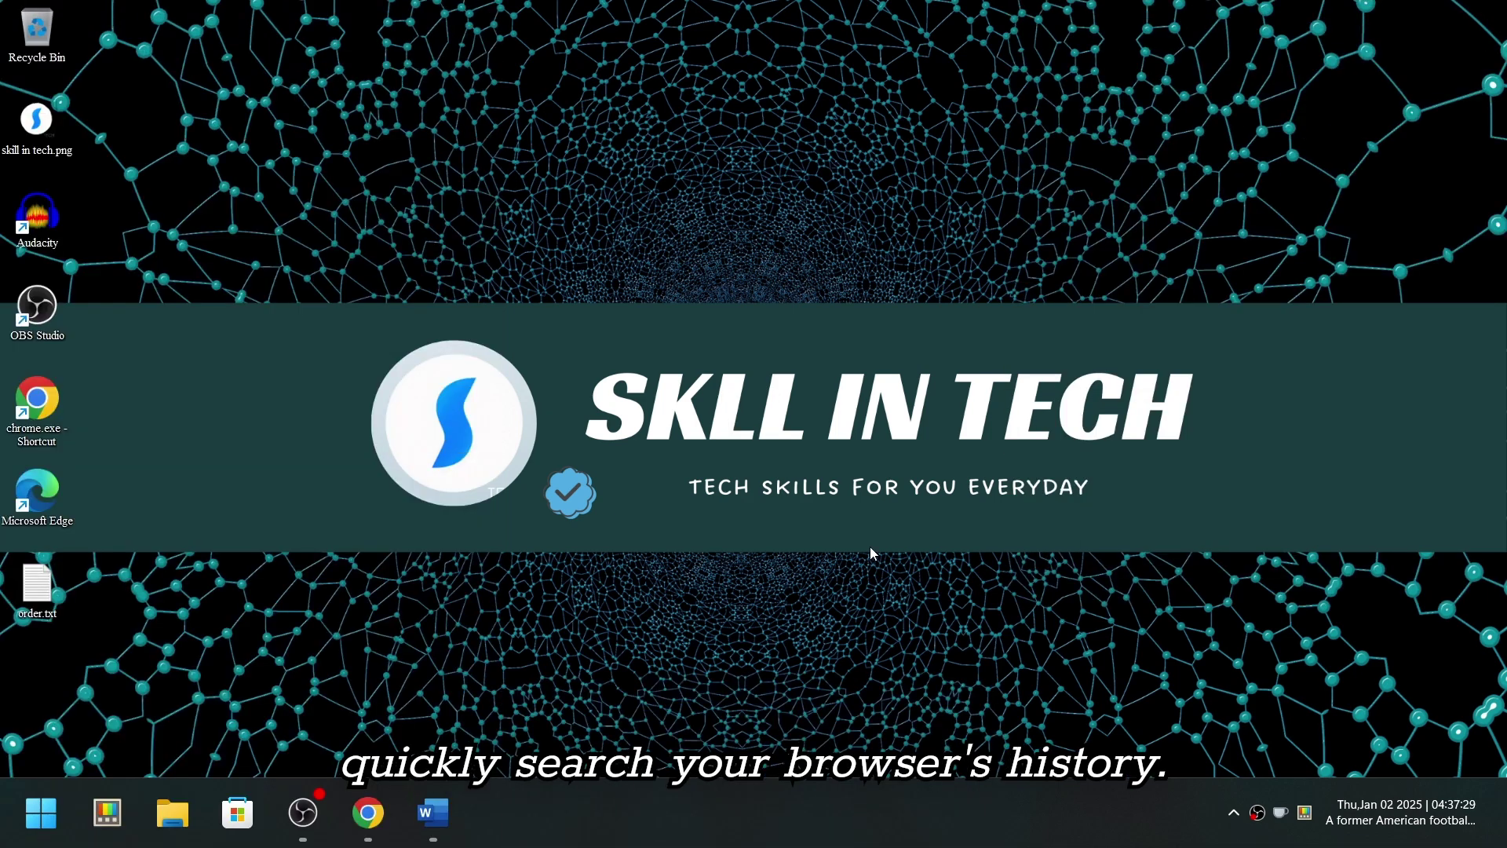
click(368, 812)
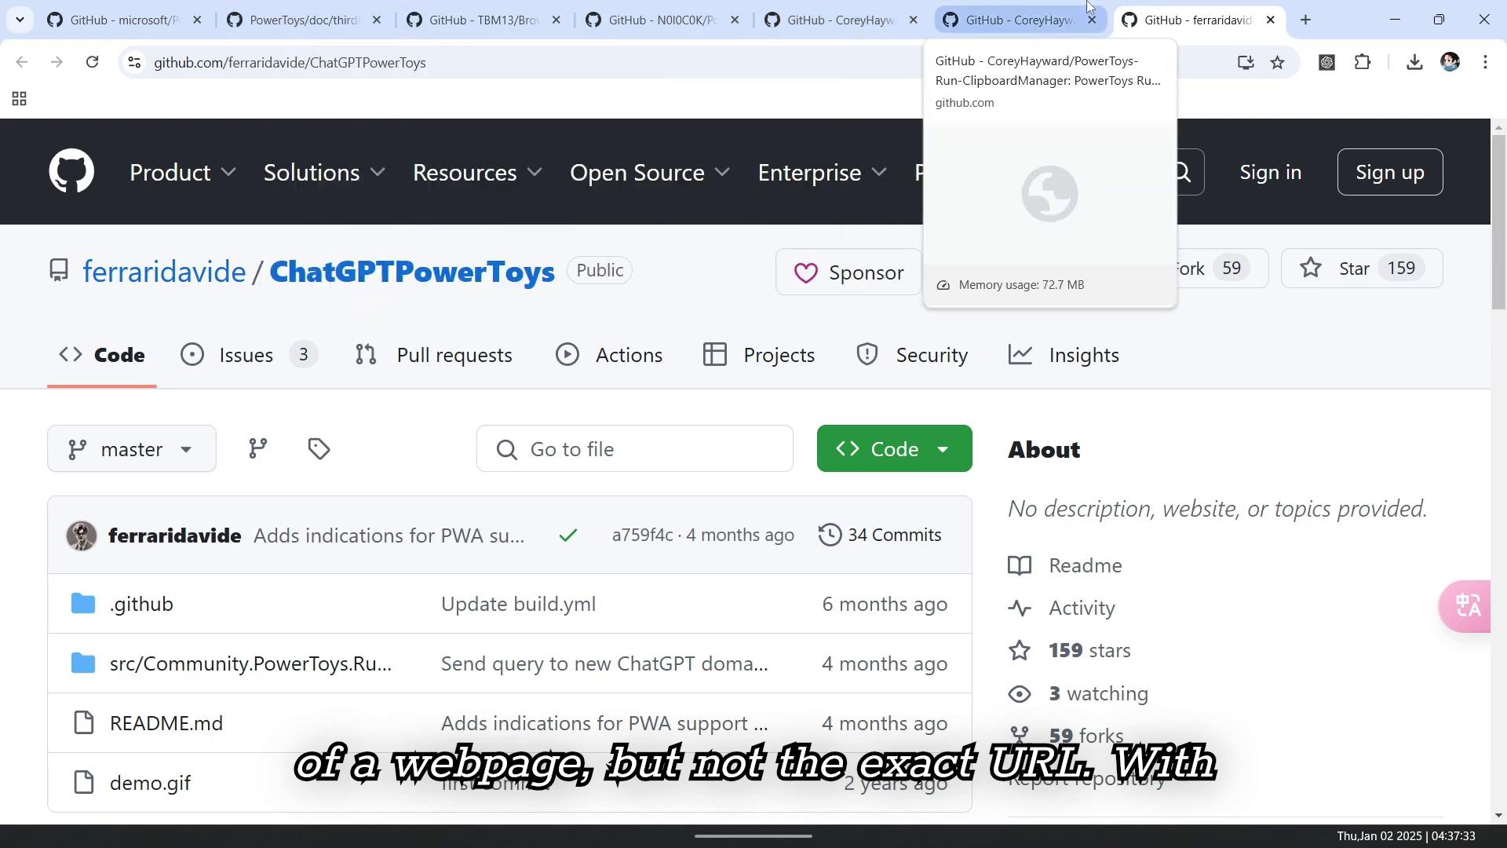
click(321, 9)
click(479, 20)
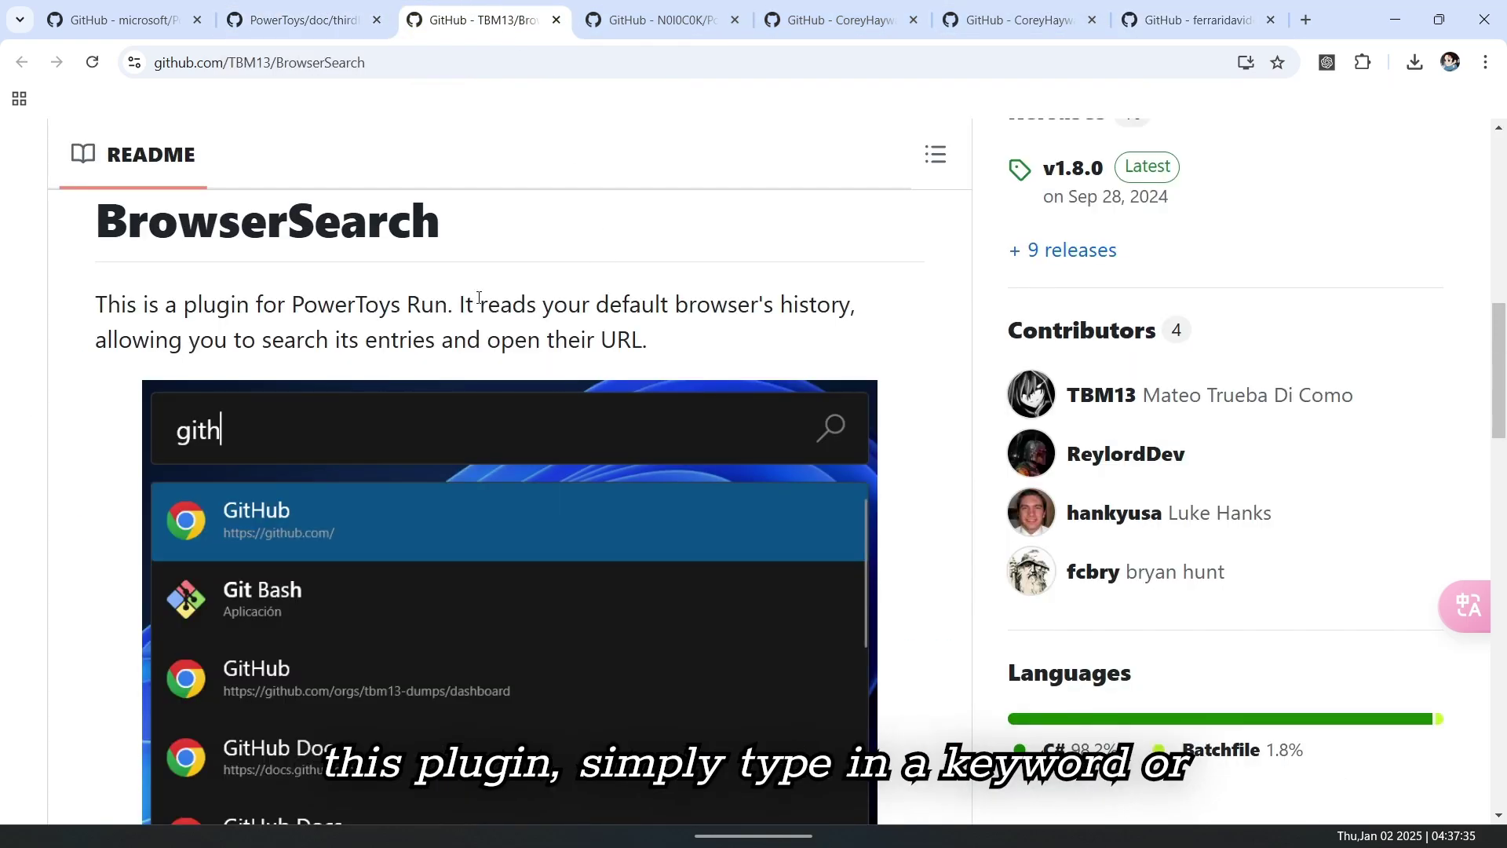
scroll(69, 322, up, 1)
click(69, 321)
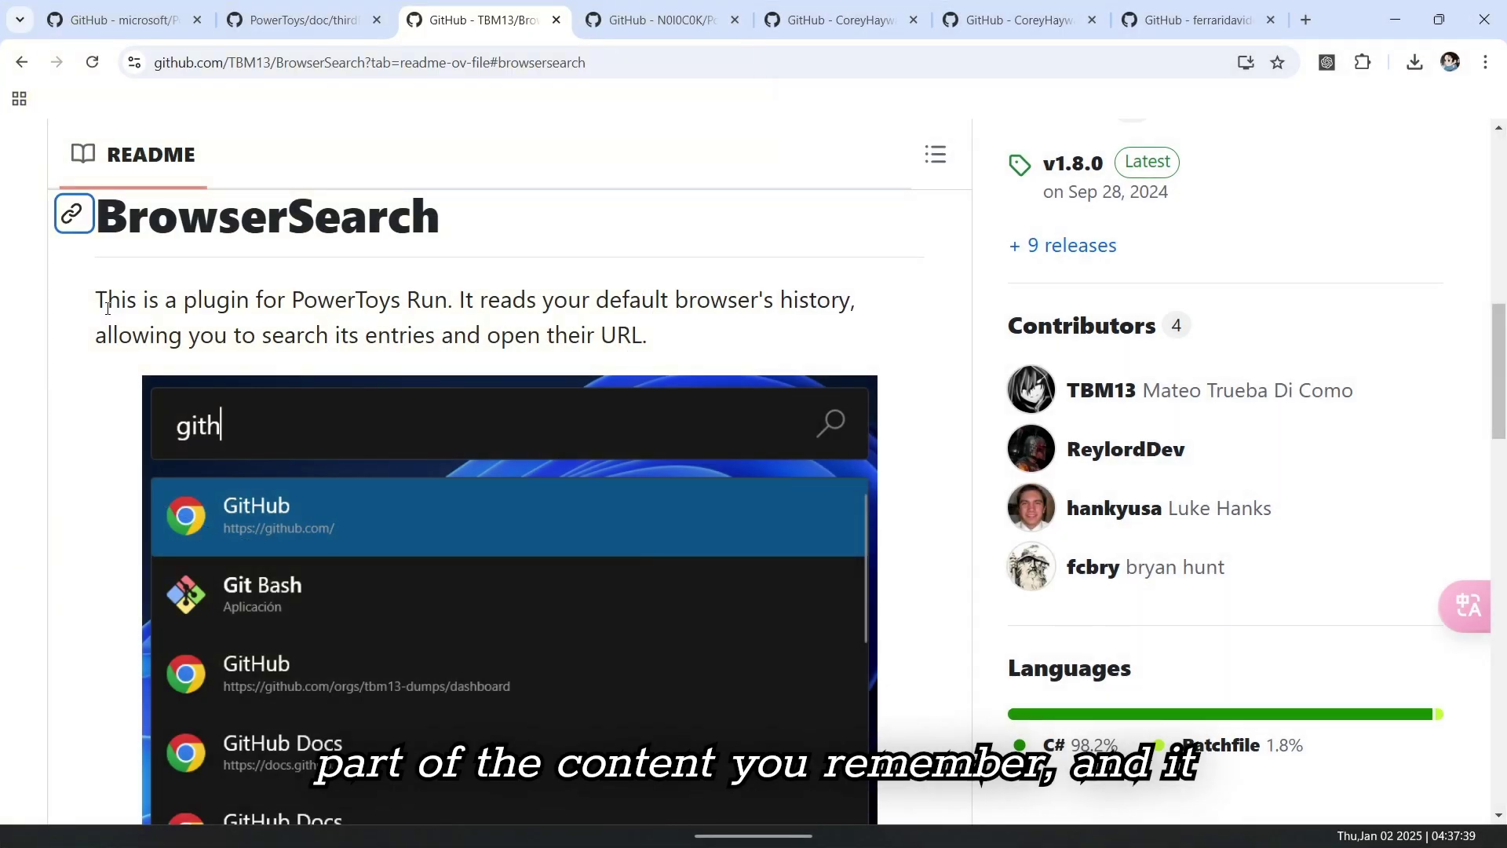
drag(95, 305, 717, 349)
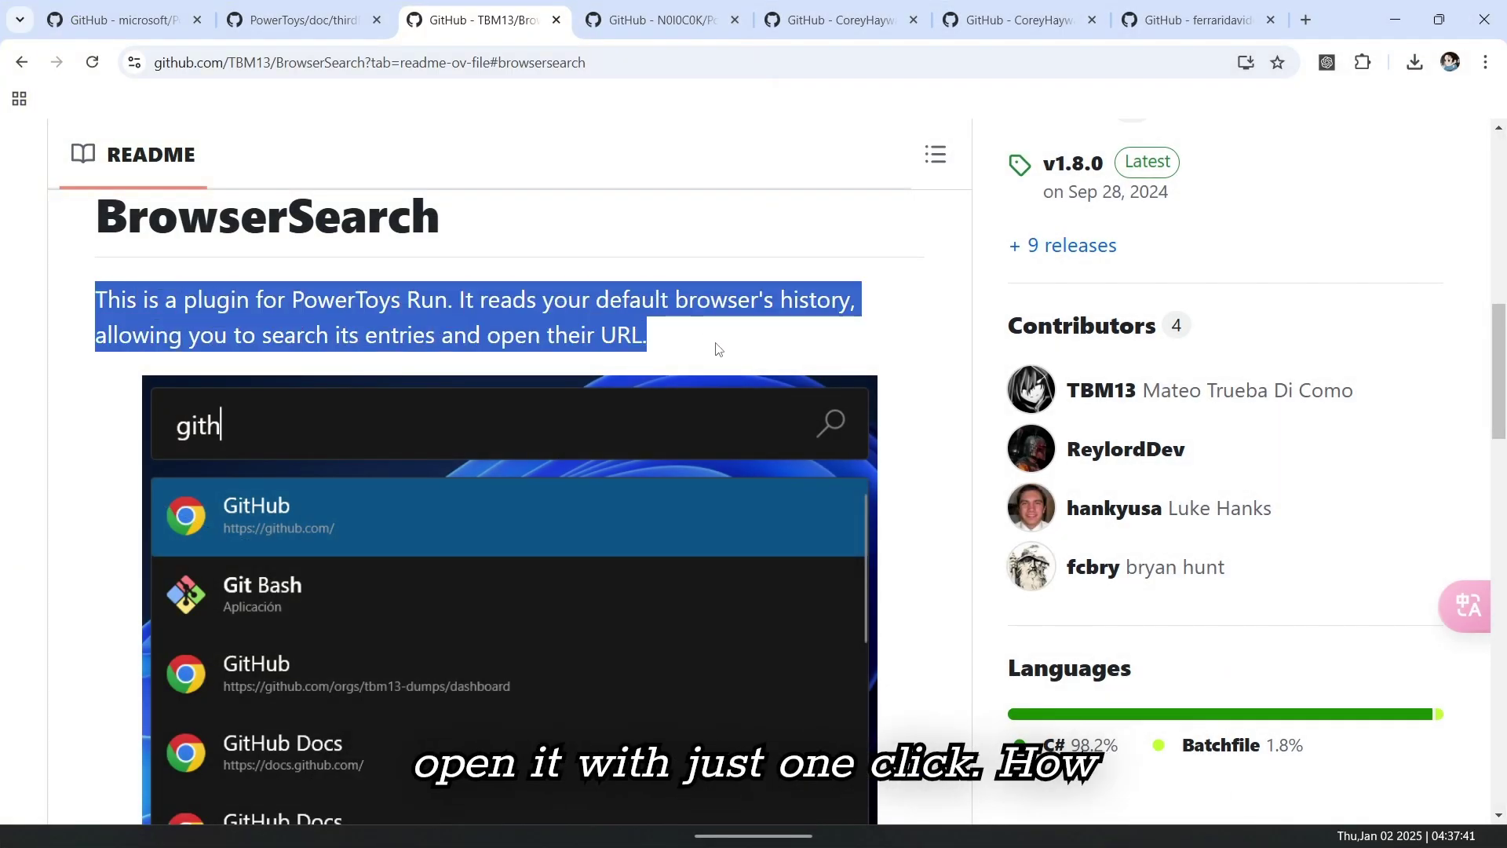
scroll(673, 431, down, 4)
scroll(447, 420, up, 1)
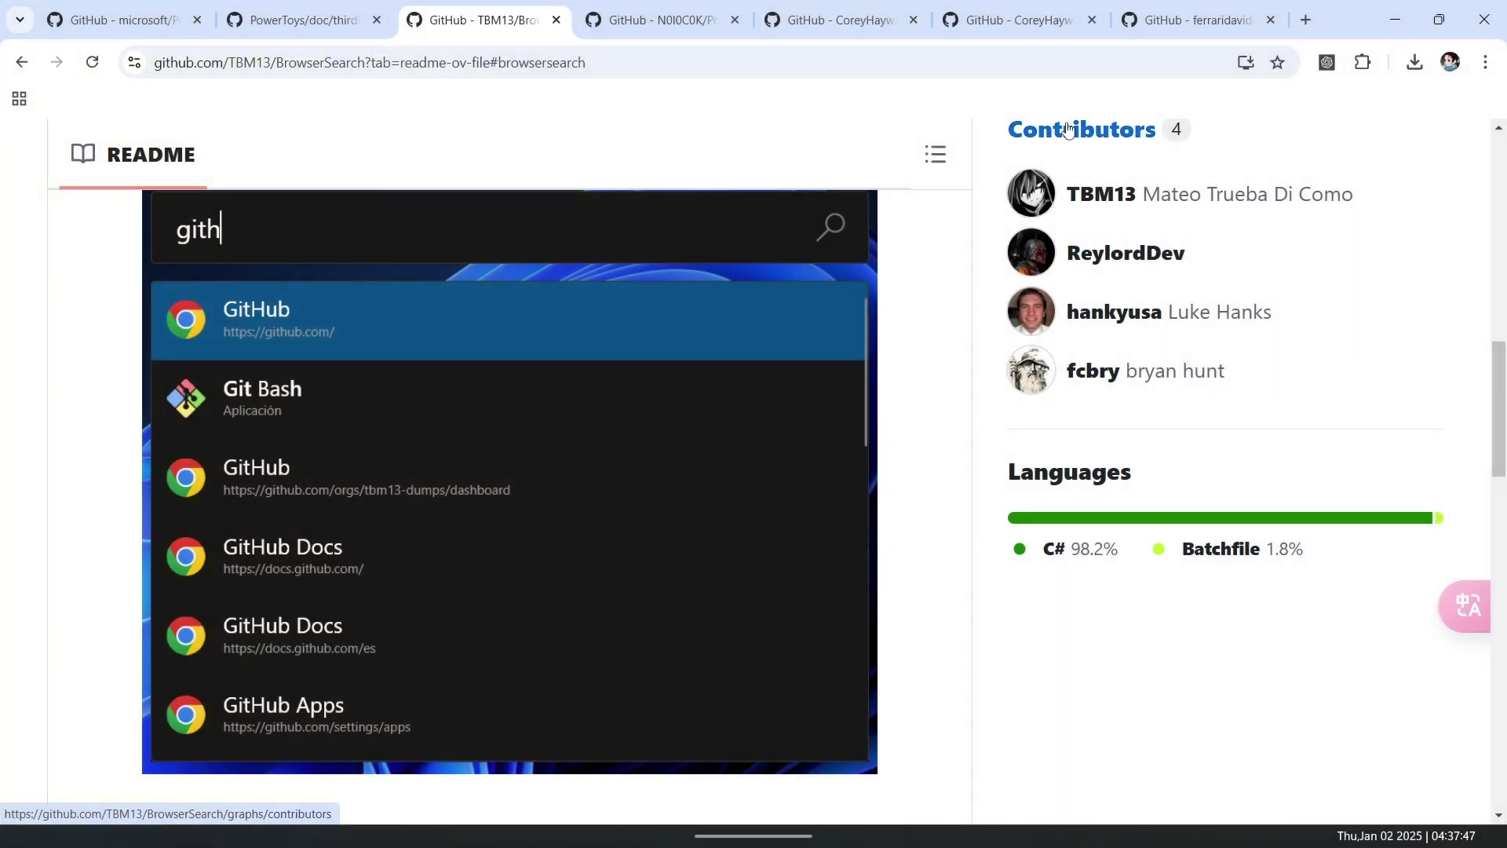
click(1394, 19)
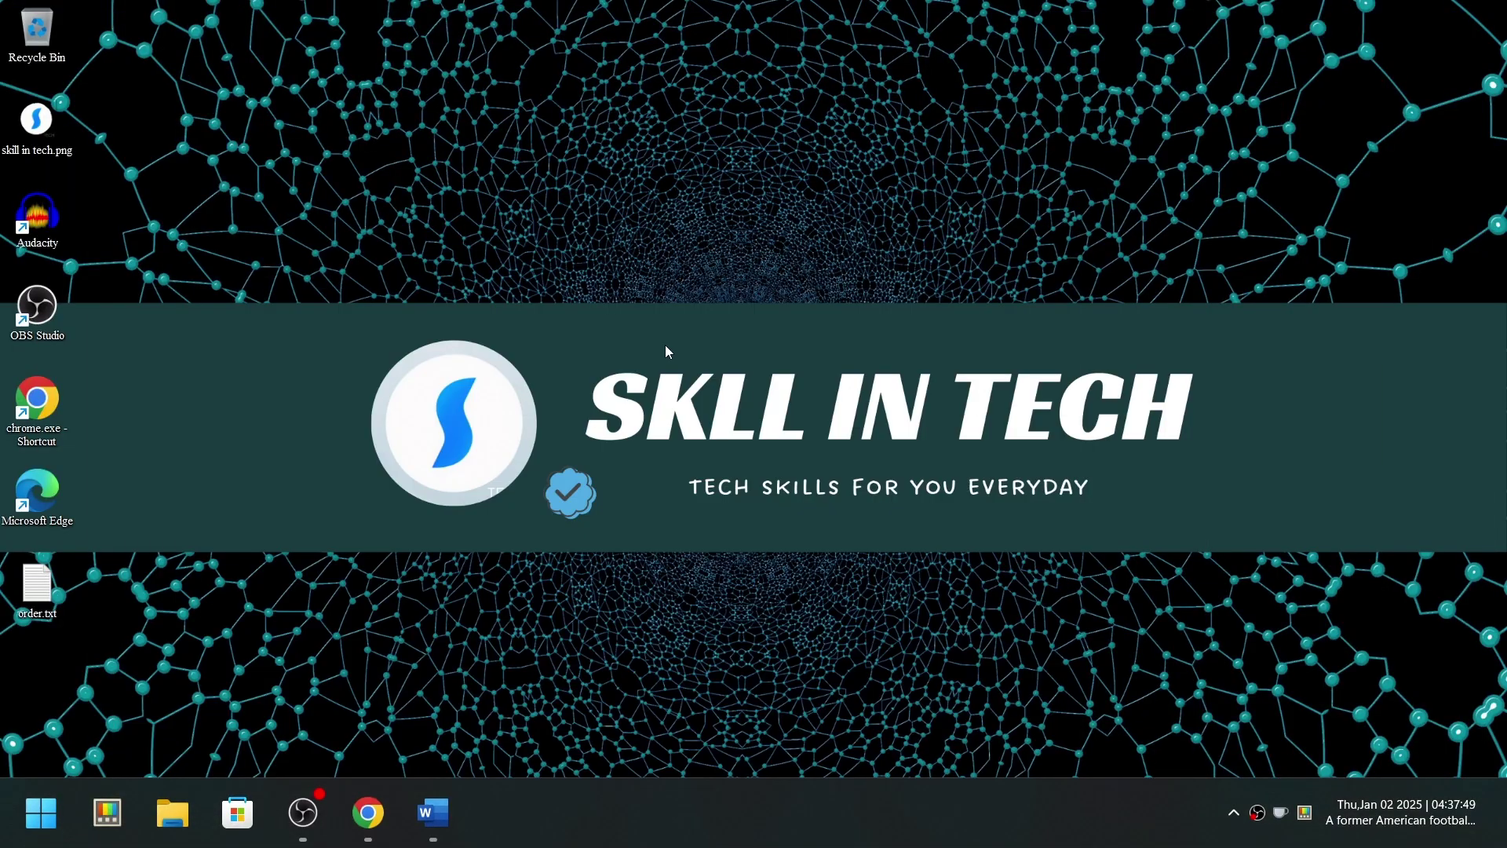
key(alt+space)
click(592, 219)
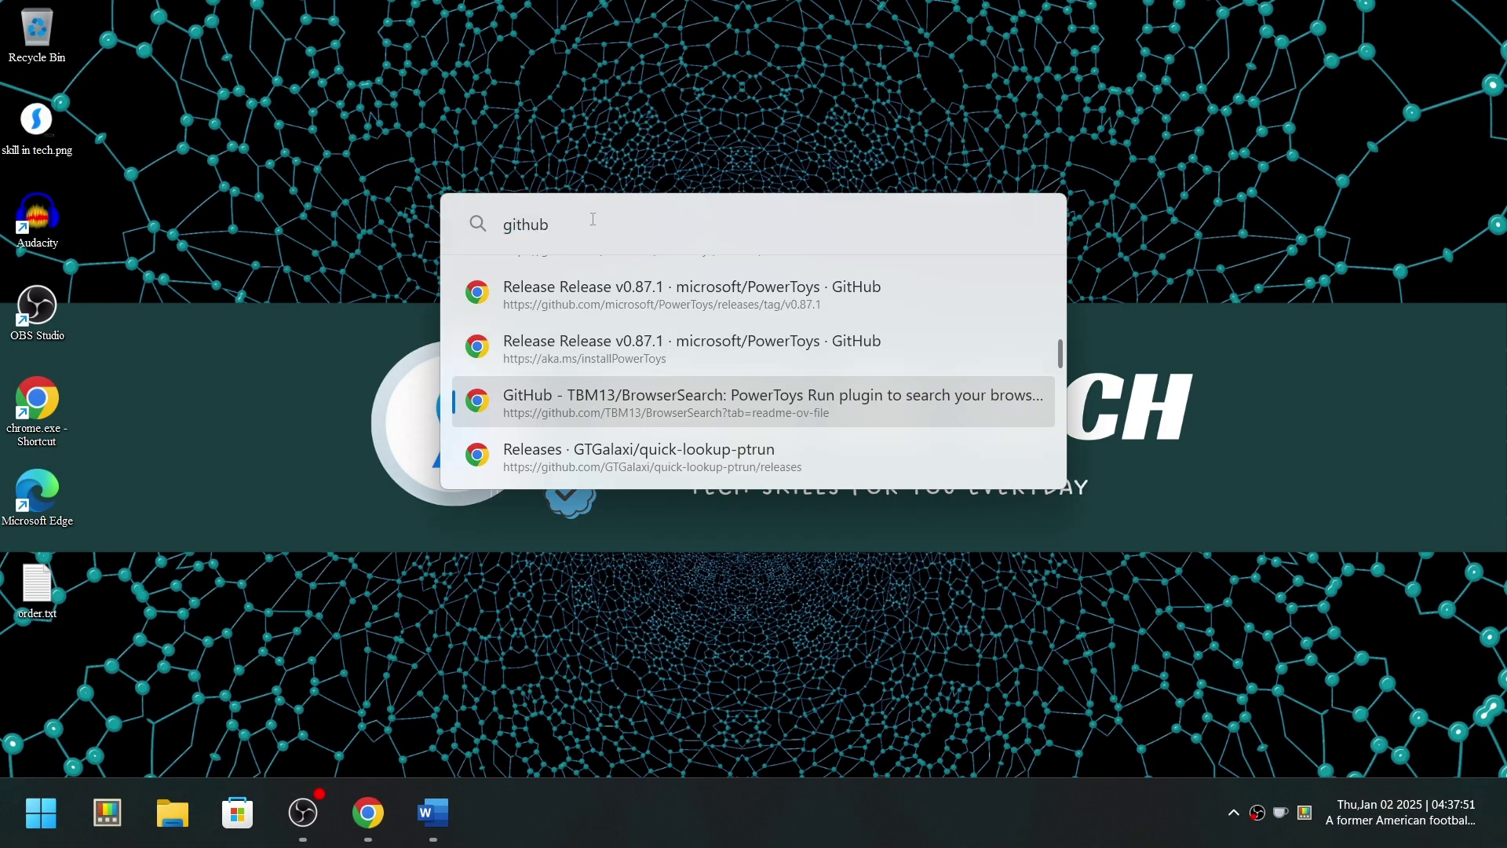
key(BackSpace)
key(BackSpace)
key(BackSpace)
key(BackSpace)
key(BackSpace)
key(BackSpace)
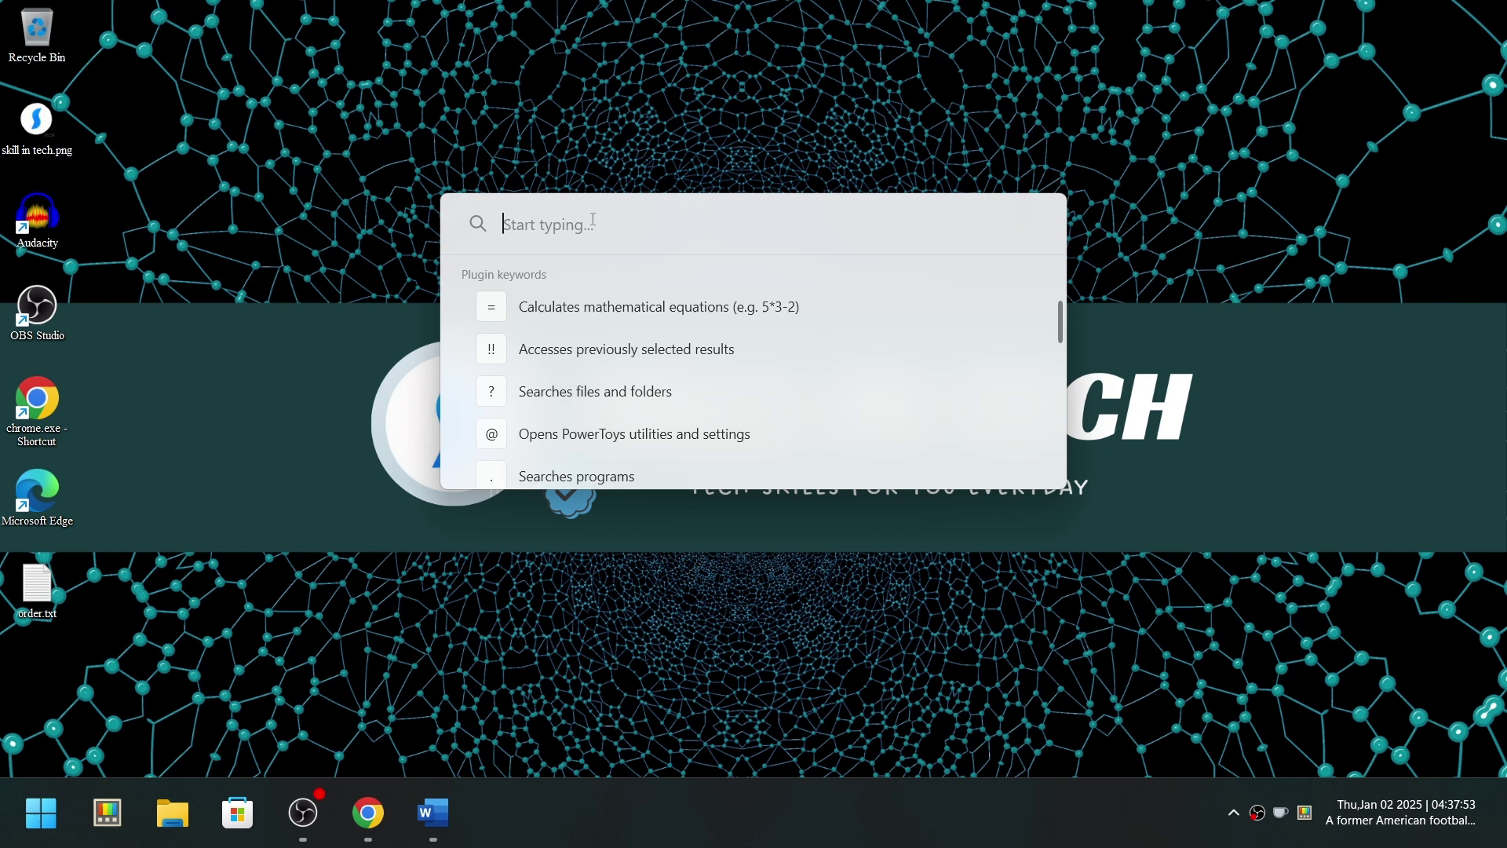
text(powerto)
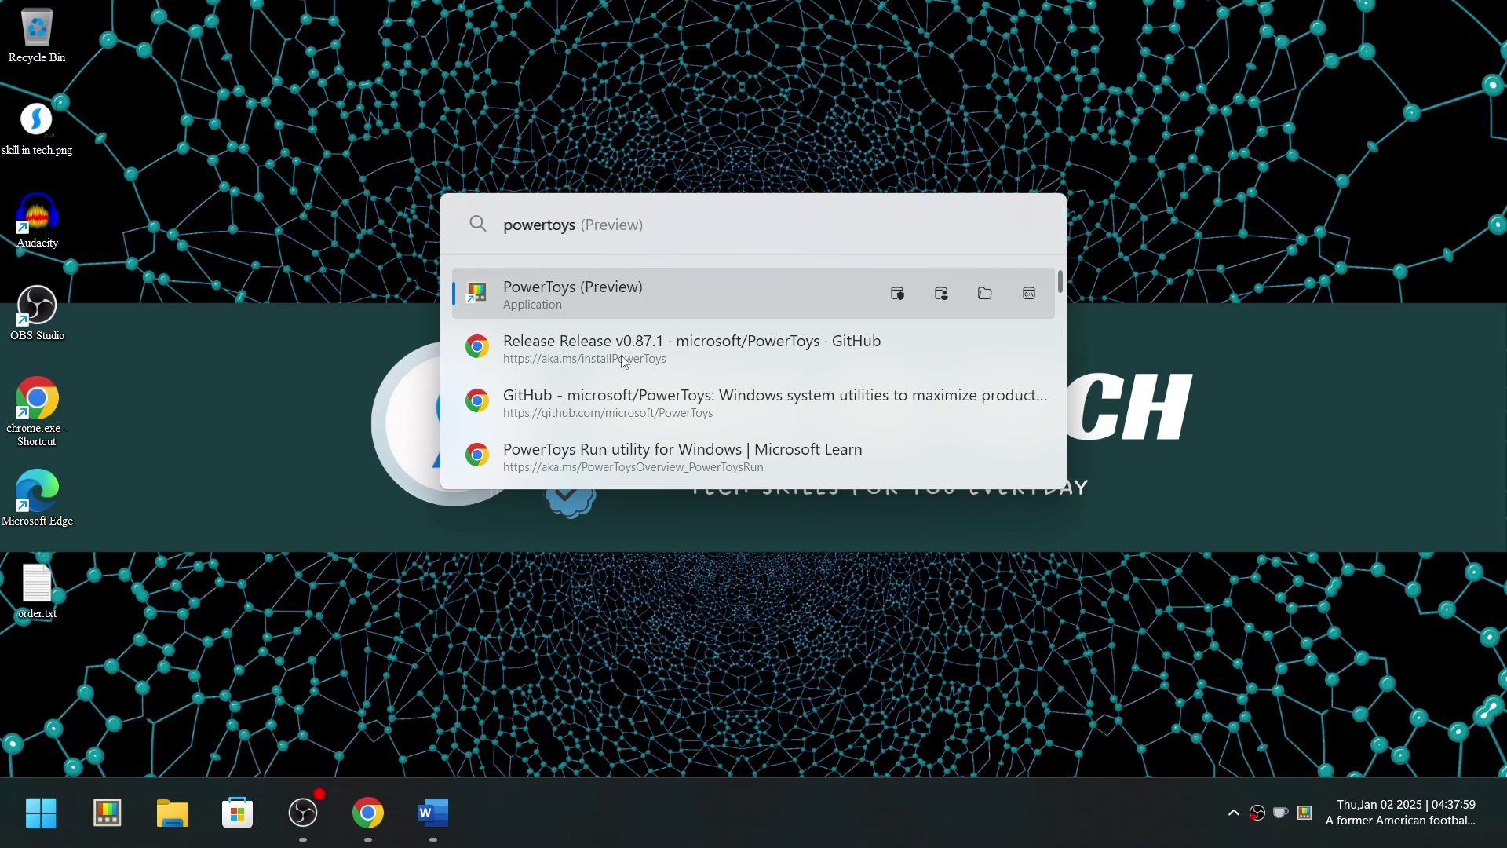
text(ys)
scroll(624, 417, down, 5)
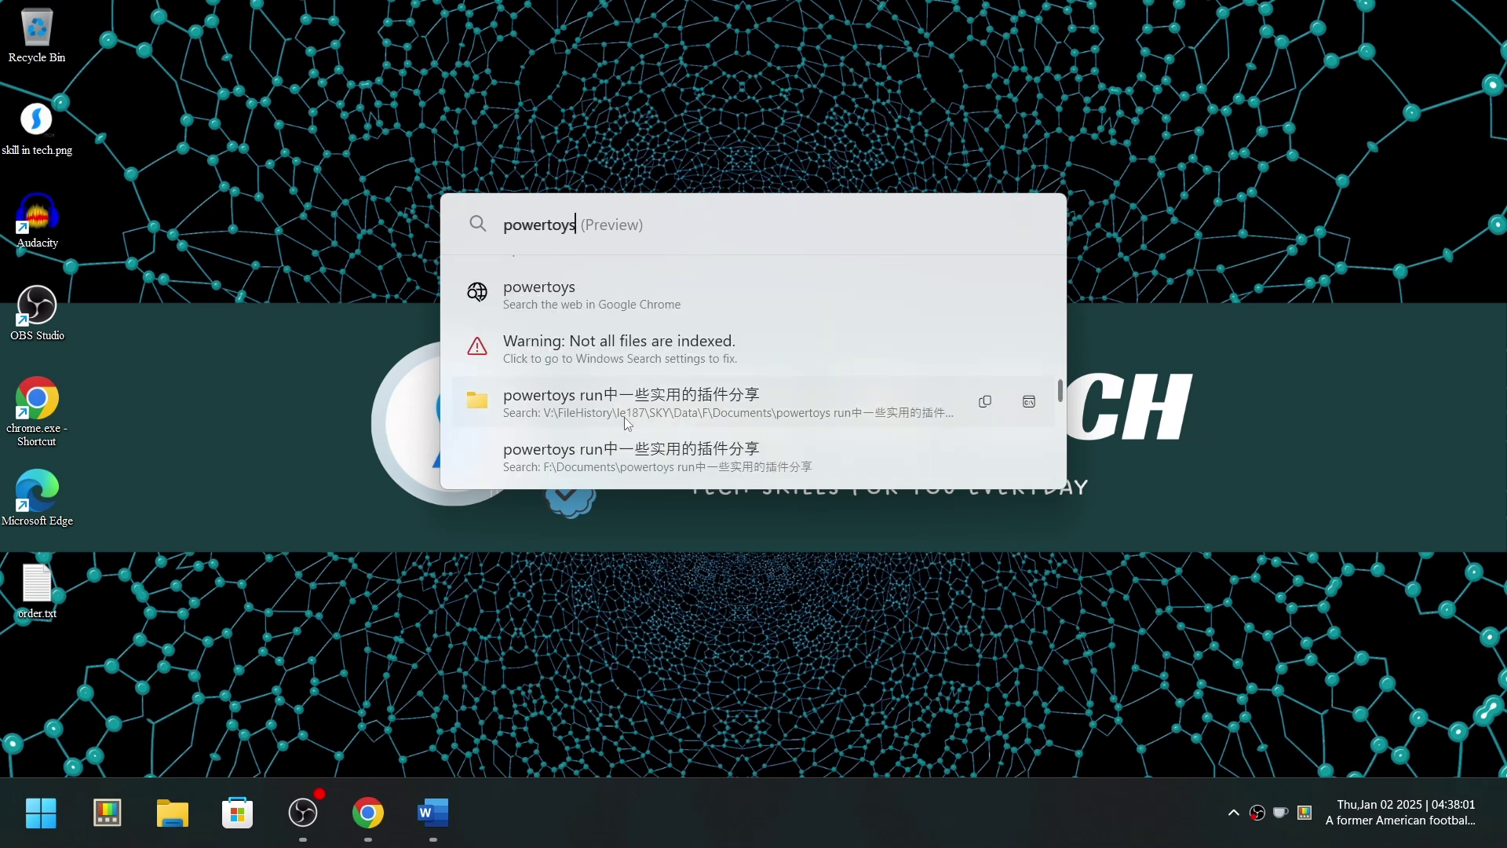
scroll(628, 416, up, 6)
scroll(666, 369, down, 4)
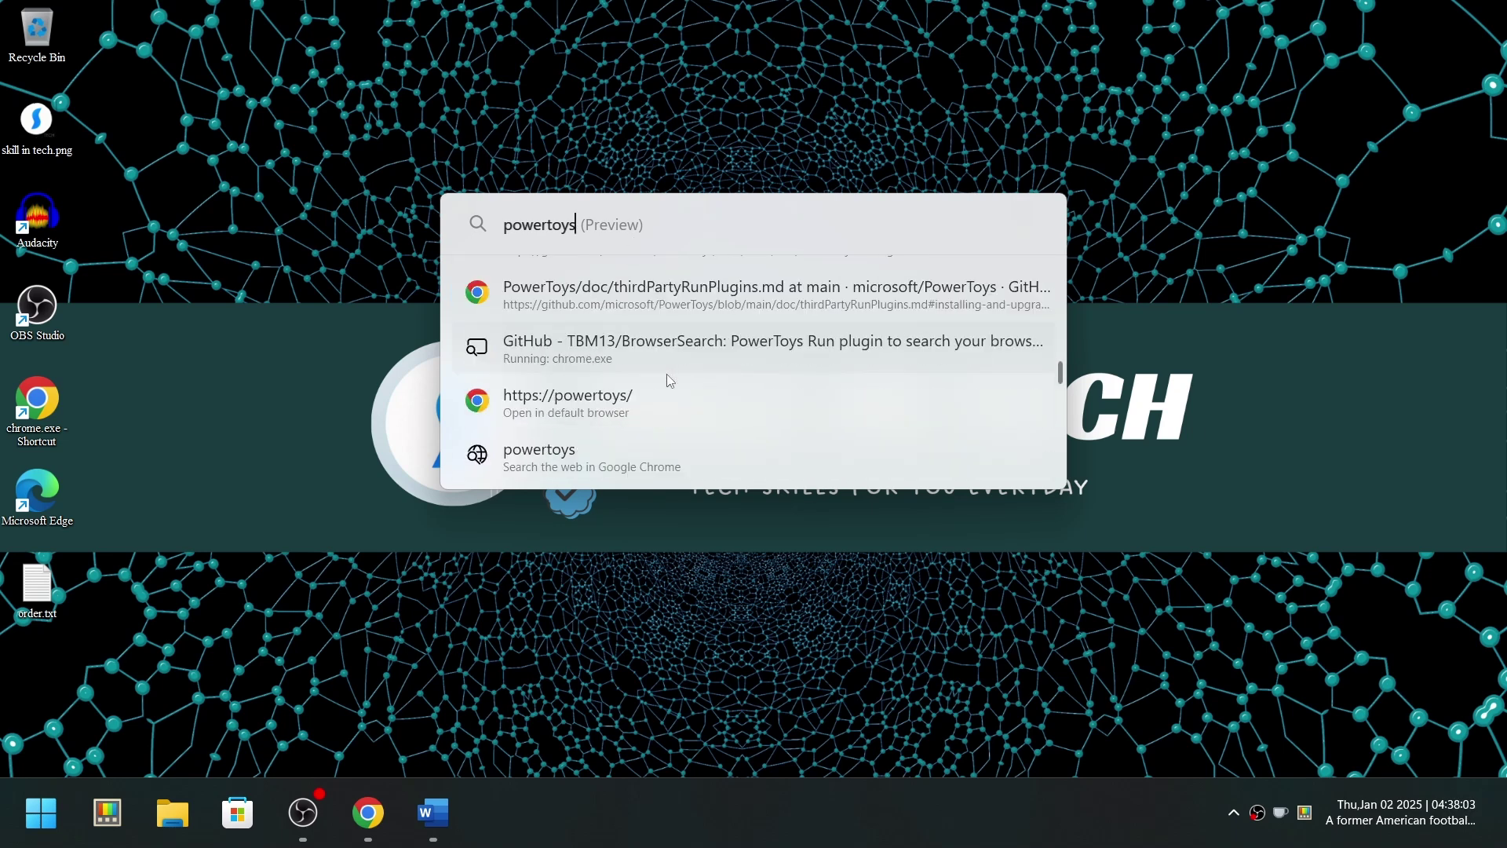
scroll(672, 396, up, 3)
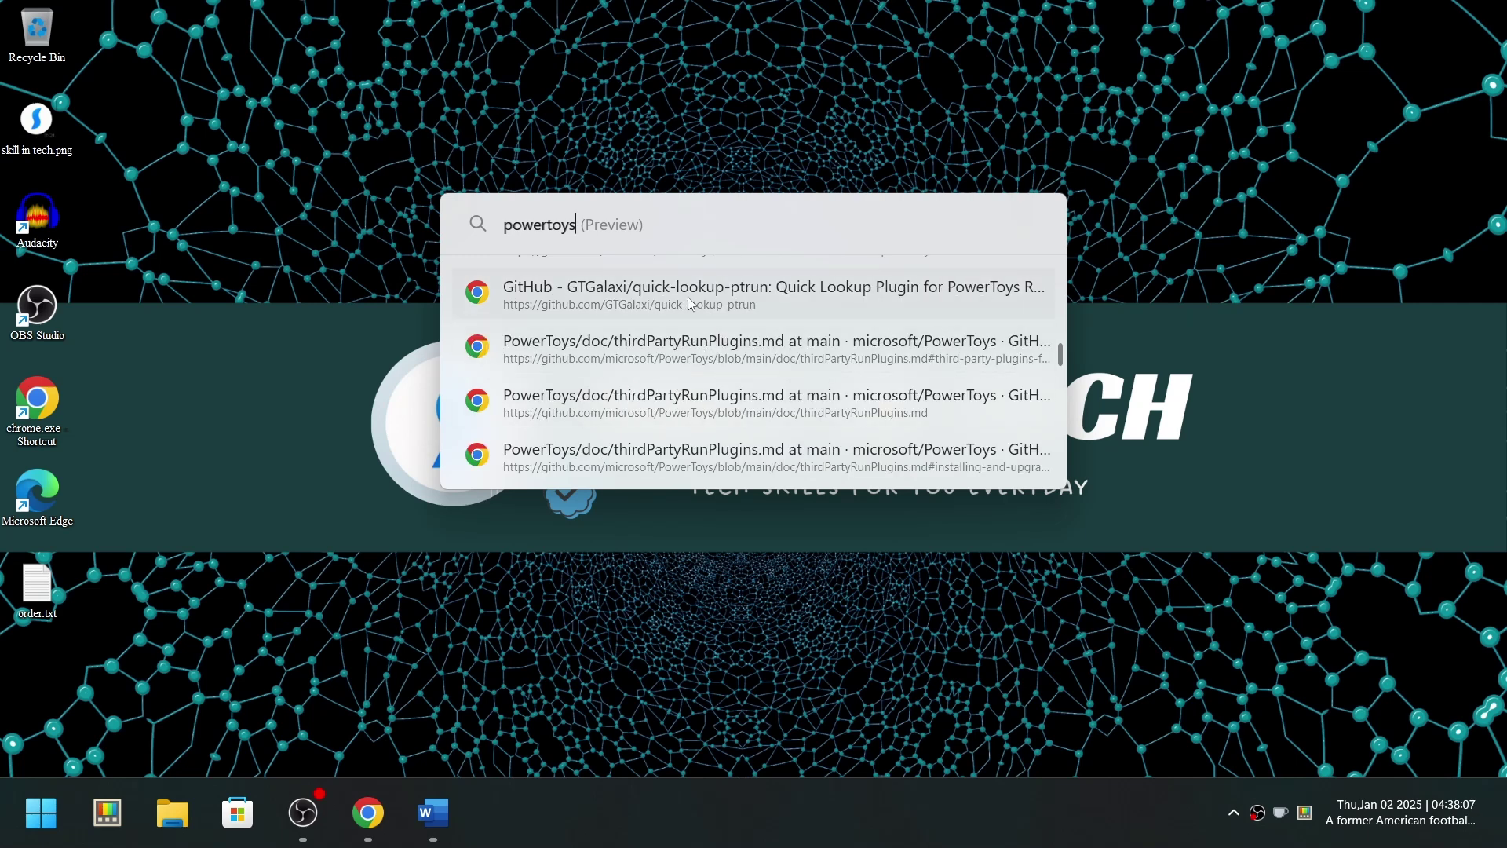
key(Escape)
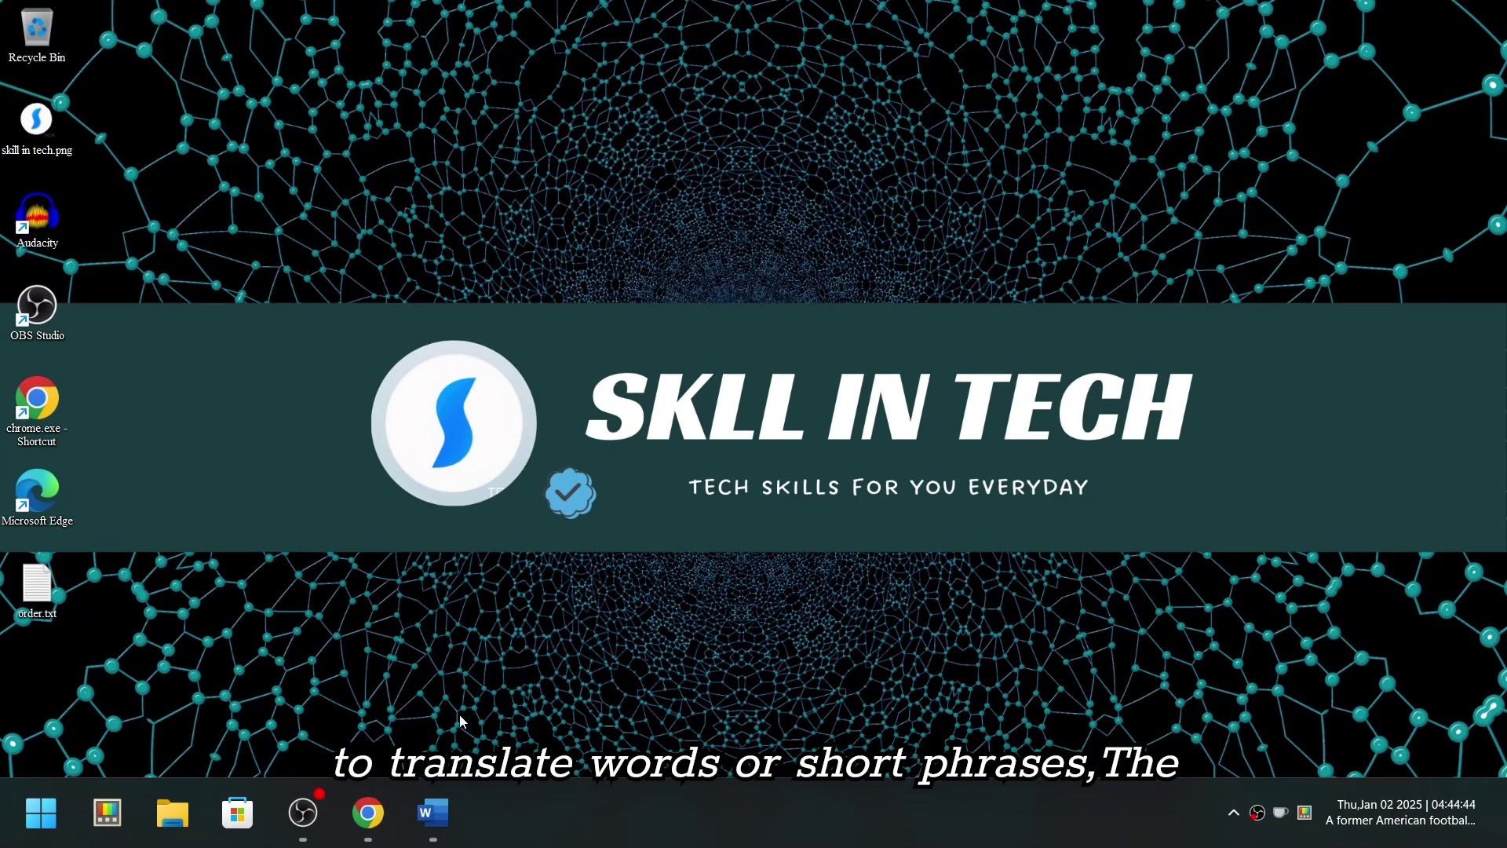
click(368, 813)
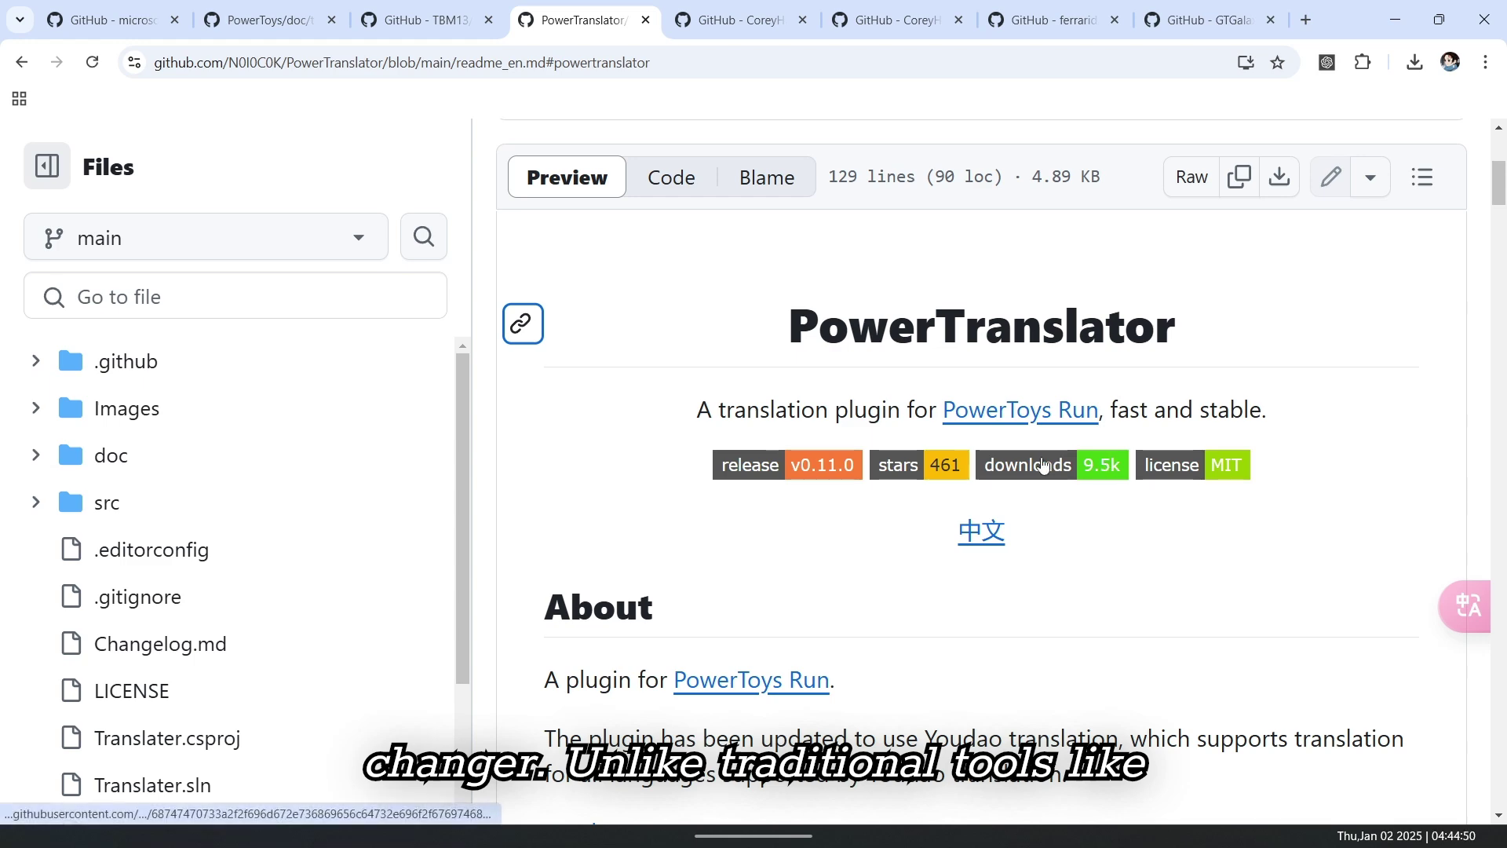
scroll(830, 464, down, 10)
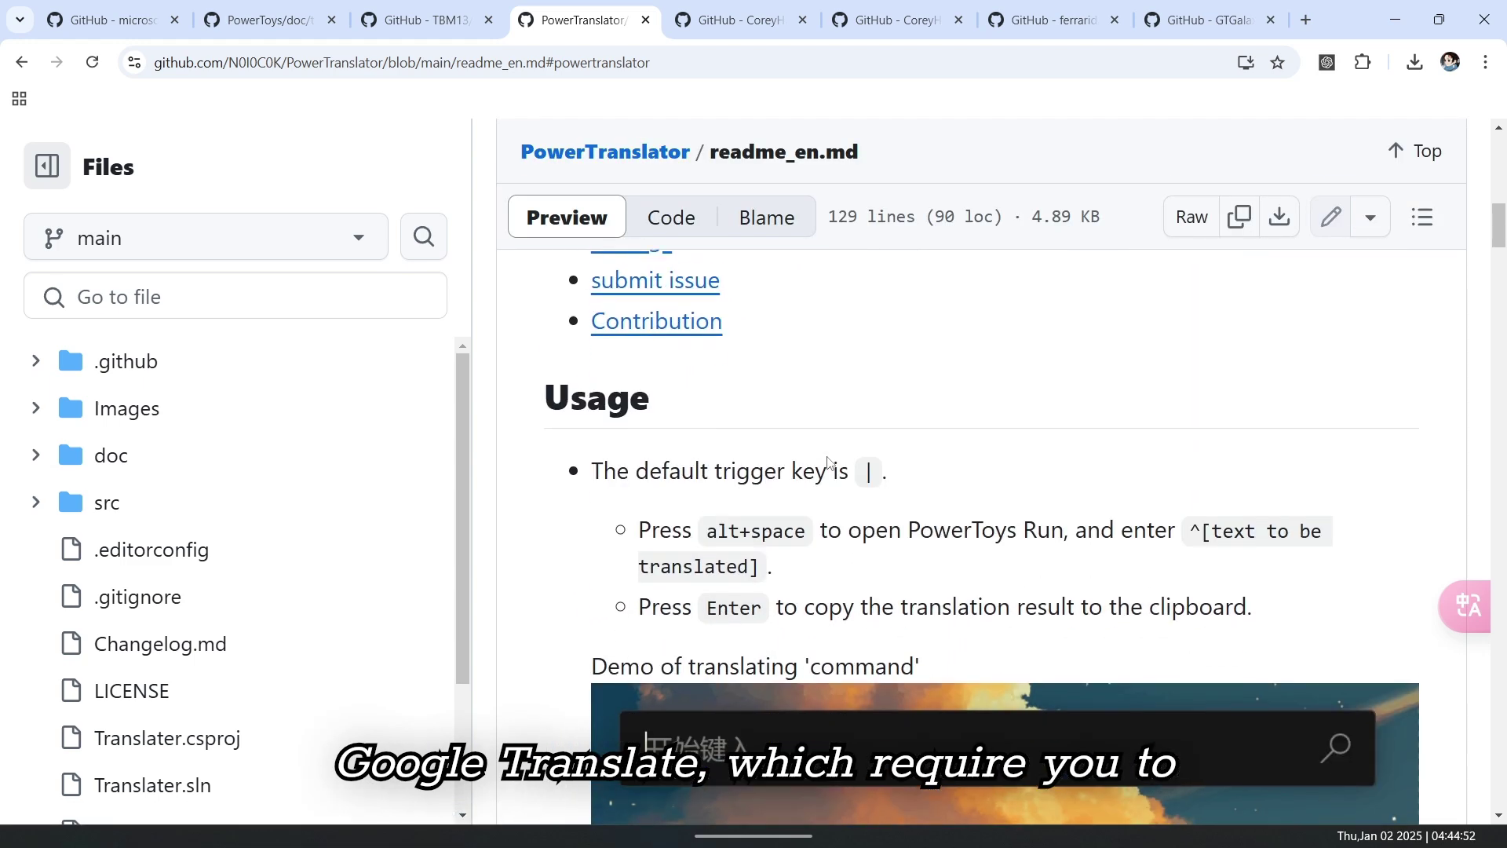
scroll(830, 464, down, 3)
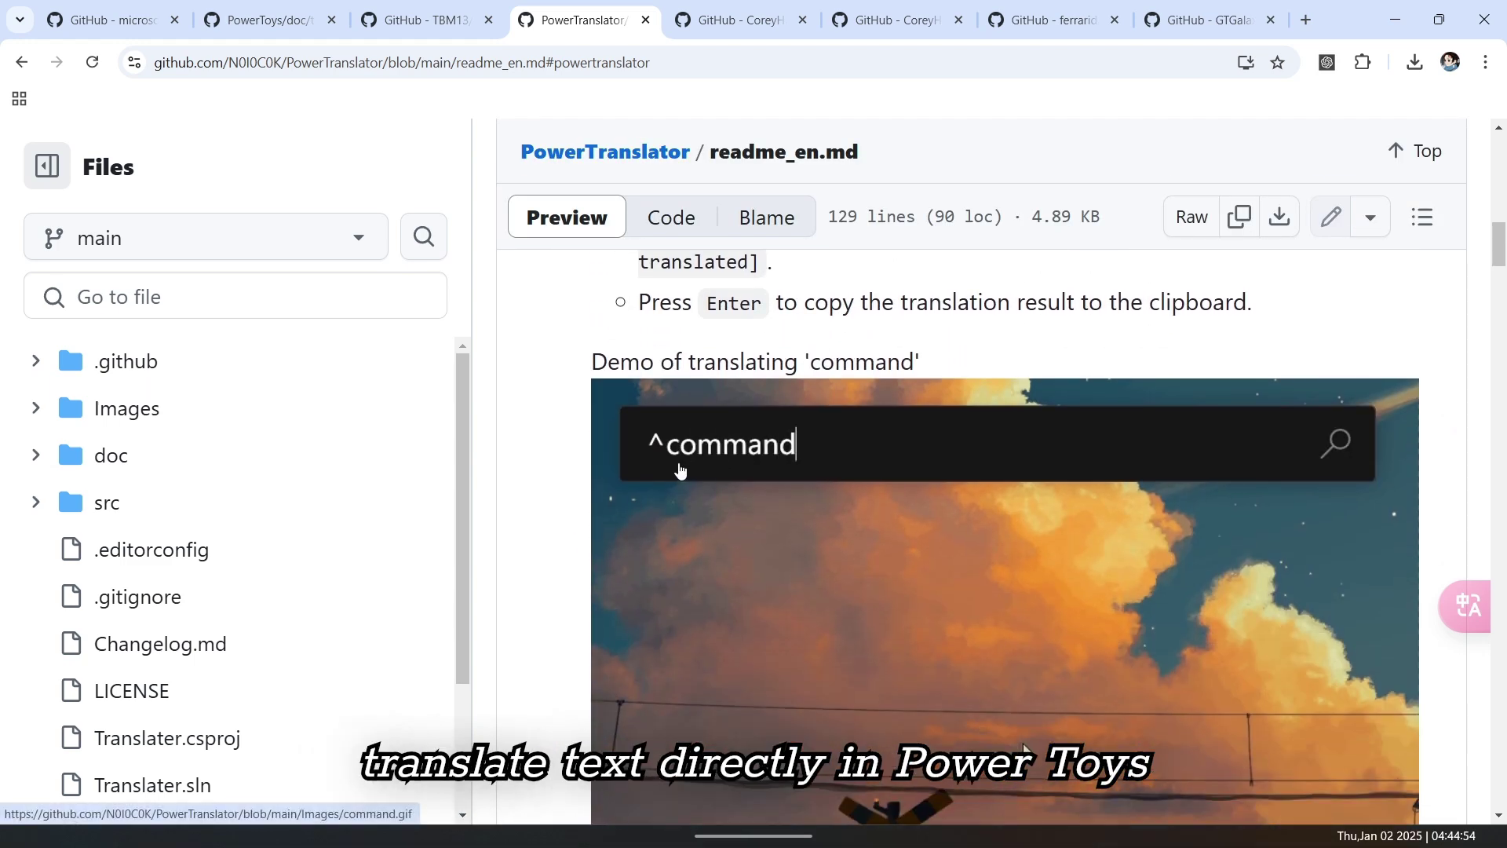
scroll(680, 469, down, 1)
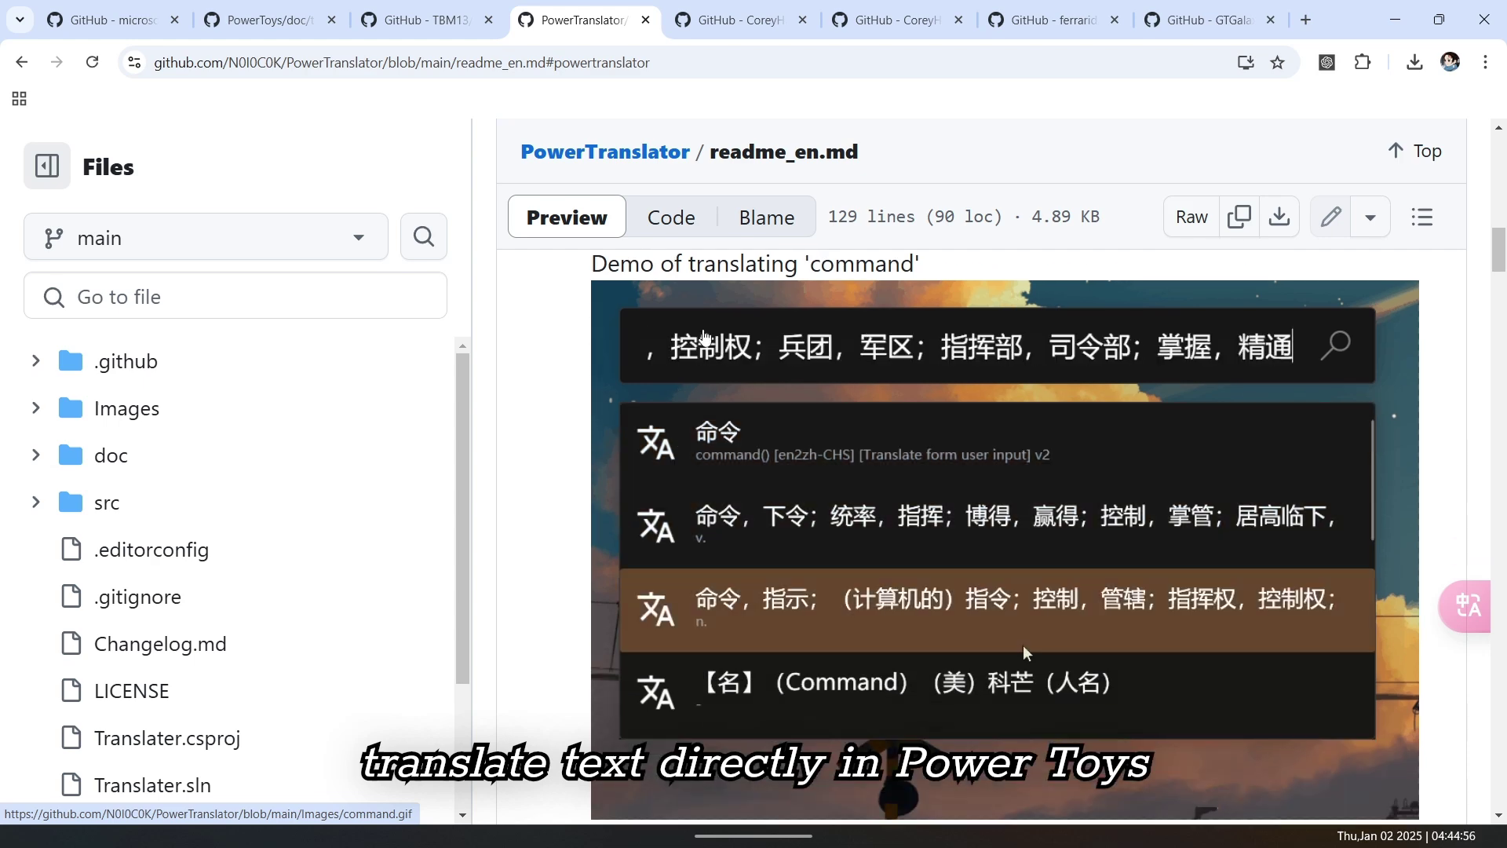
scroll(837, 421, up, 1)
scroll(836, 421, up, 12)
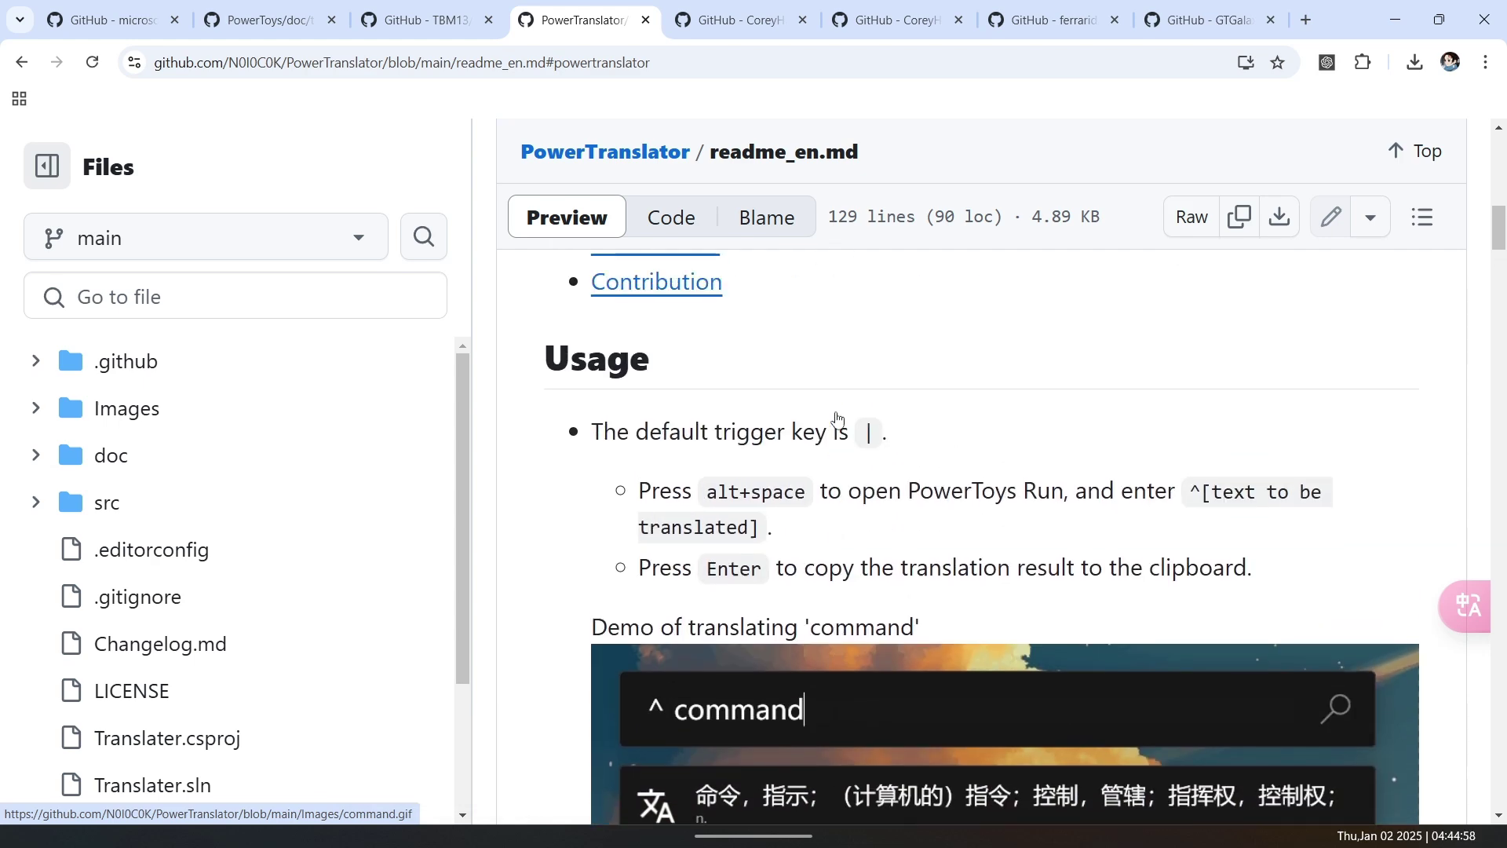
scroll(838, 419, down, 1)
scroll(837, 420, down, 1)
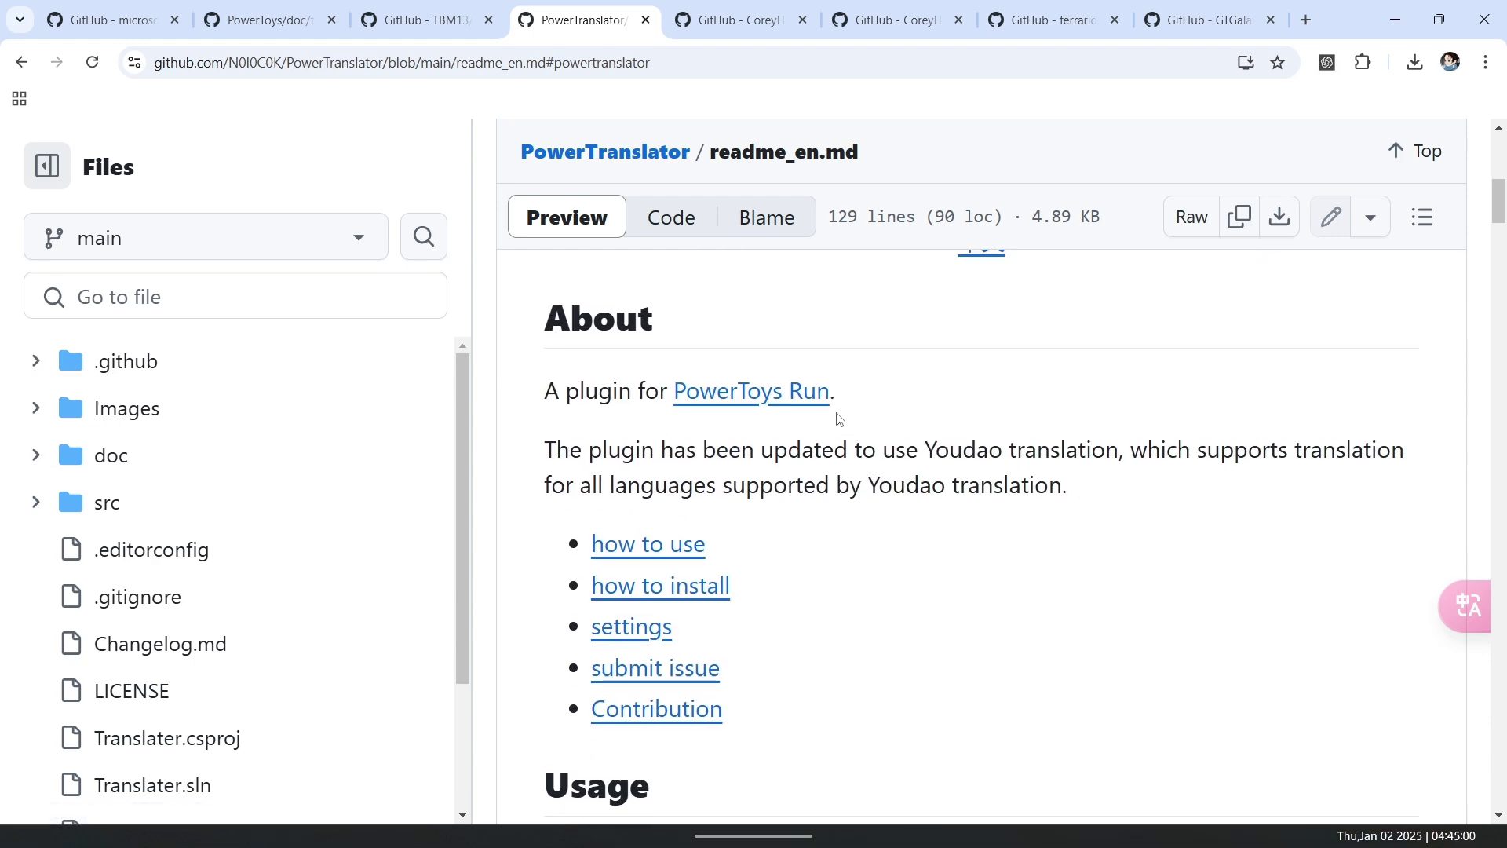
scroll(836, 419, up, 1)
Step: Open PowerToys Run over the desktop and enter 'what is the weather today' for translation
click(1396, 19)
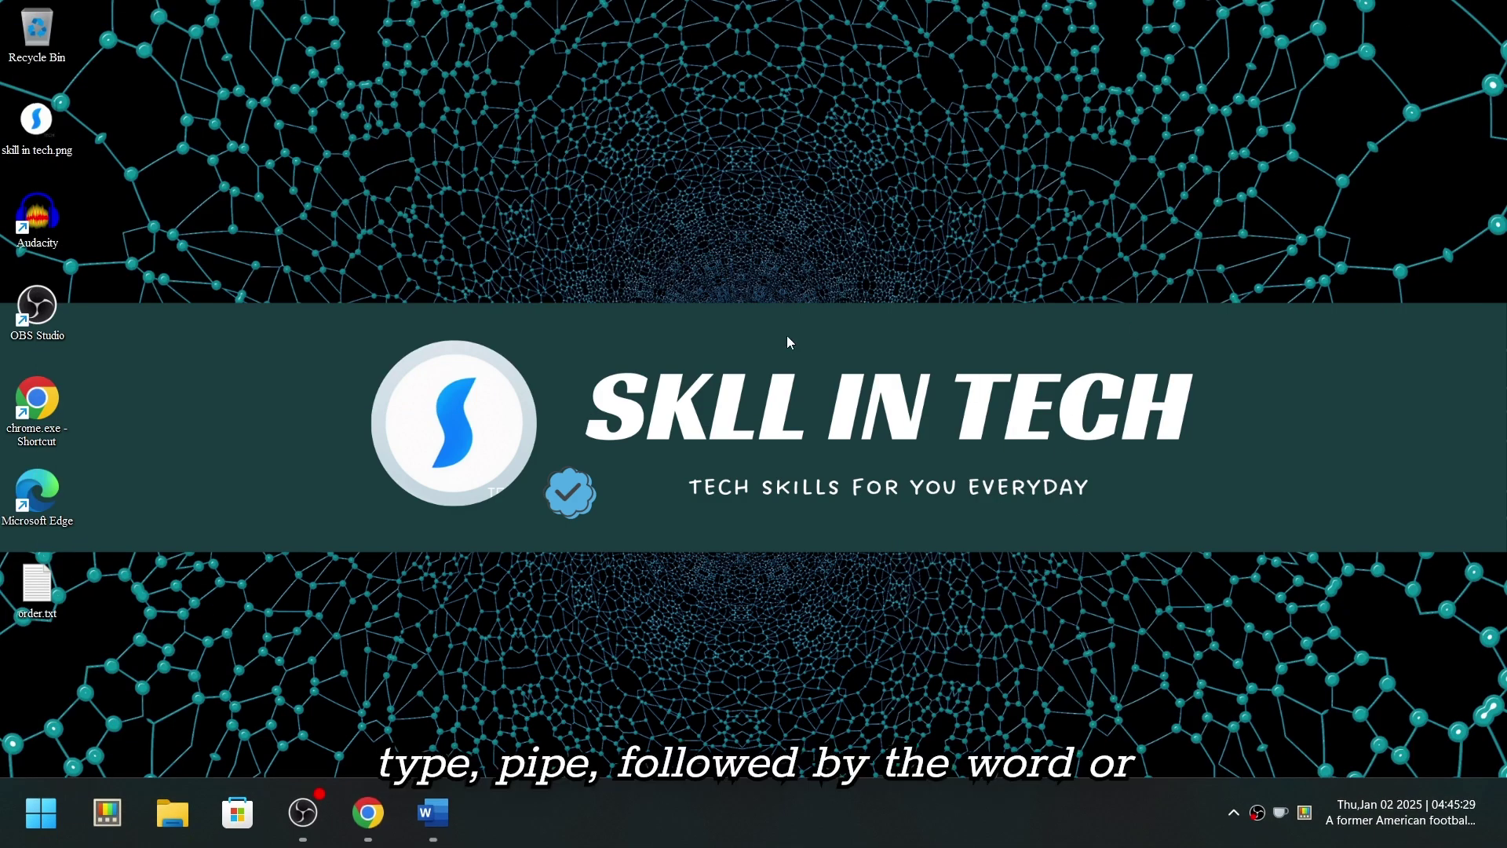
key(alt+space)
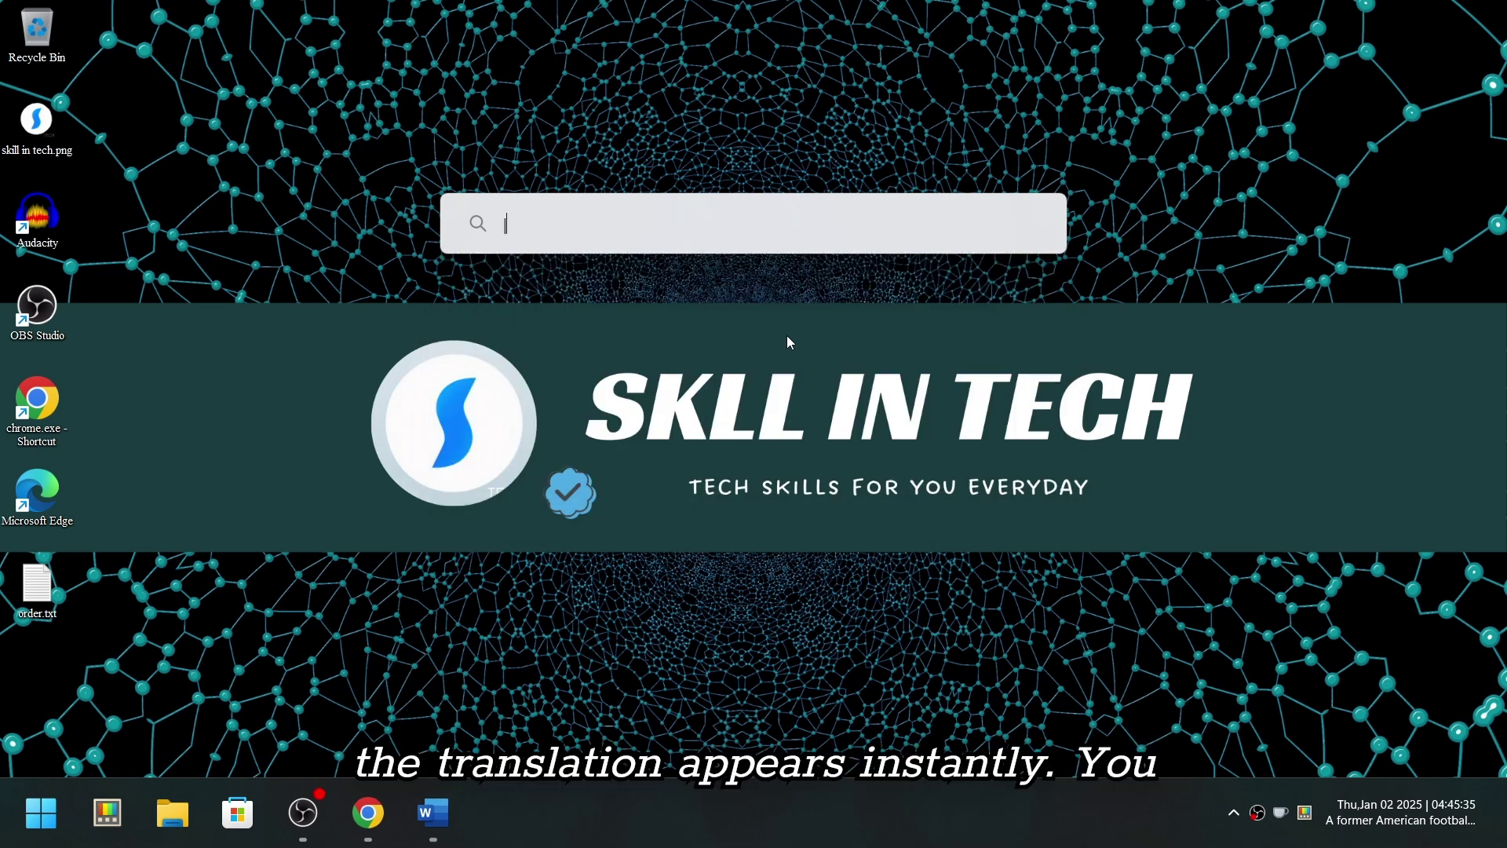
text(what)
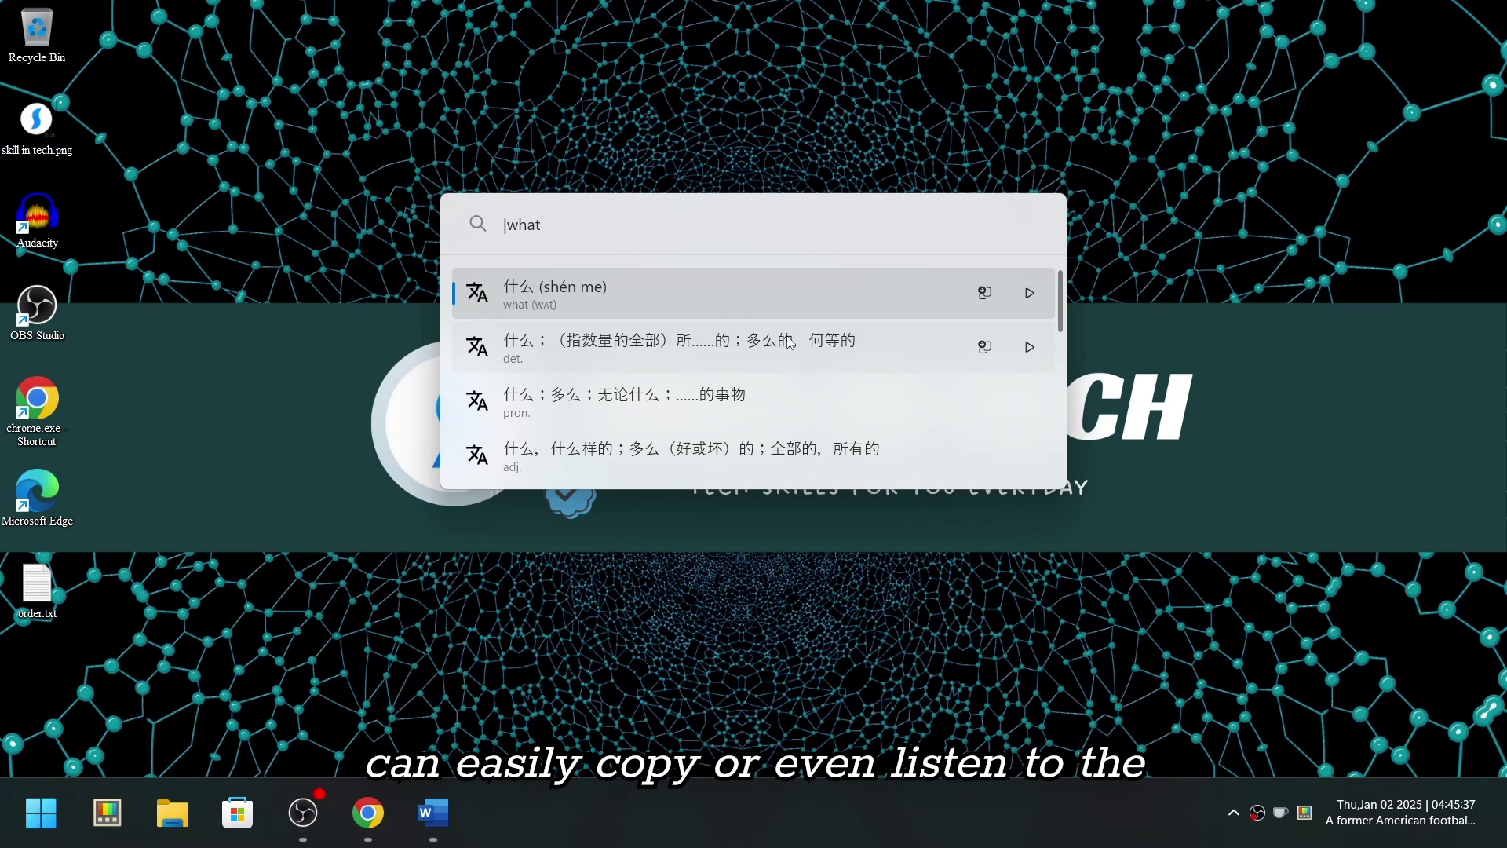
text( is th)
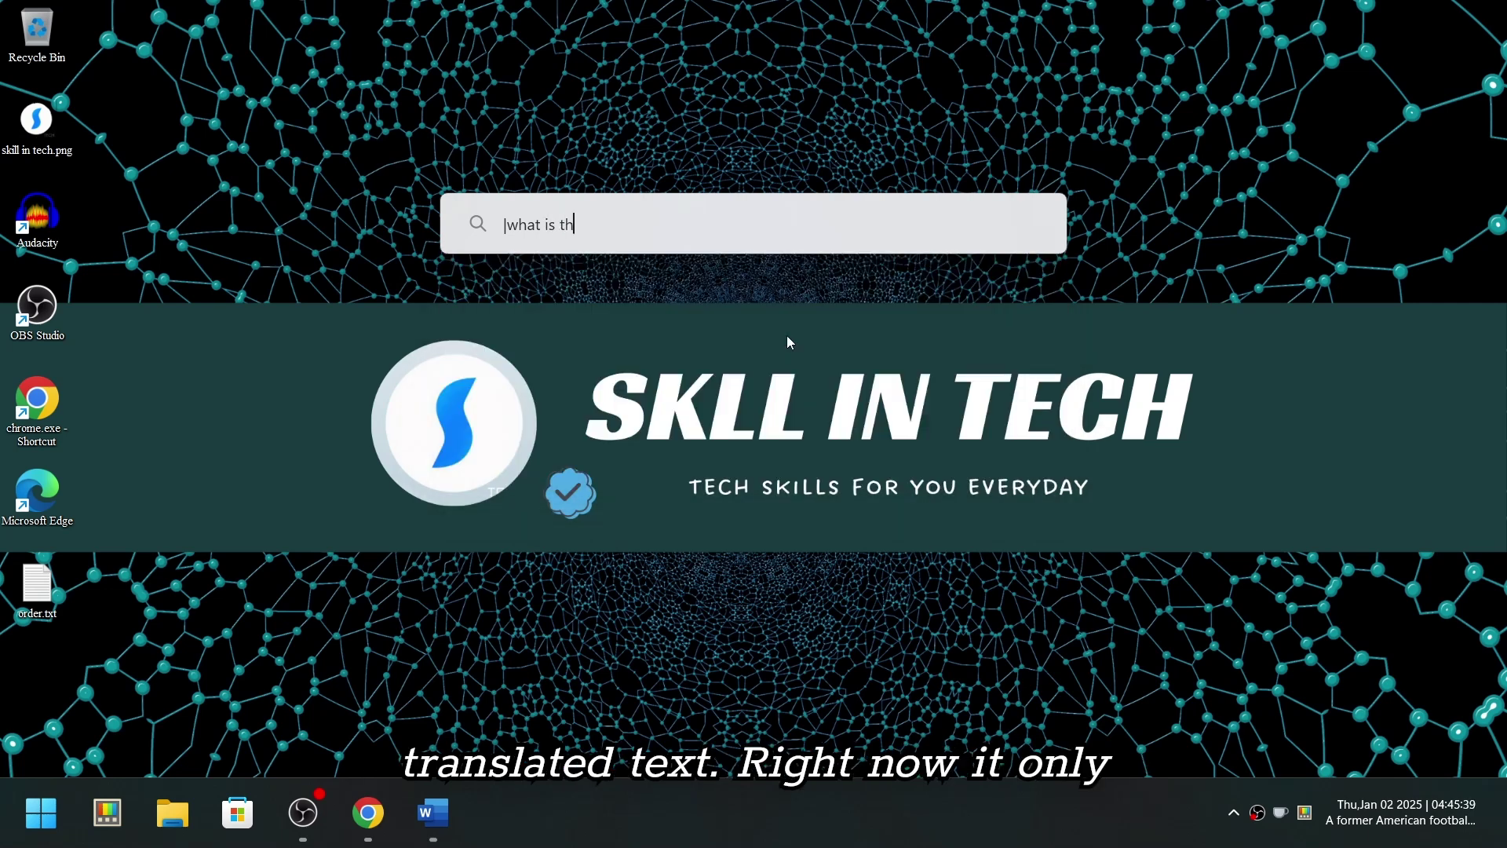
text(e weather)
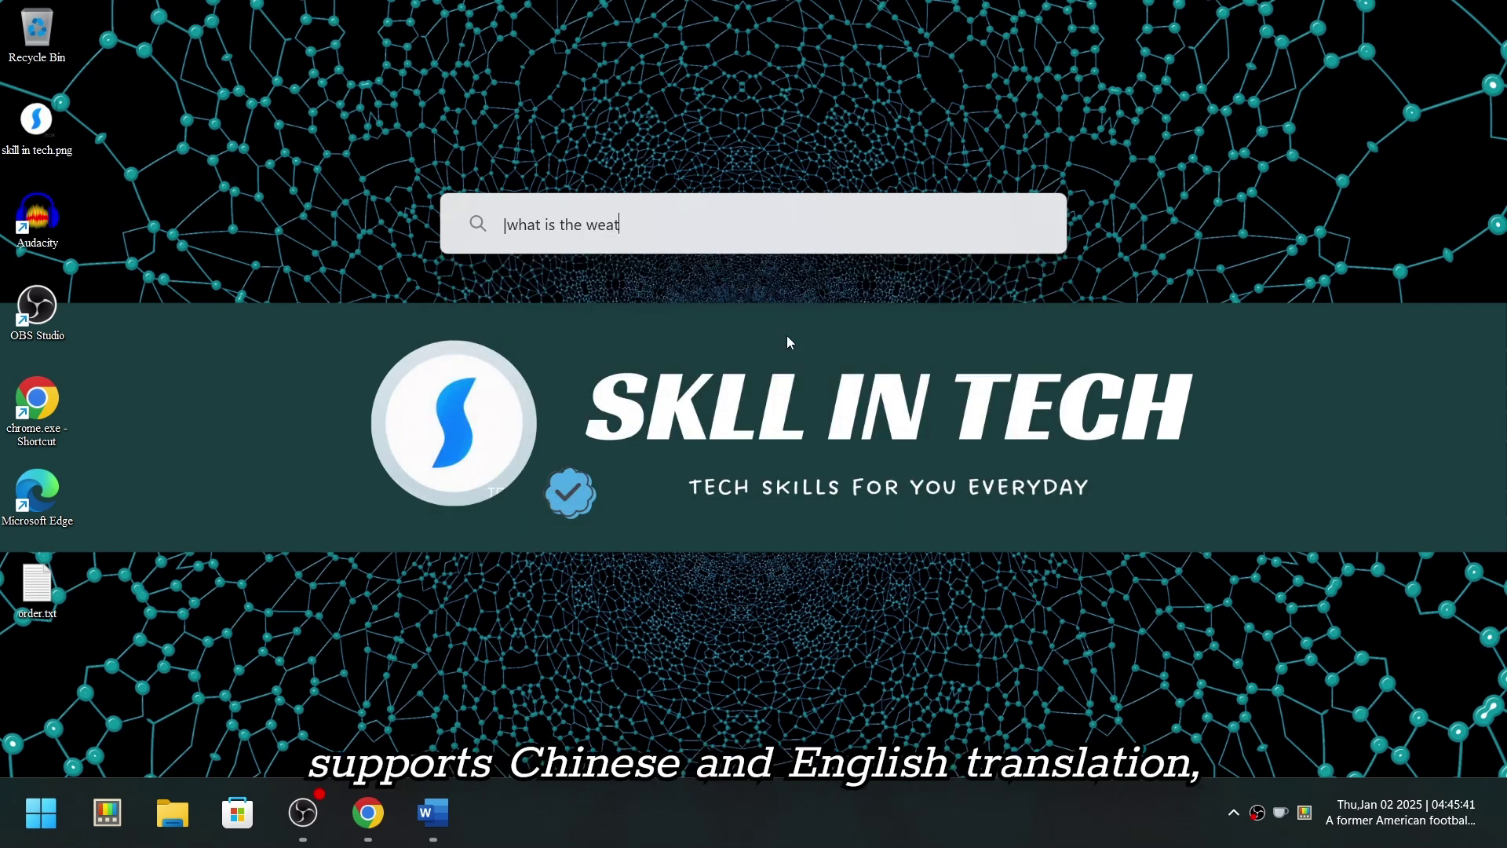
text( today)
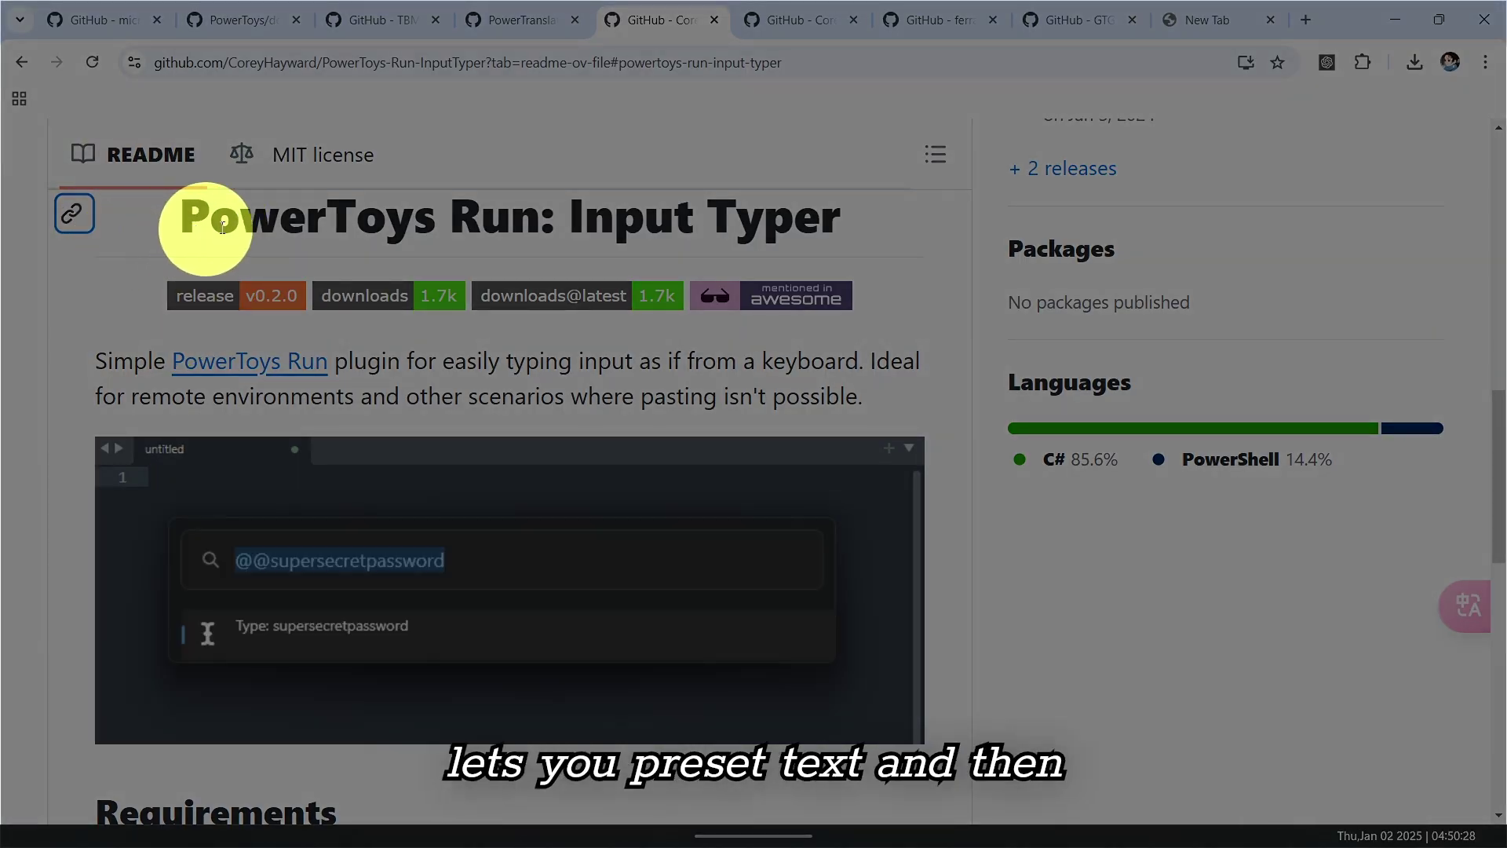
scroll(878, 327, down, 4)
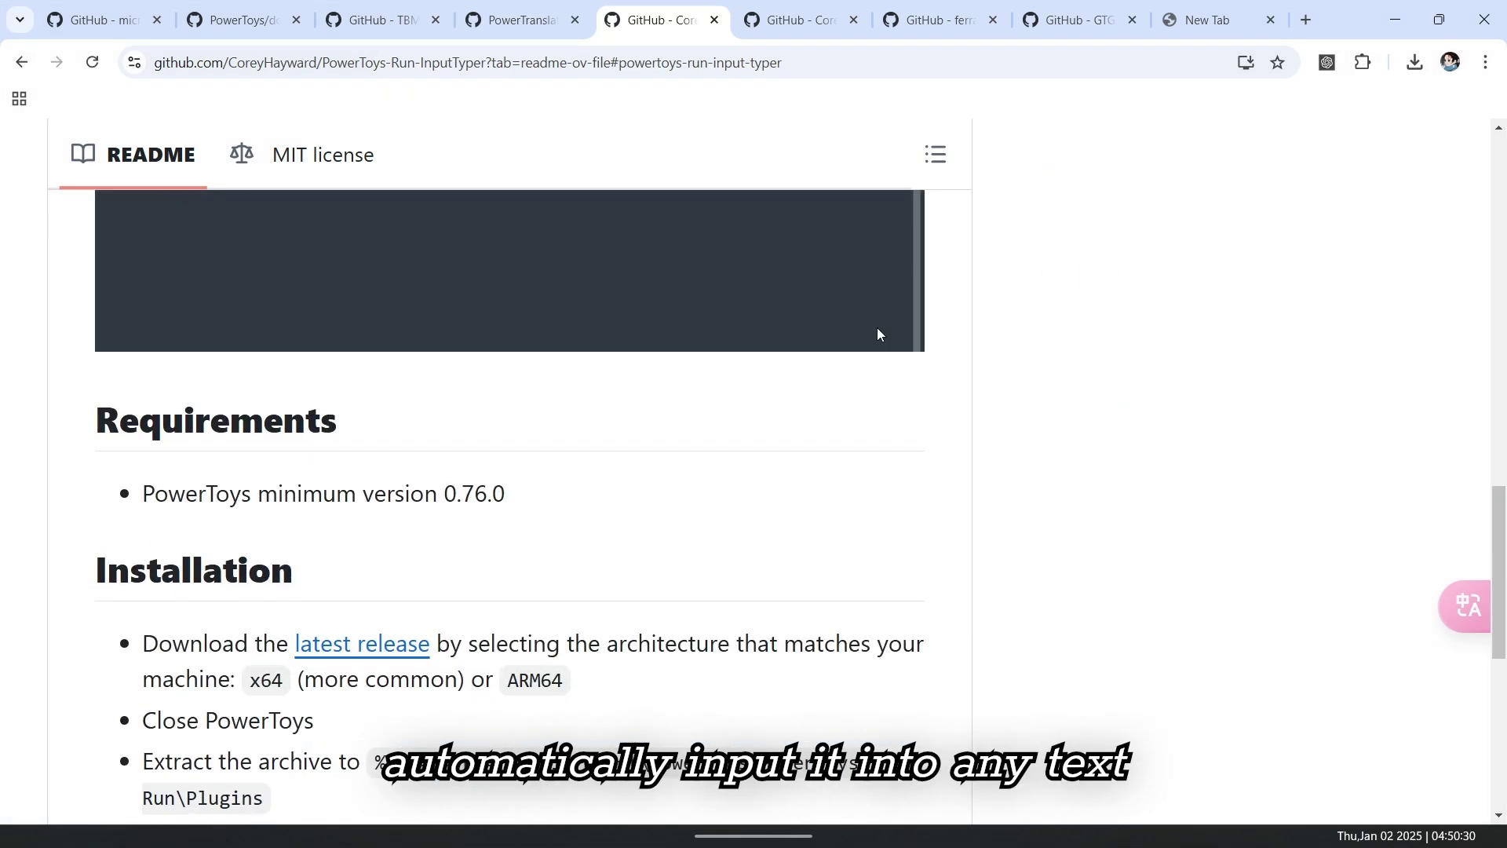
scroll(878, 327, up, 3)
scroll(878, 334, down, 8)
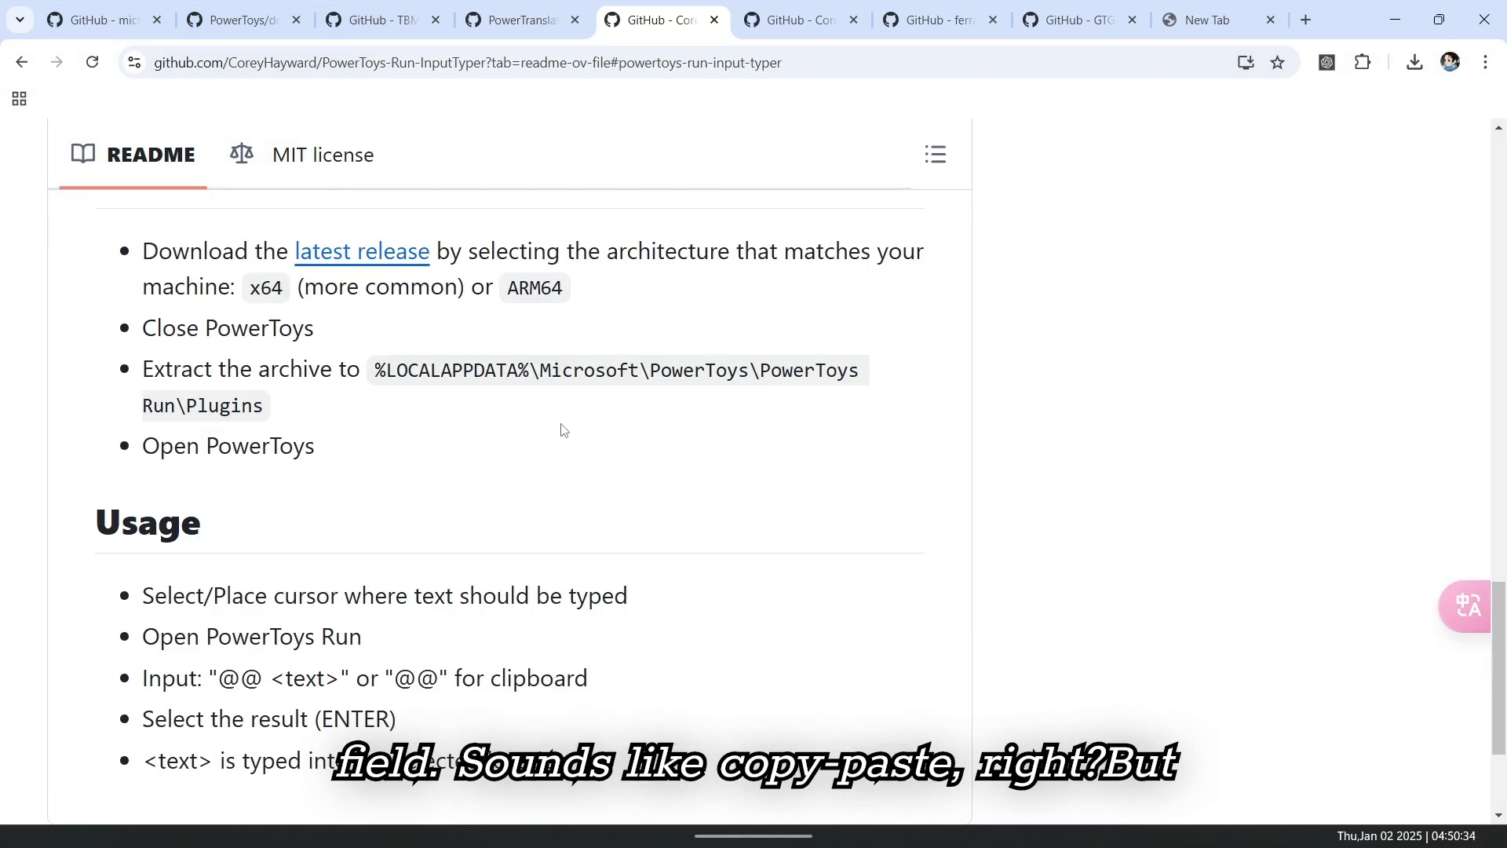
scroll(360, 509, down, 3)
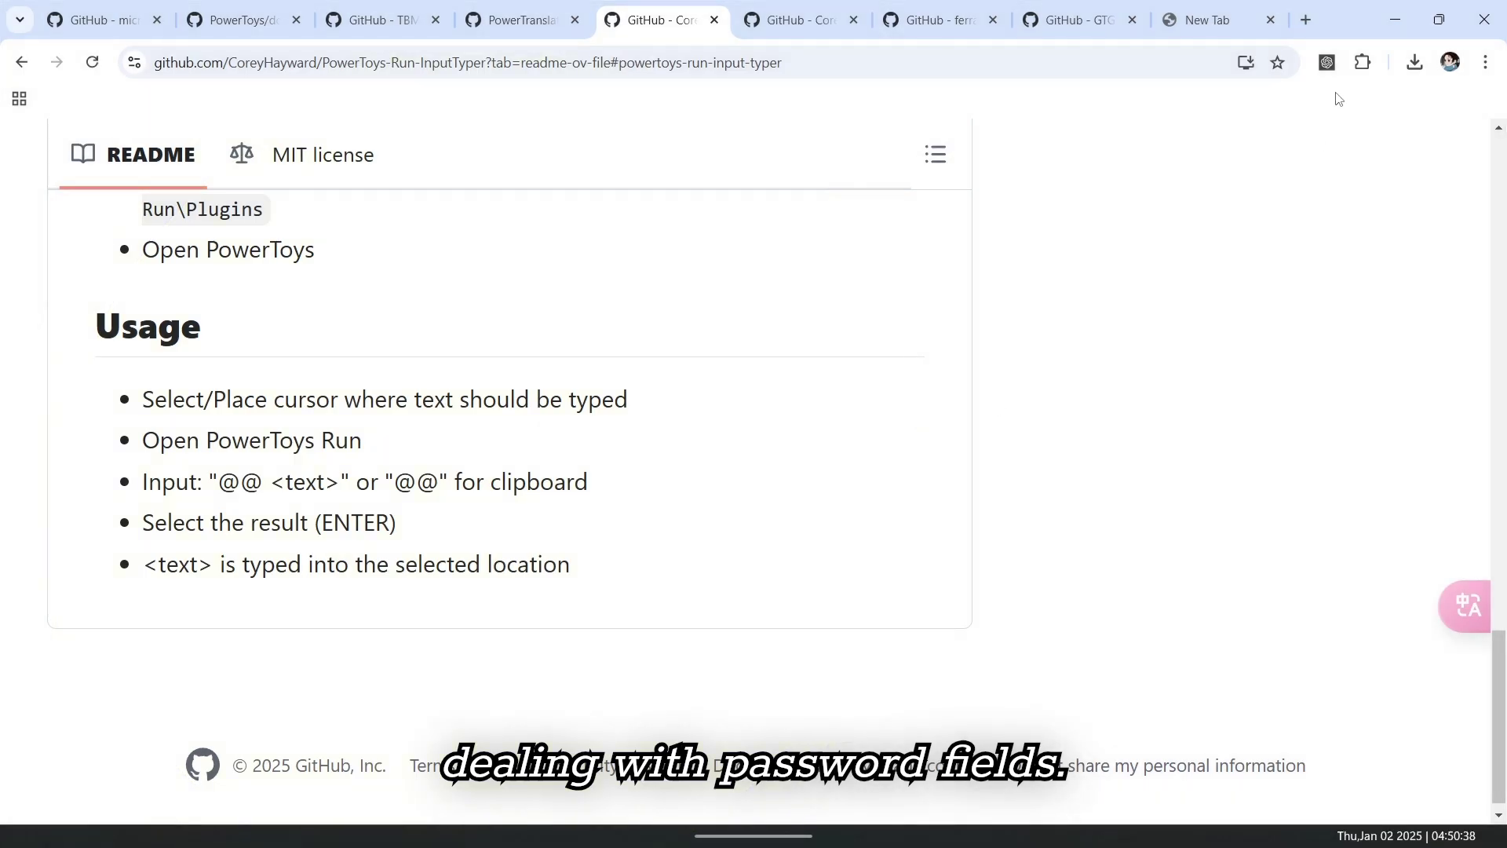
Step: Open a new PowerShell terminal window from the Win+X menu and position it
click(1394, 19)
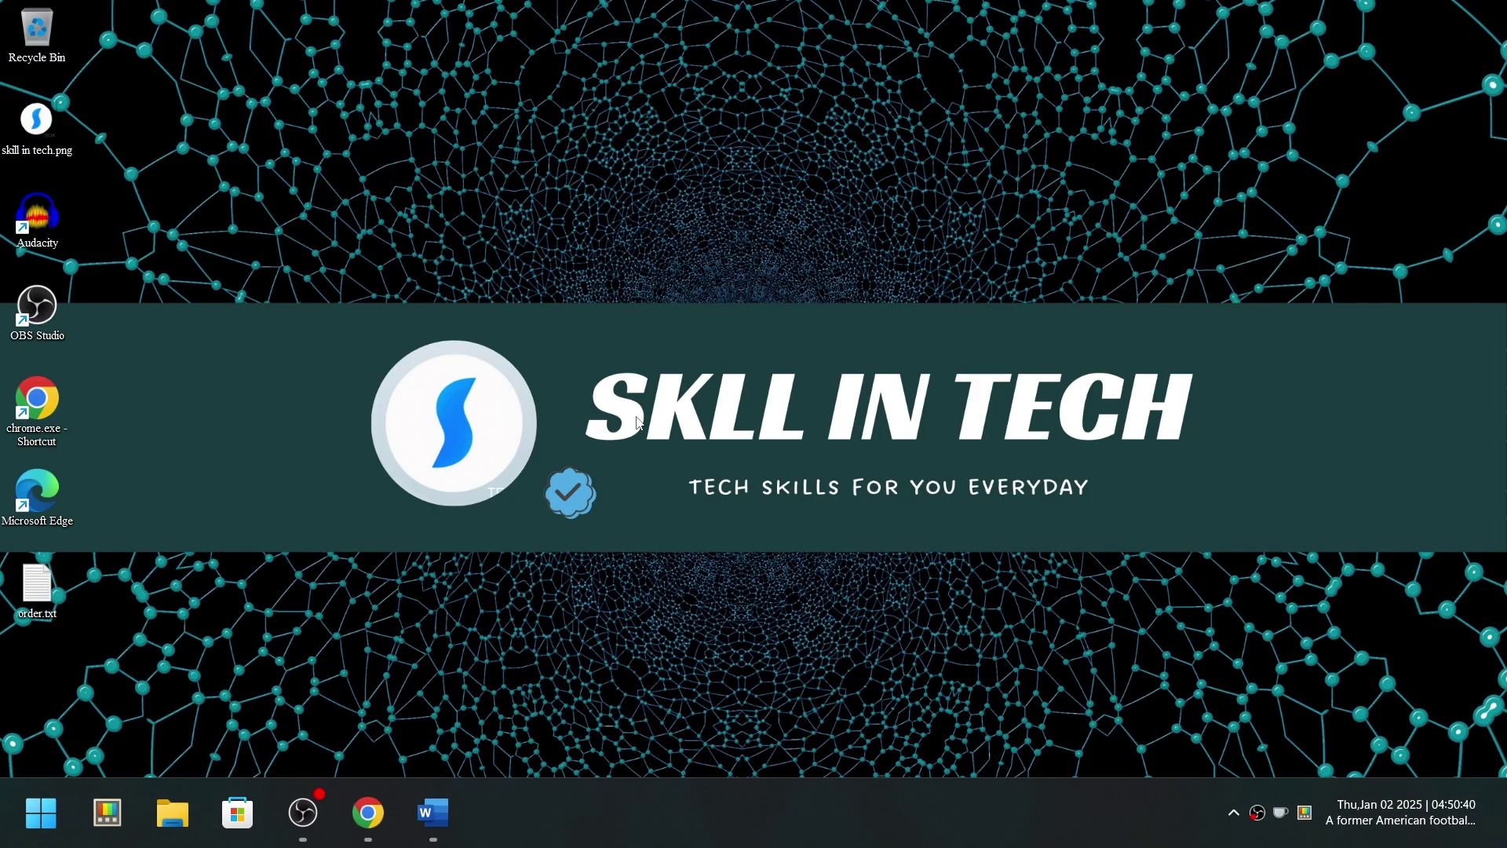
key(super+x)
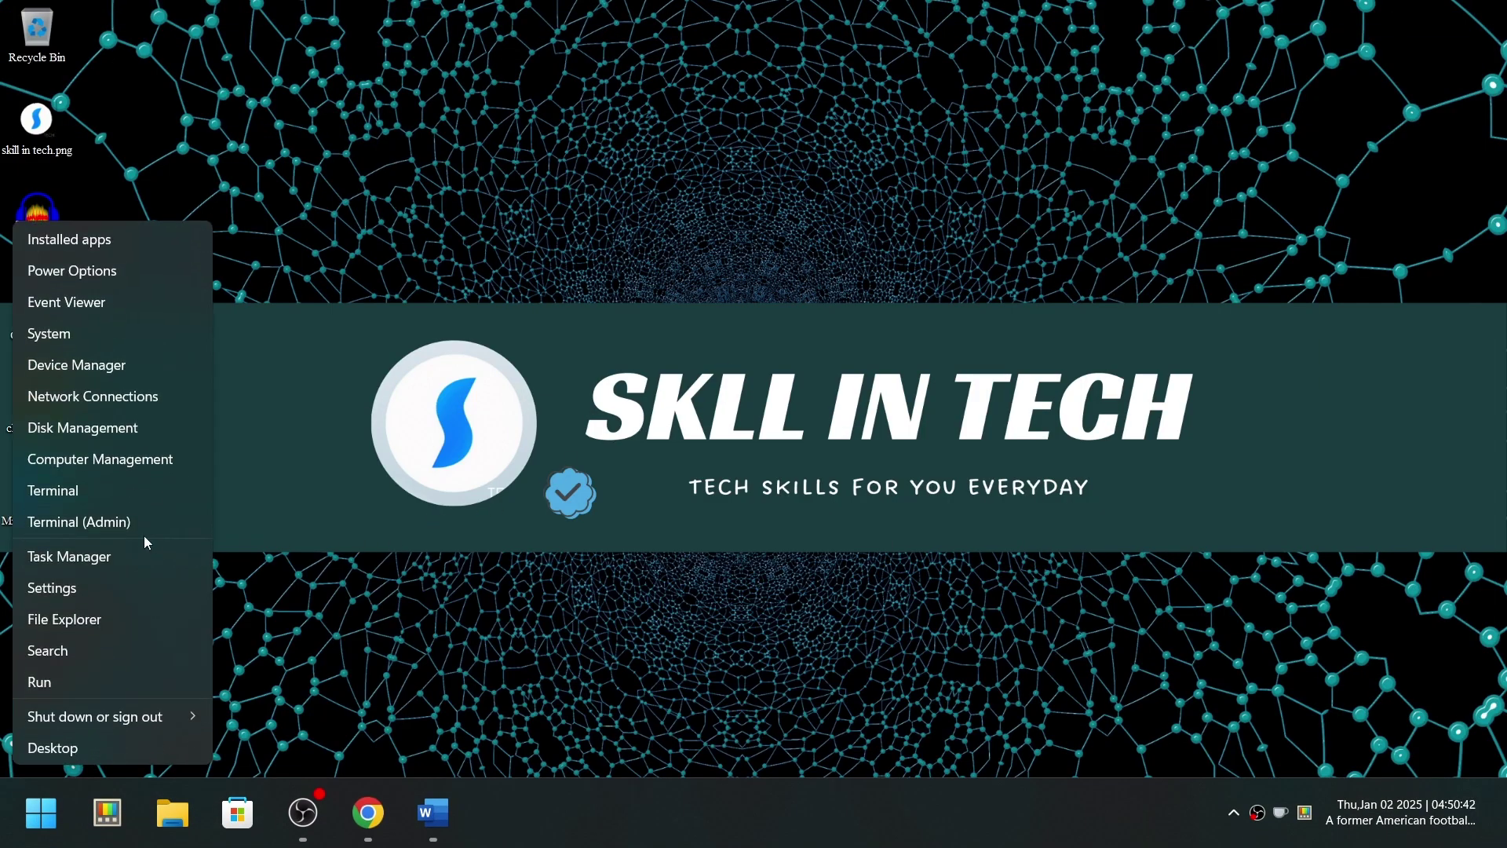
click(153, 493)
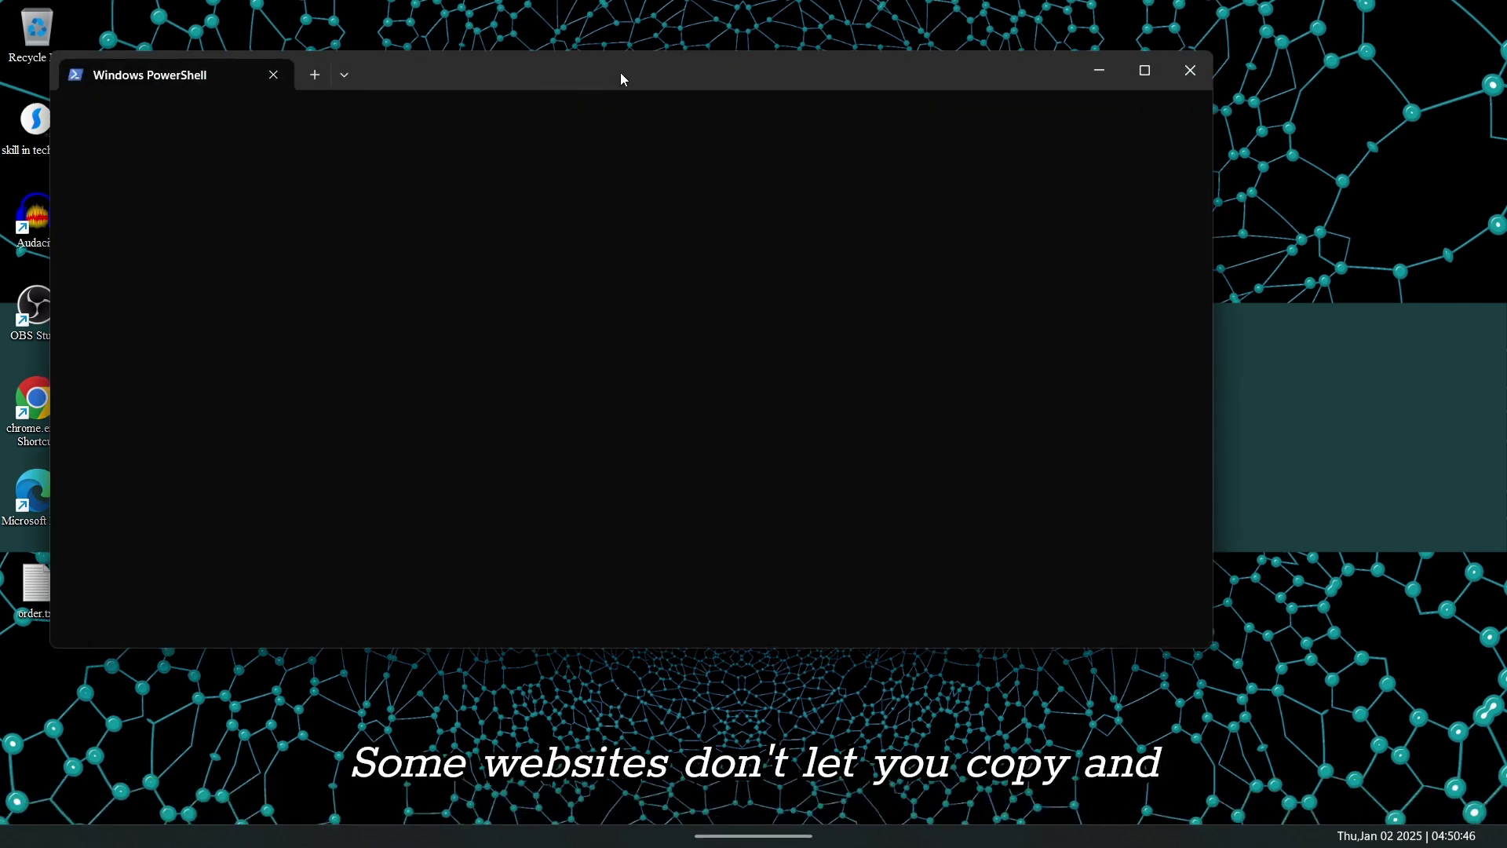
drag(619, 74, 768, 102)
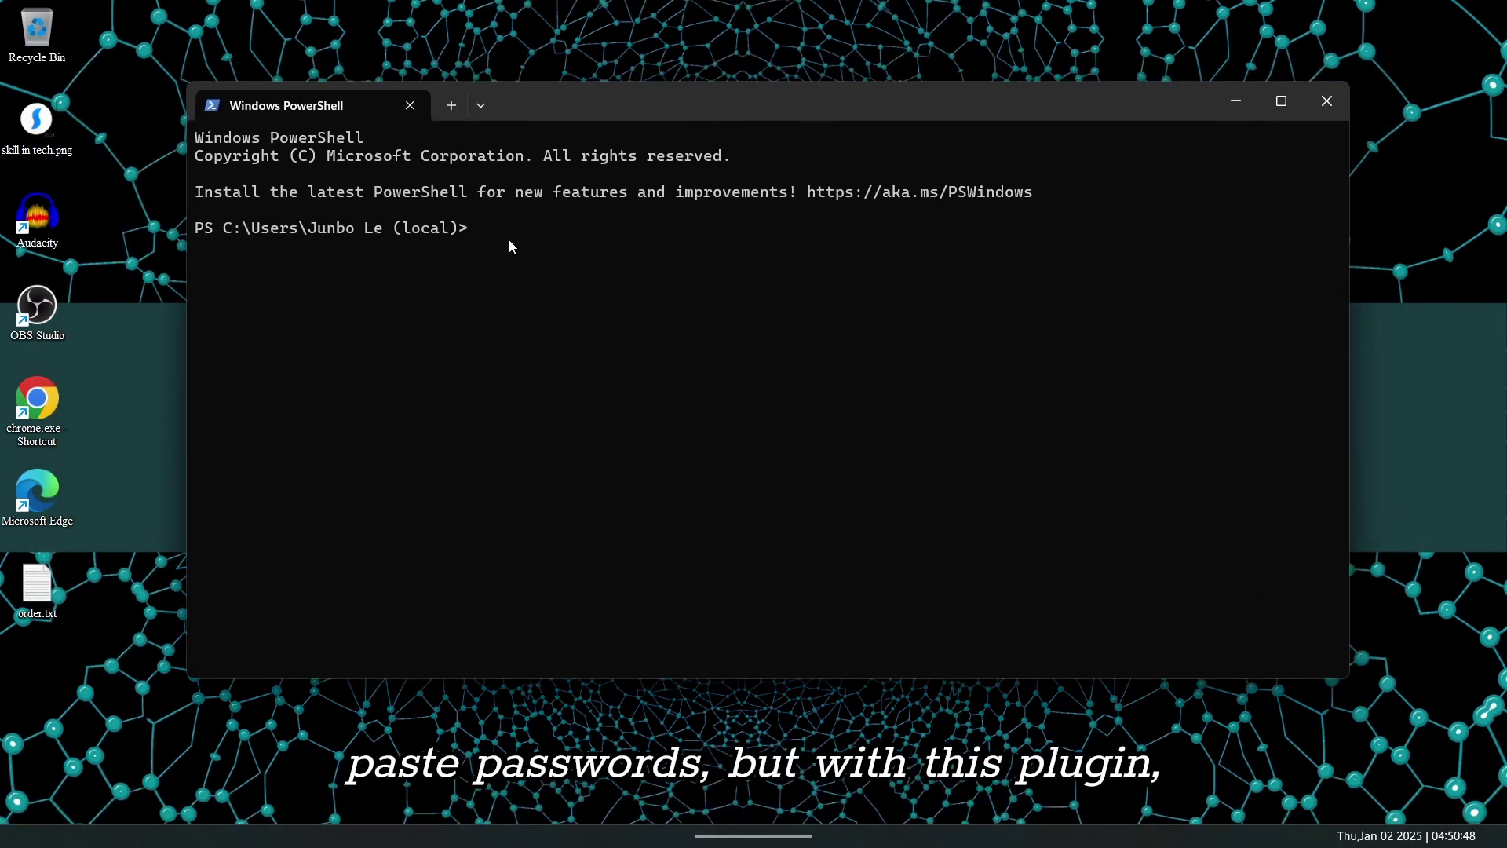
Step: Use Input Typer's @@ trigger with the first clipboard entry to type it into PowerShell
key(alt+space)
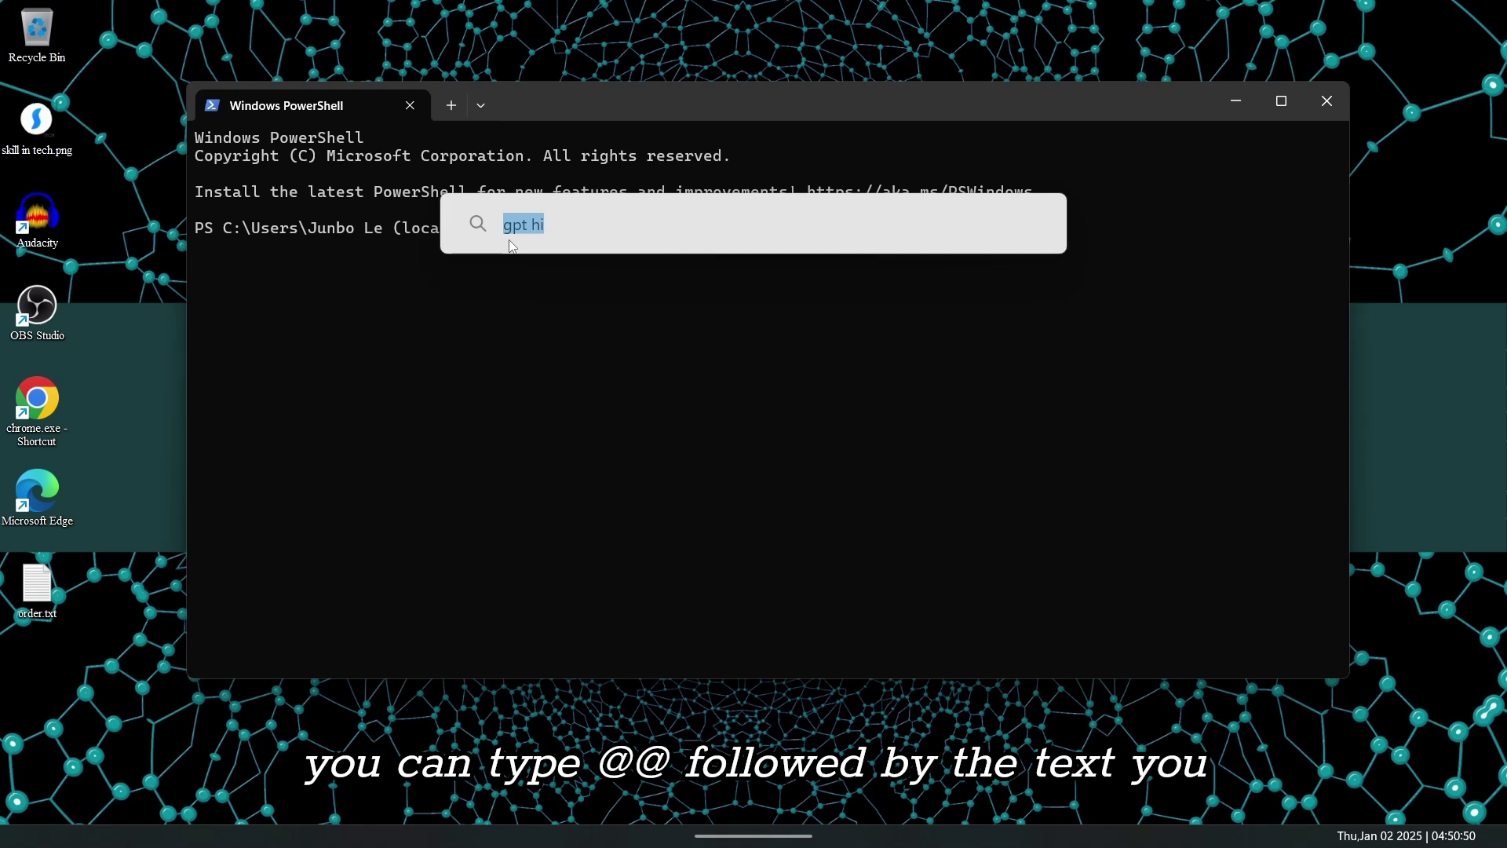
key(BackSpace)
text(@@)
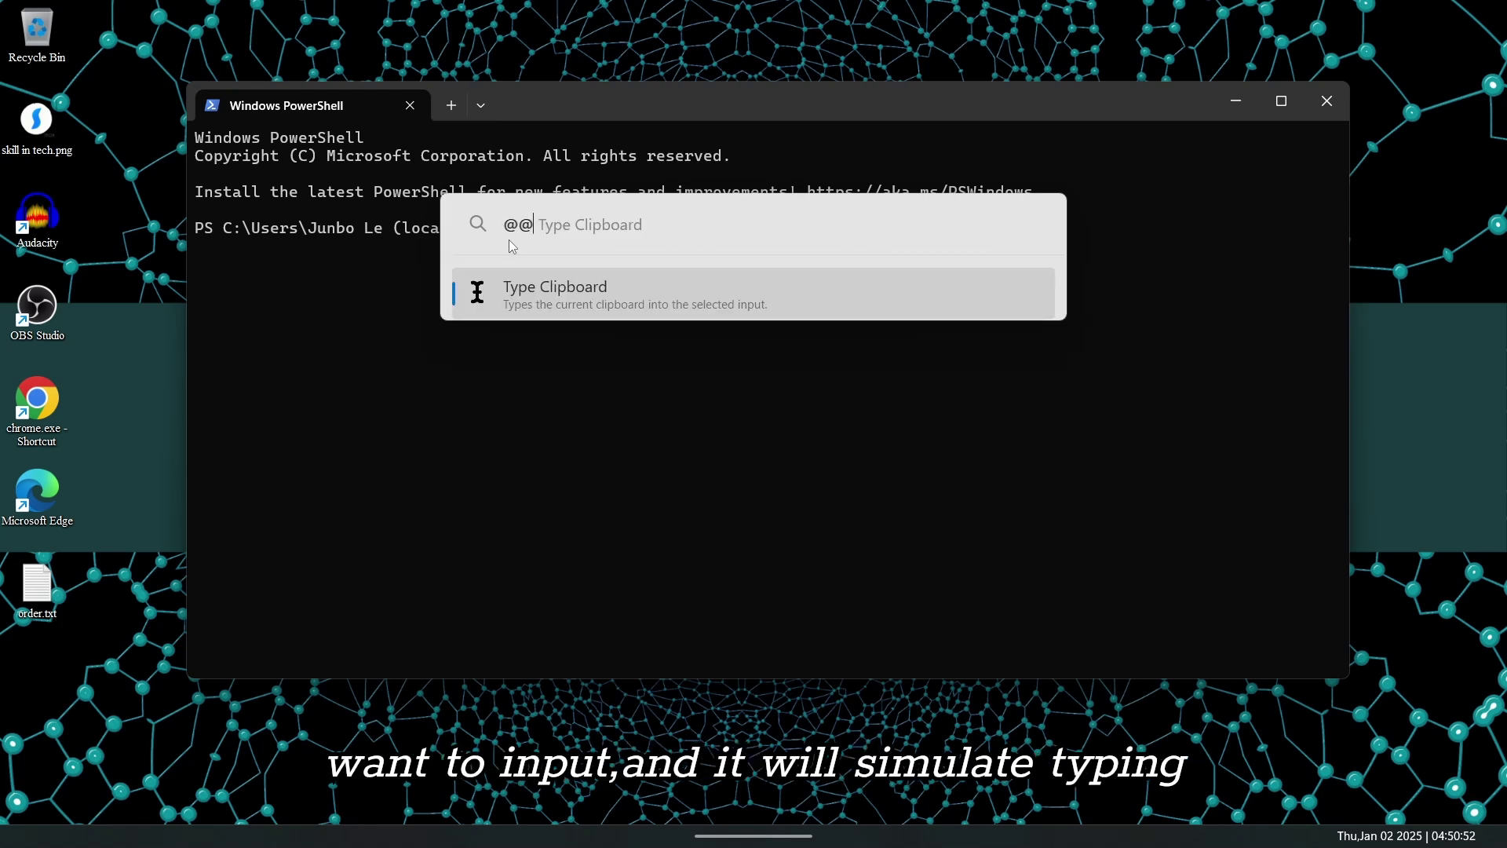
key(super+v)
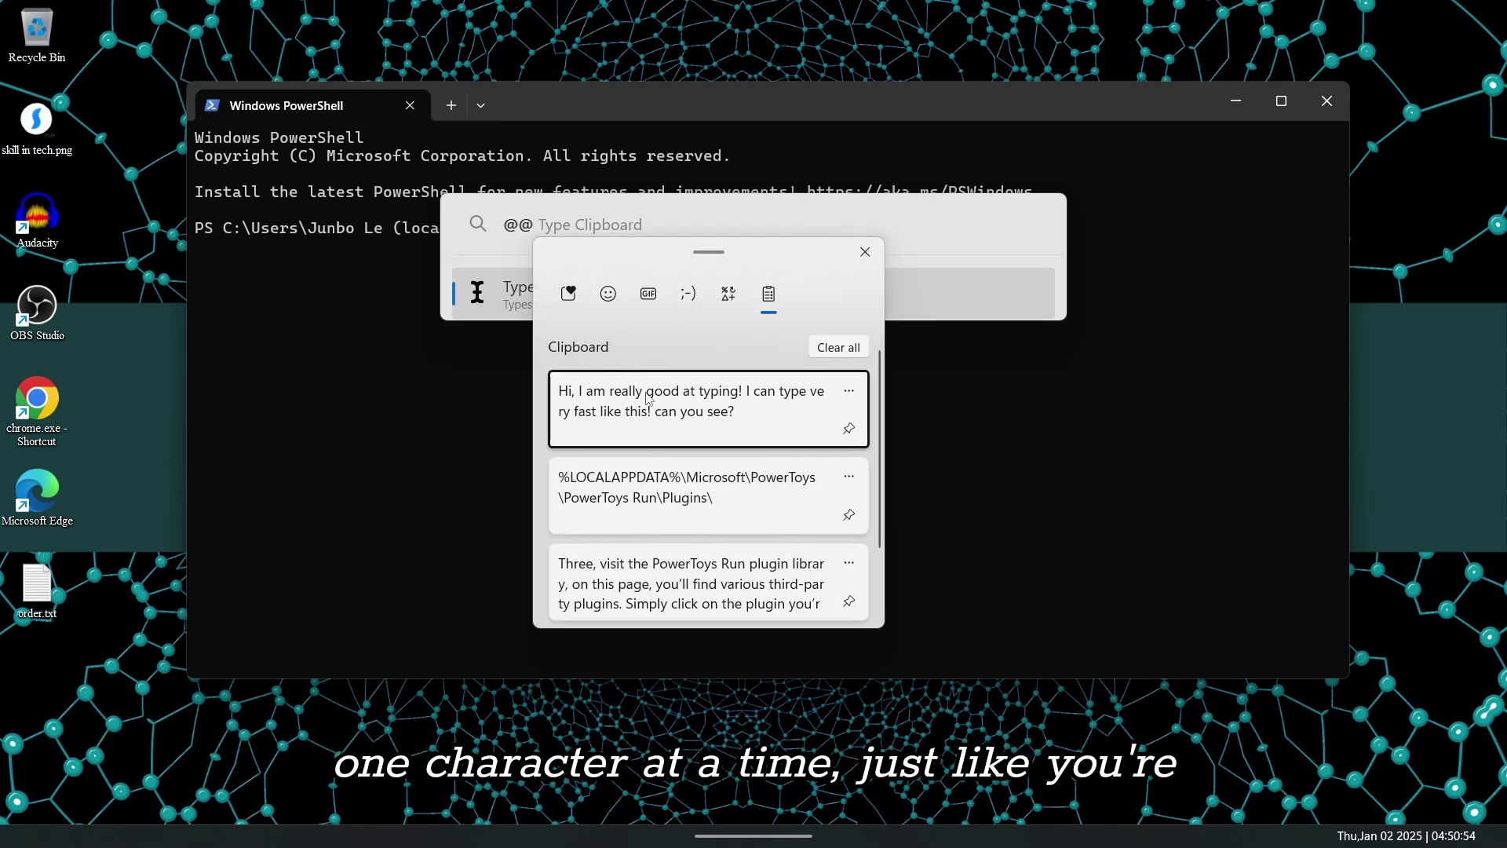
click(656, 393)
key(Return)
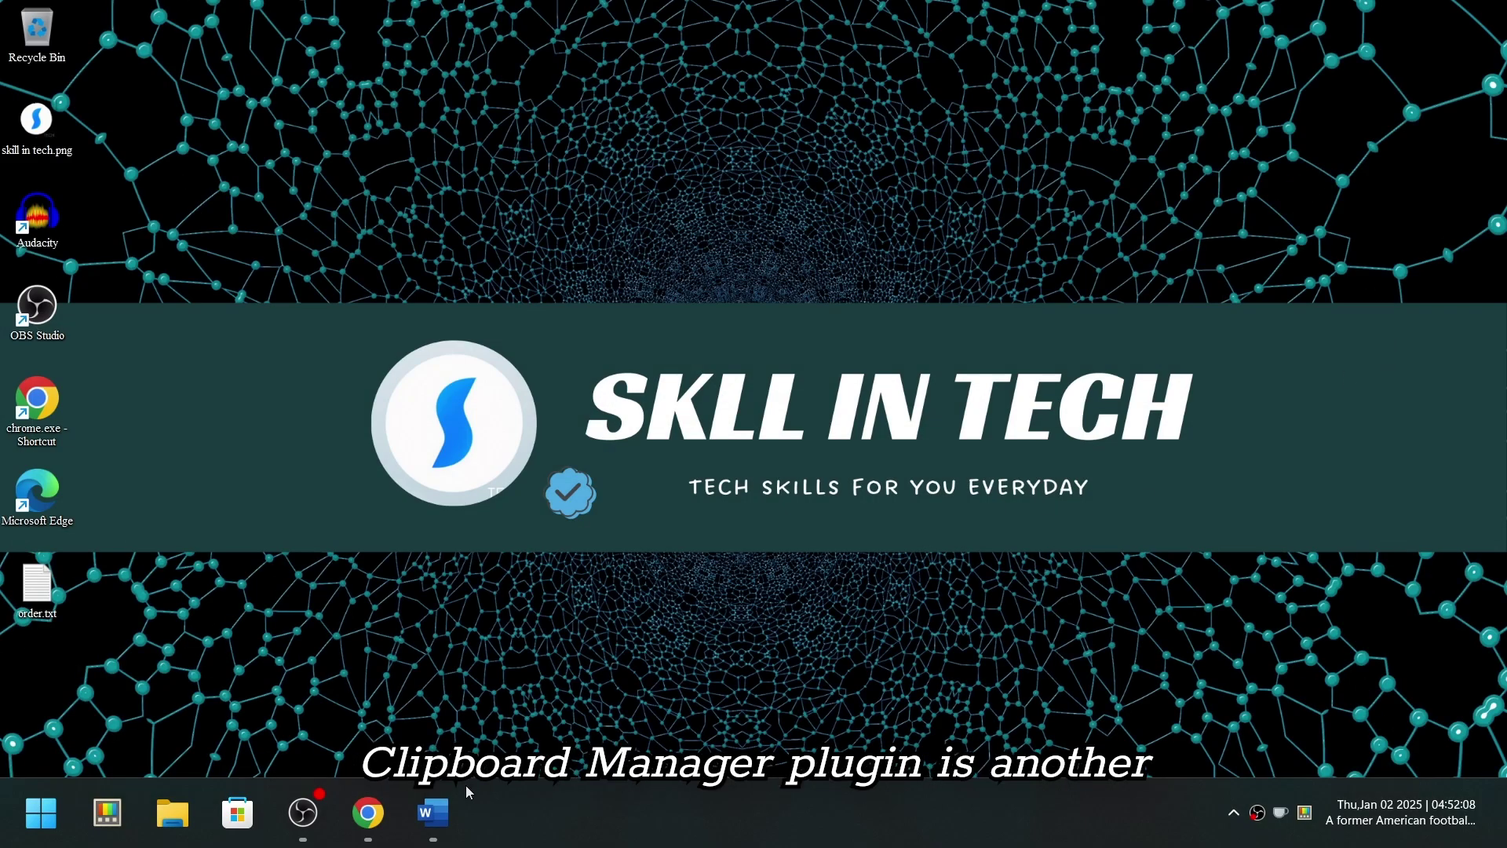
Step: Scroll the Clipboard Manager README through Requirements, Installation and Usage, then minimize Chrome
click(368, 812)
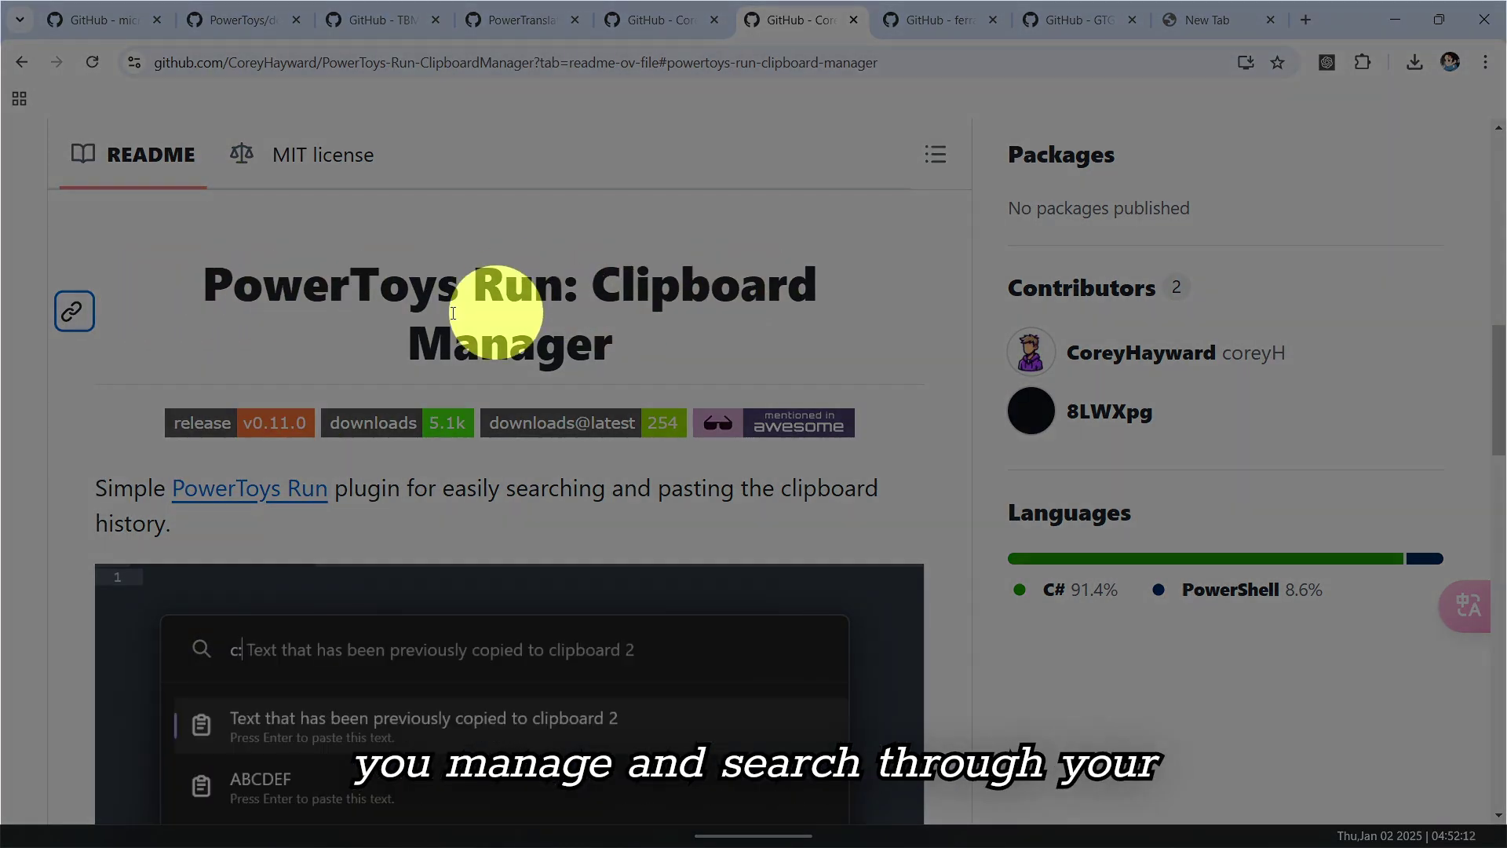
scroll(210, 375, down, 4)
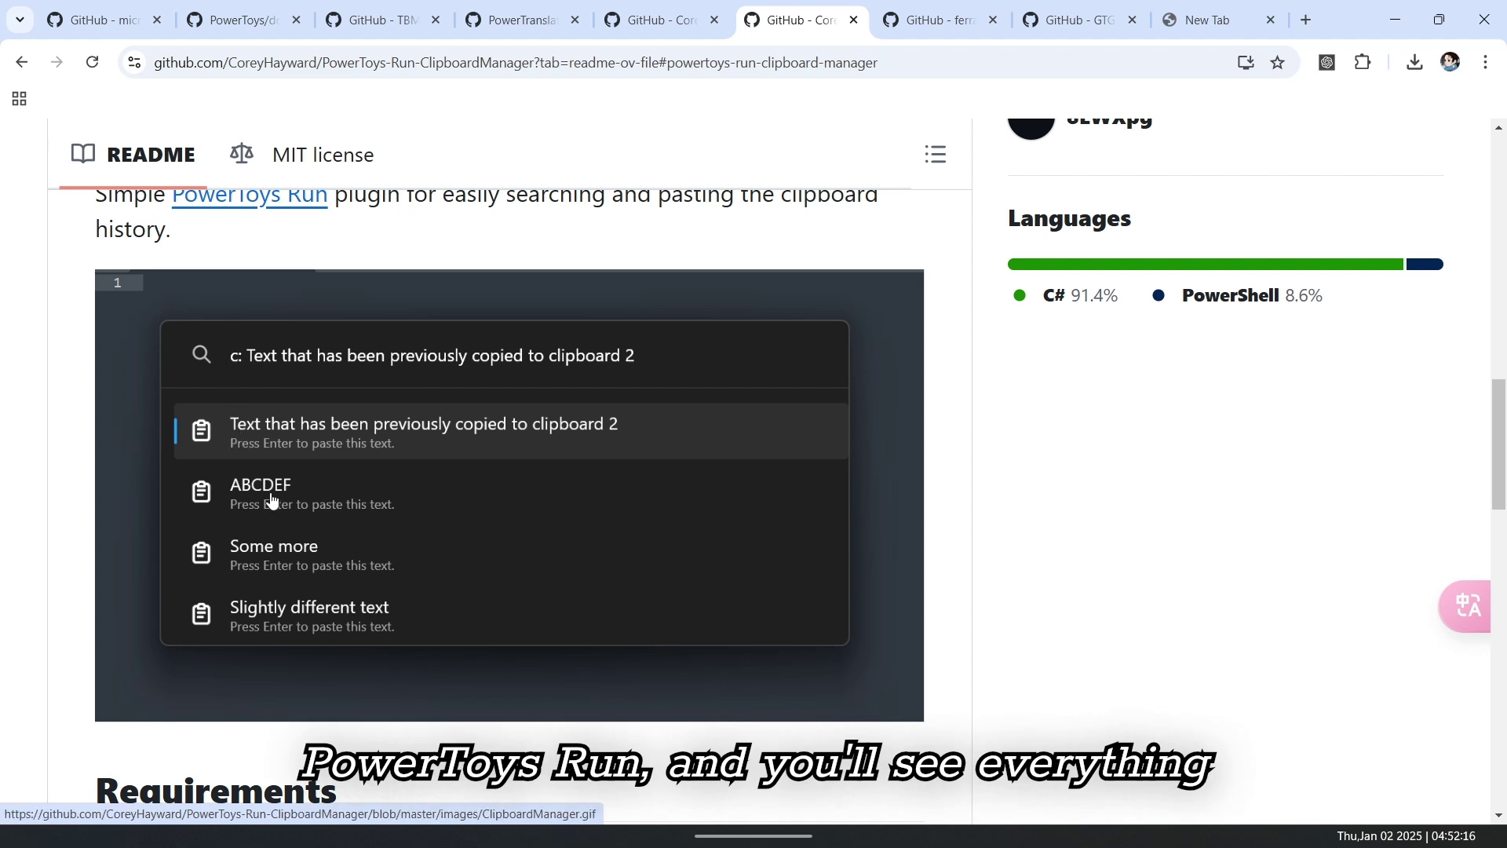
scroll(394, 589, down, 6)
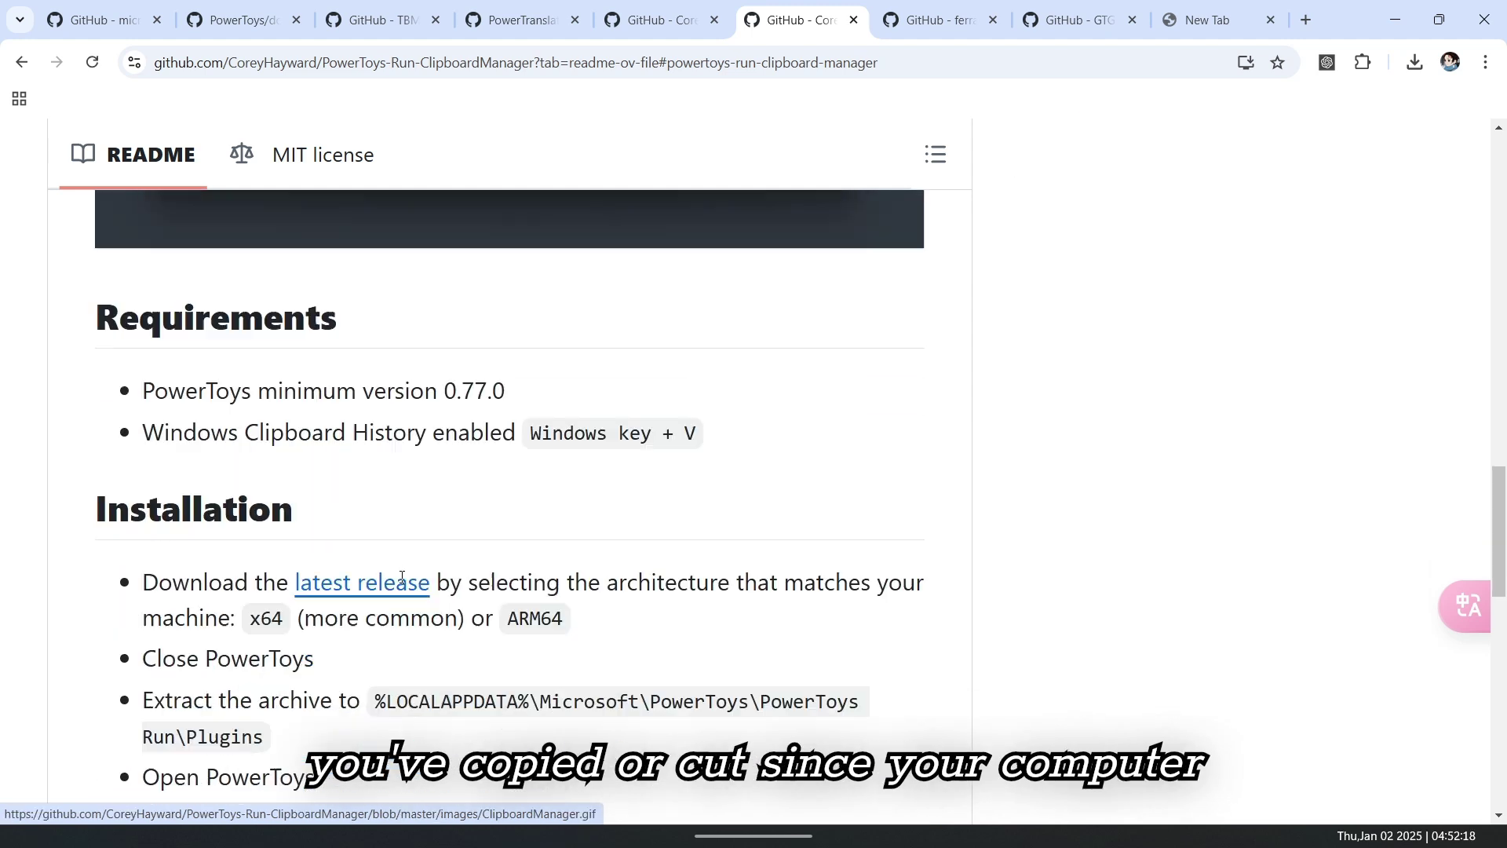
scroll(401, 576, down, 2)
scroll(401, 580, up, 1)
scroll(401, 580, down, 1)
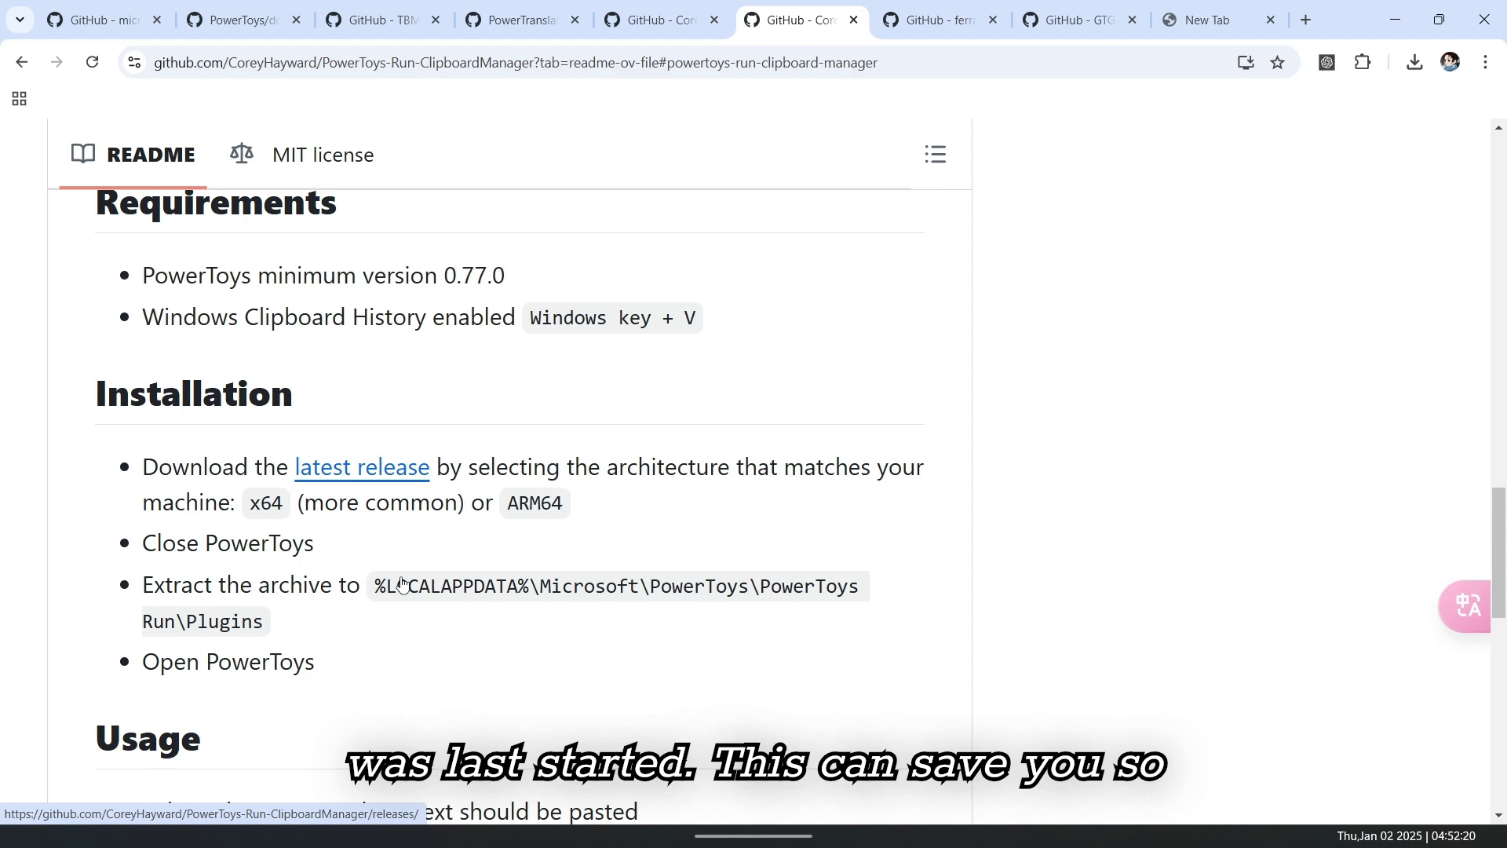
scroll(401, 581, down, 5)
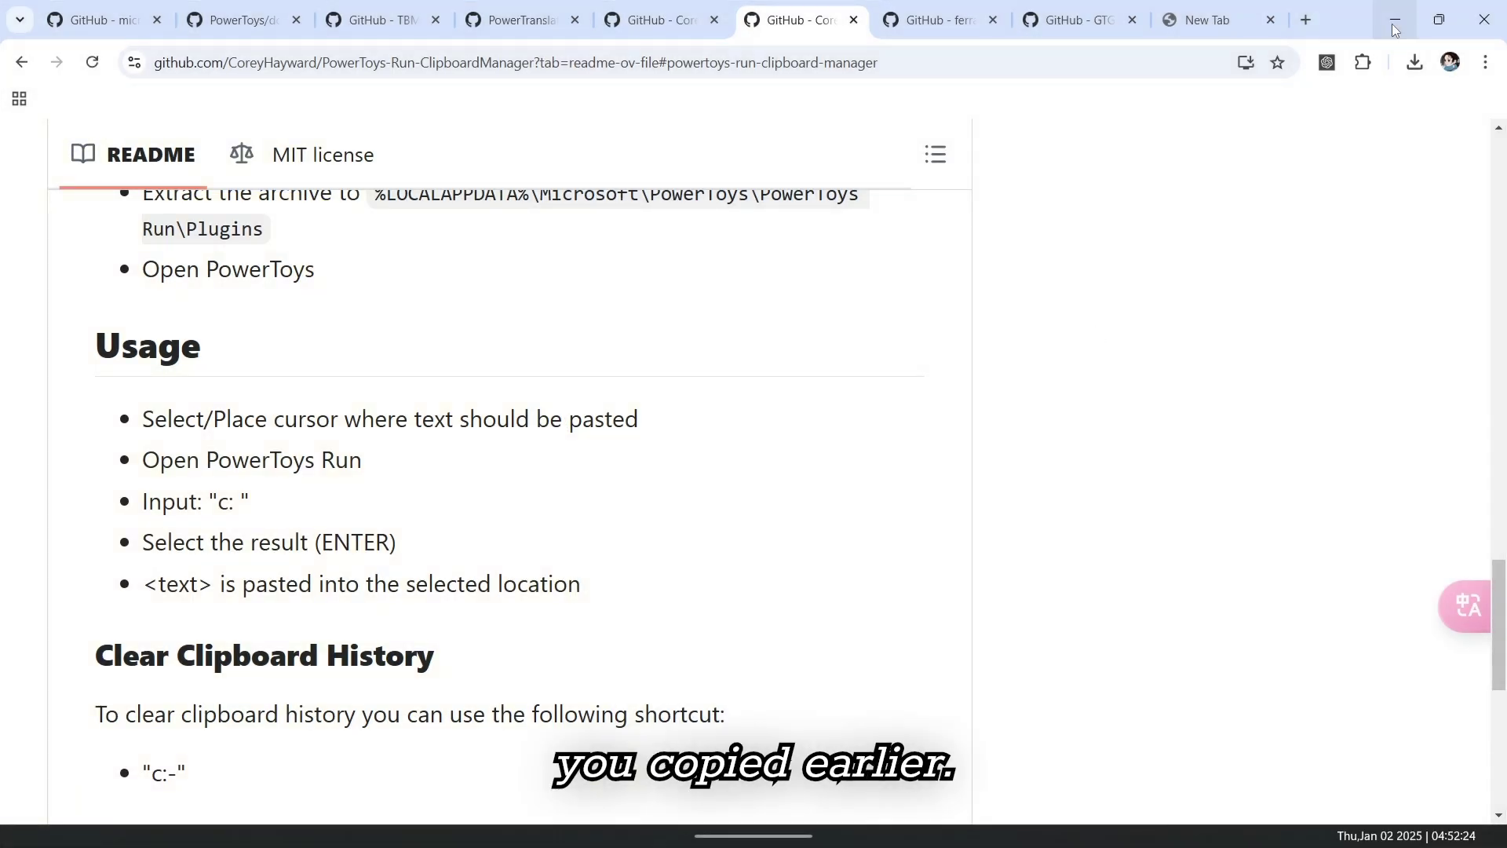
click(1396, 30)
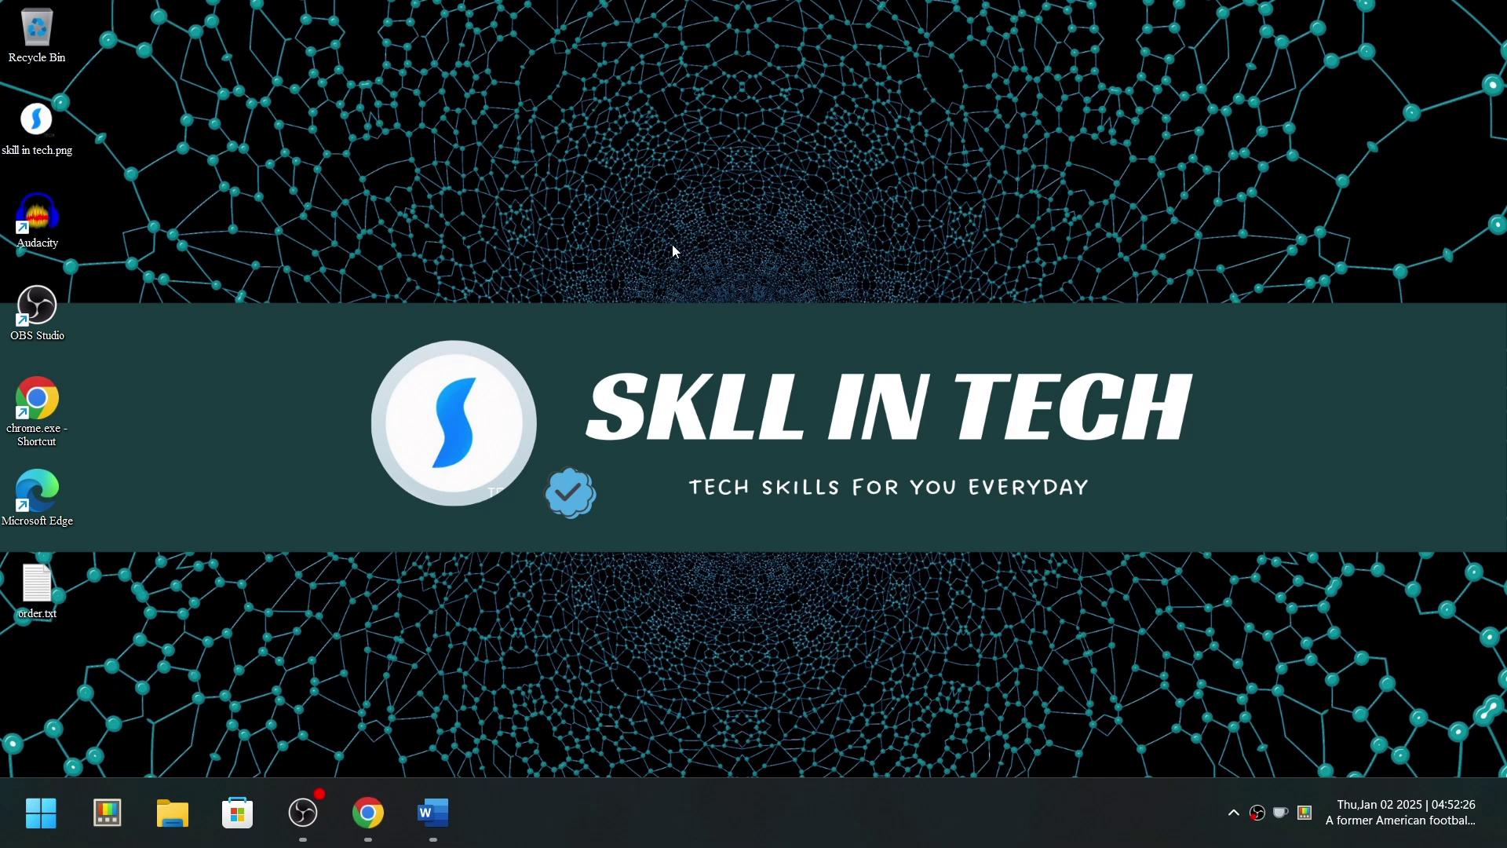
Step: List the clipboard history entries in PowerToys Run with the 'c:' query
key(alt+space)
key(BackSpace)
text(c:)
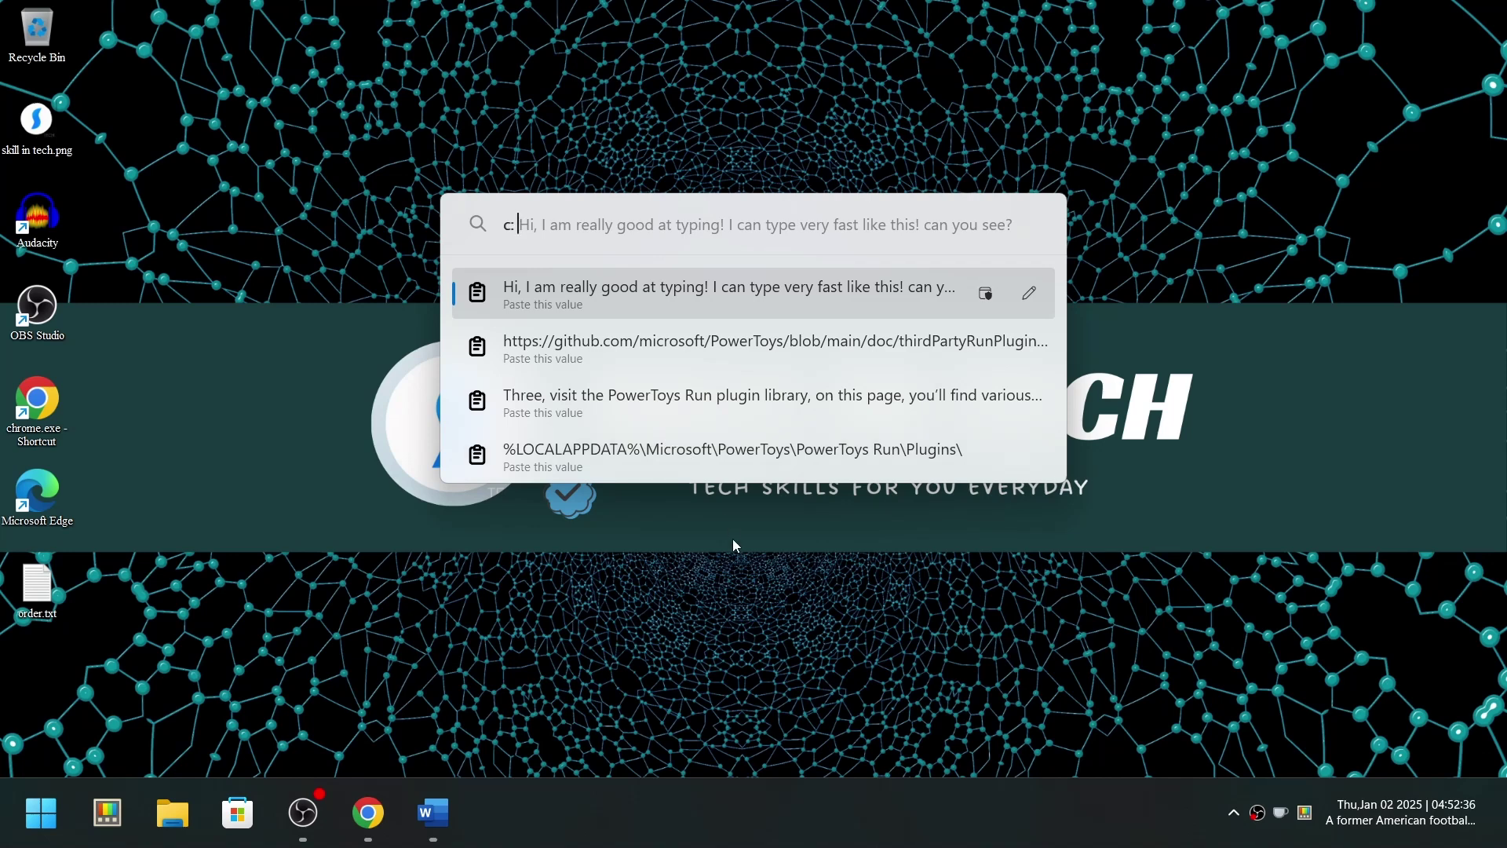
Step: Place the Windows clipboard history panel at the right edge of the screen for comparison
key(super+v)
drag(863, 256, 1331, 181)
scroll(1279, 376, down, 2)
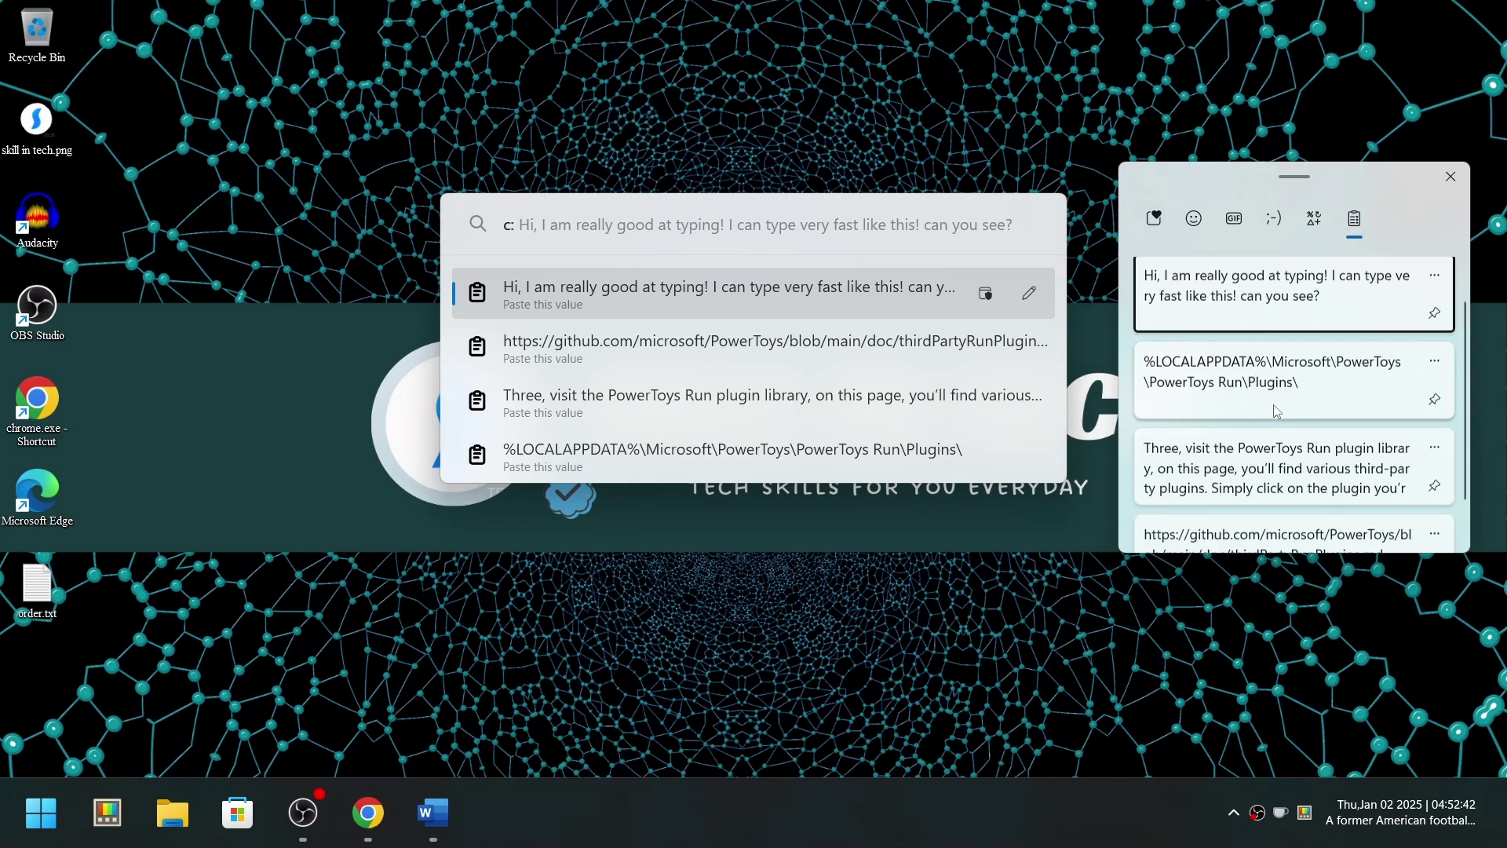
scroll(1287, 314, up, 2)
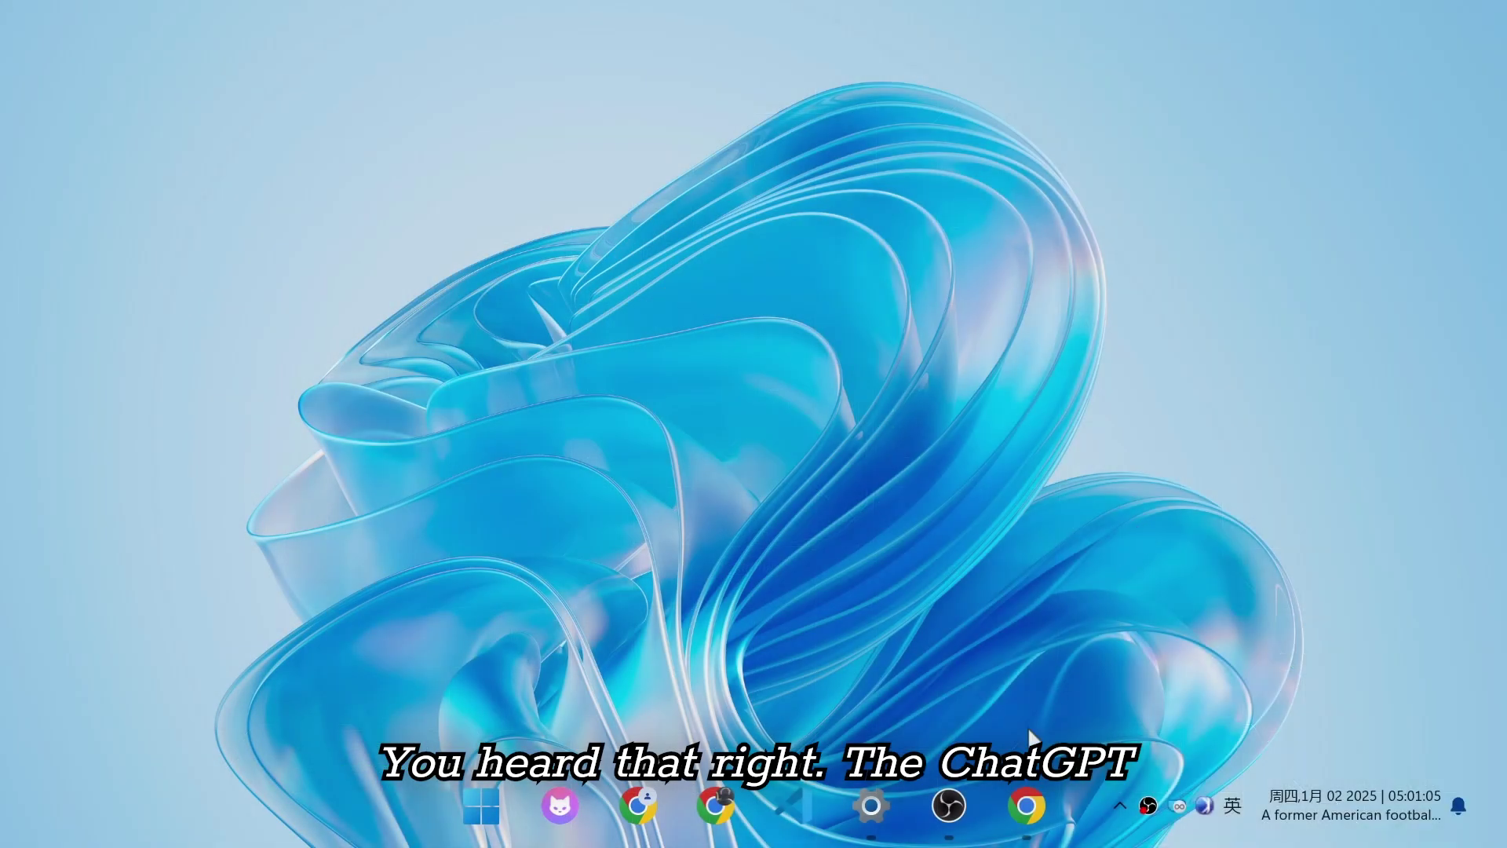
Step: Read through the ChatGPTPowerToys README's install and compile steps, then bring up the launcher with 'gpt Hello World!'
click(1027, 805)
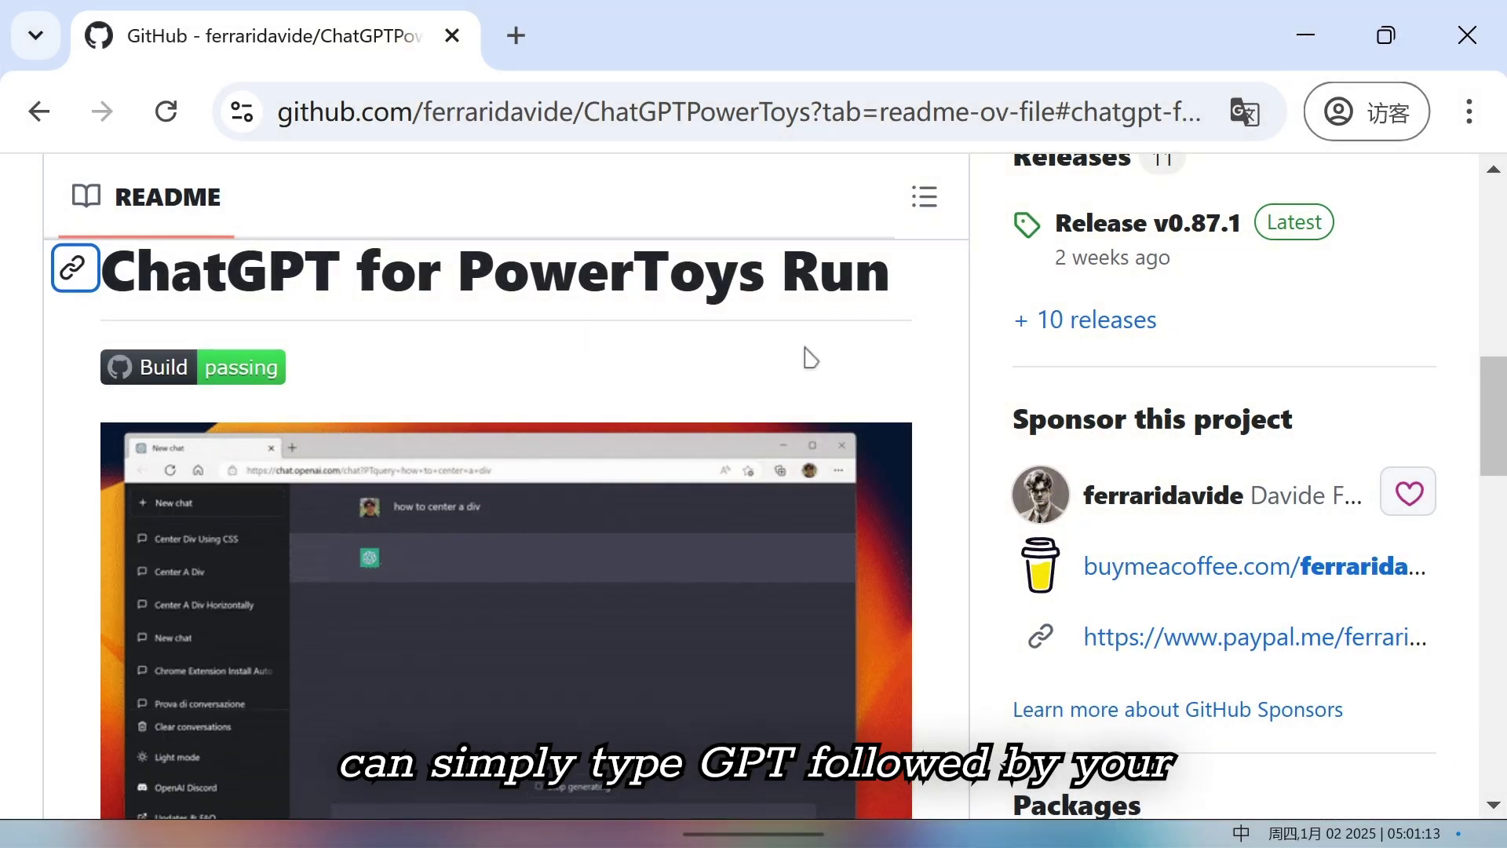
scroll(807, 352, down, 3)
scroll(451, 435, down, 6)
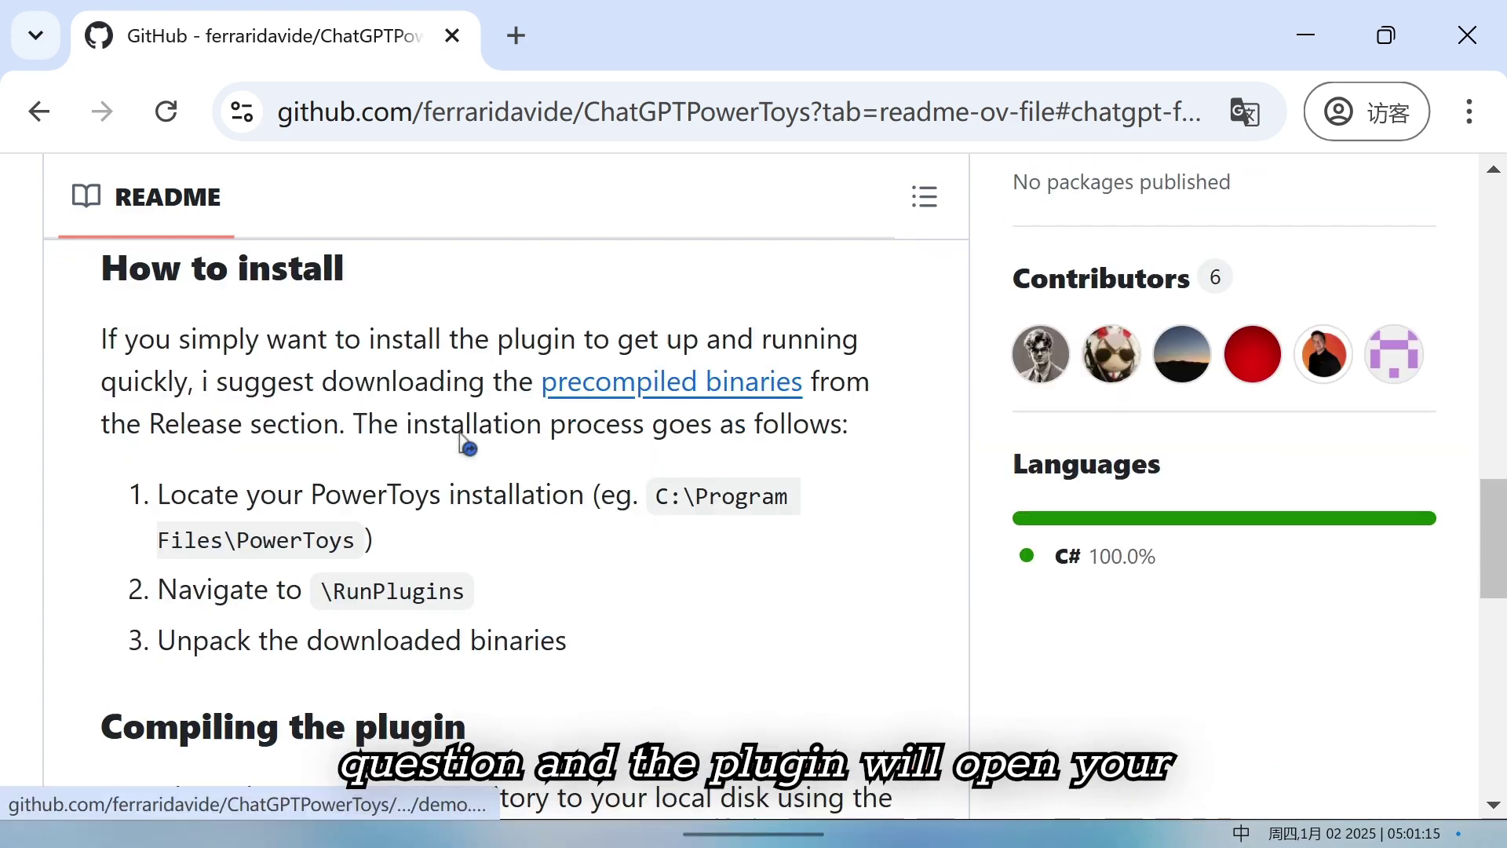
scroll(463, 443, down, 7)
scroll(461, 431, up, 4)
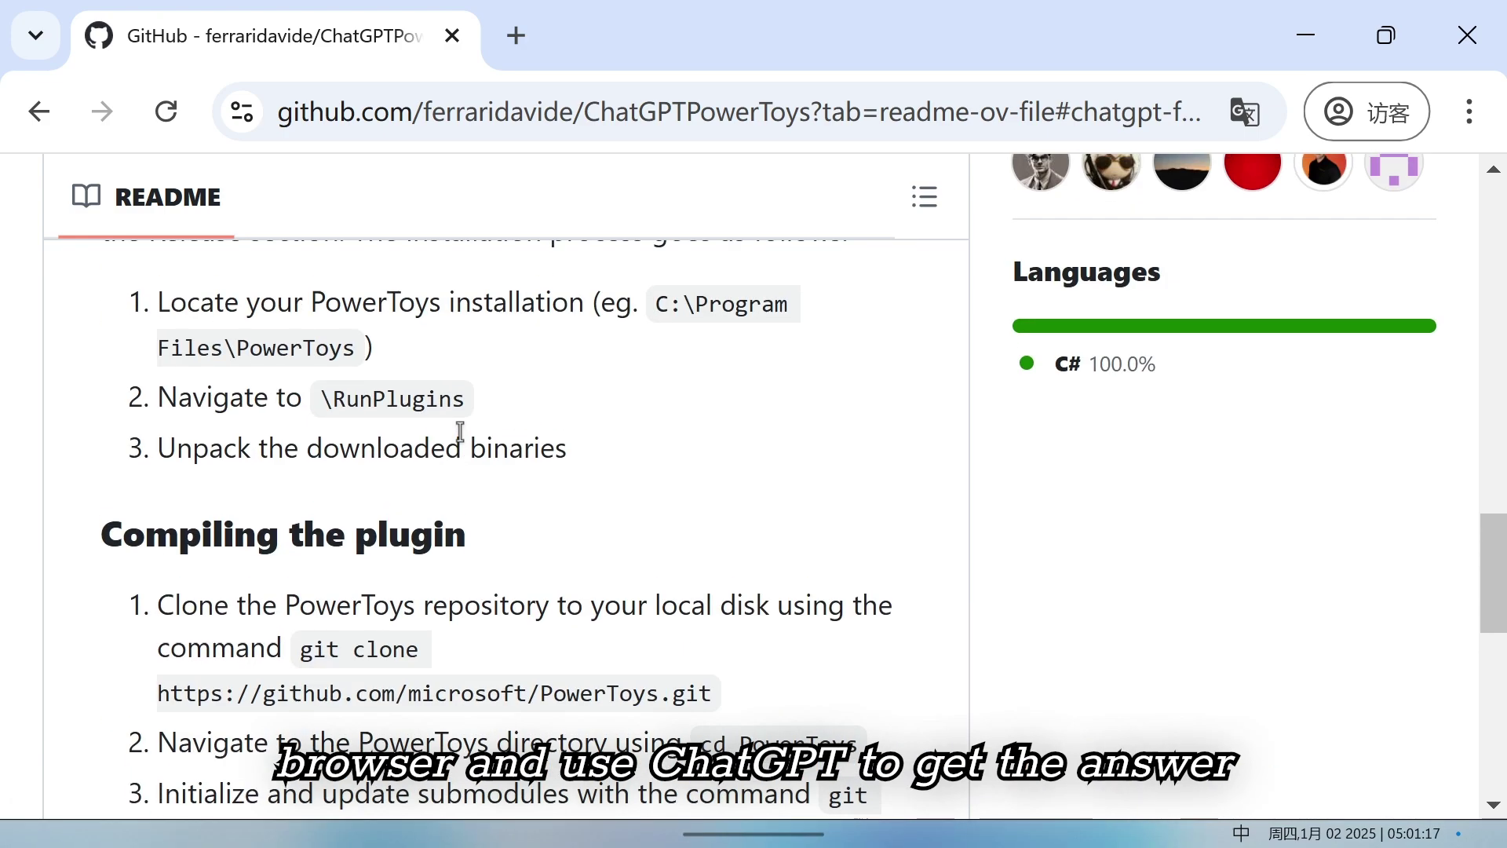
scroll(461, 431, up, 6)
scroll(461, 432, down, 15)
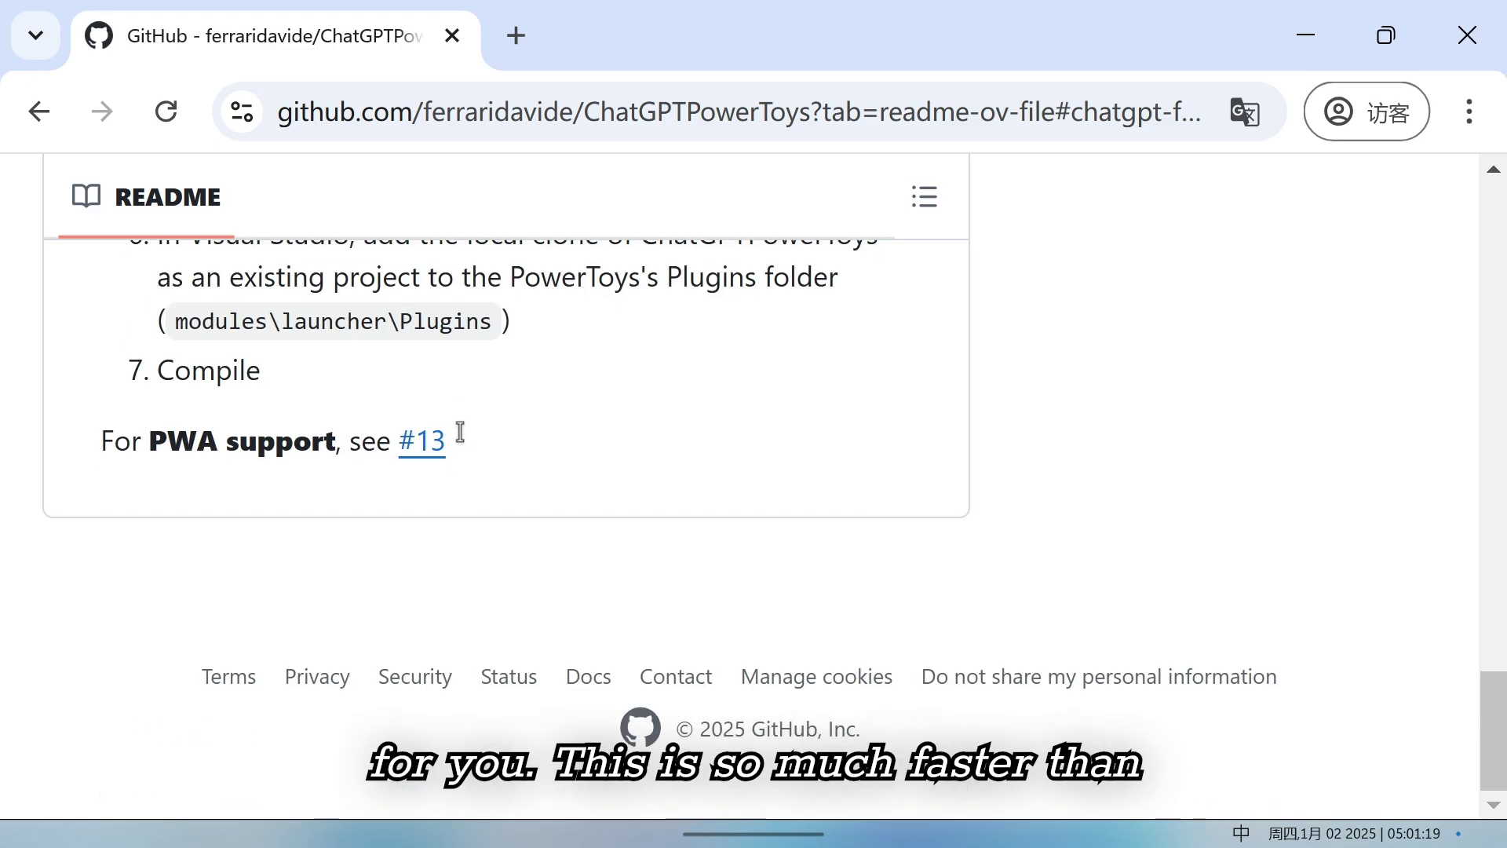
scroll(465, 442, up, 20)
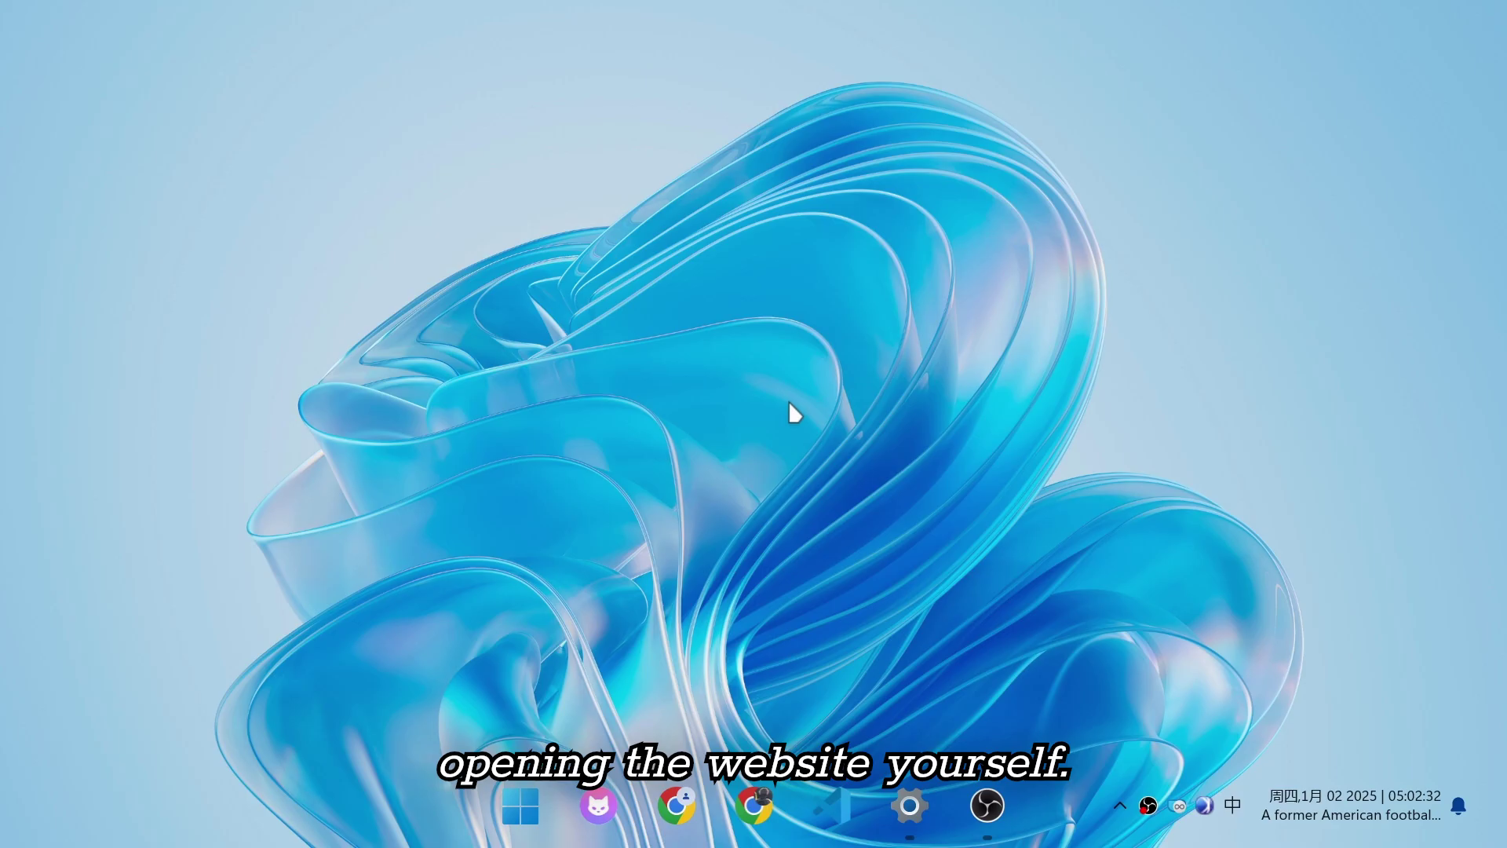
key(alt+space)
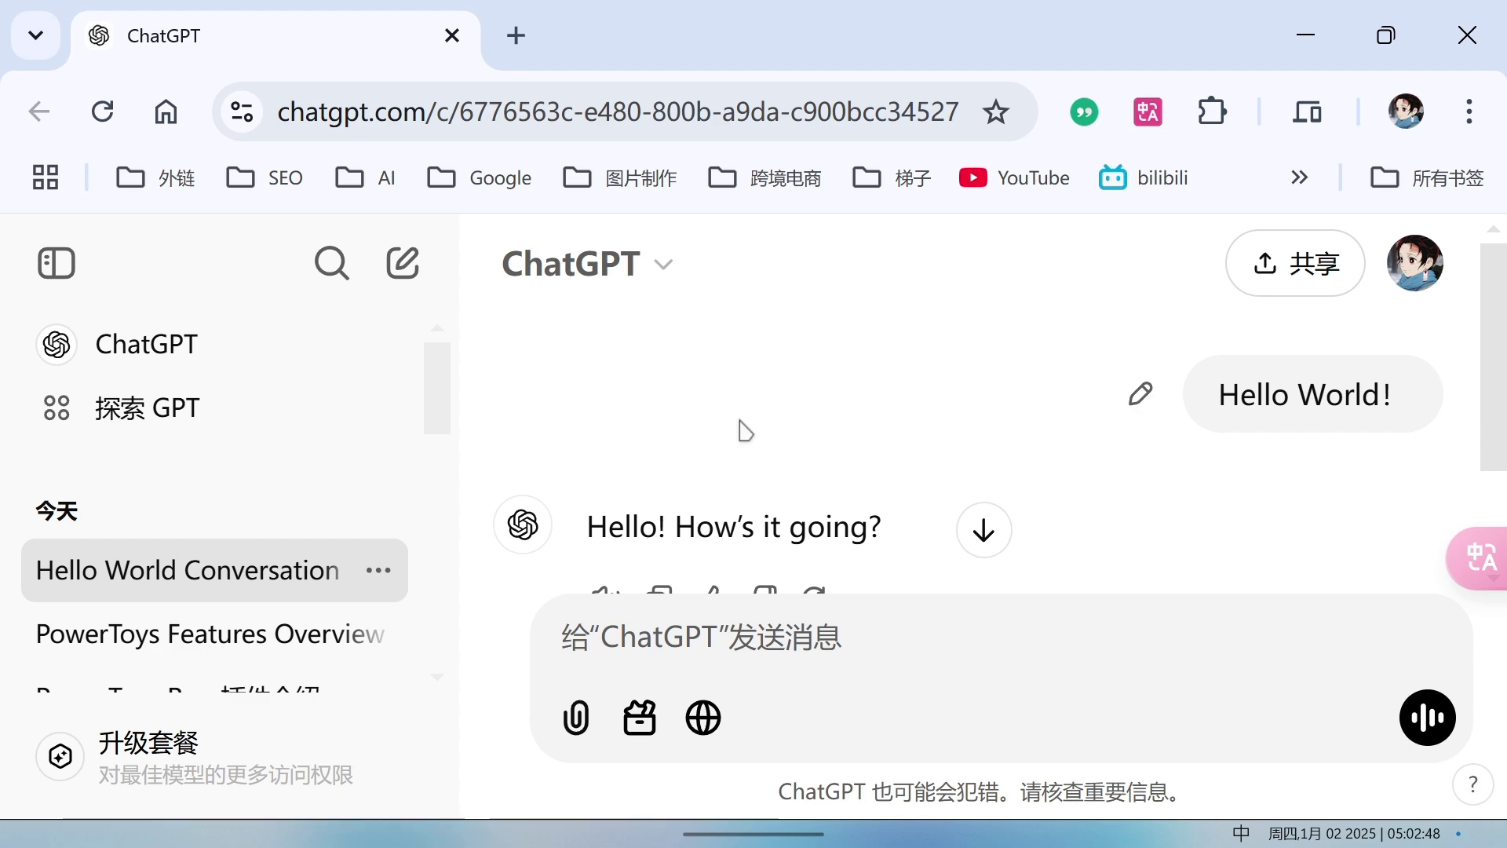
Step: Toggle the Mouse Highlighter on and off over ChatGPT's 'Hello! How's it going?' reply
key(super+shift+h)
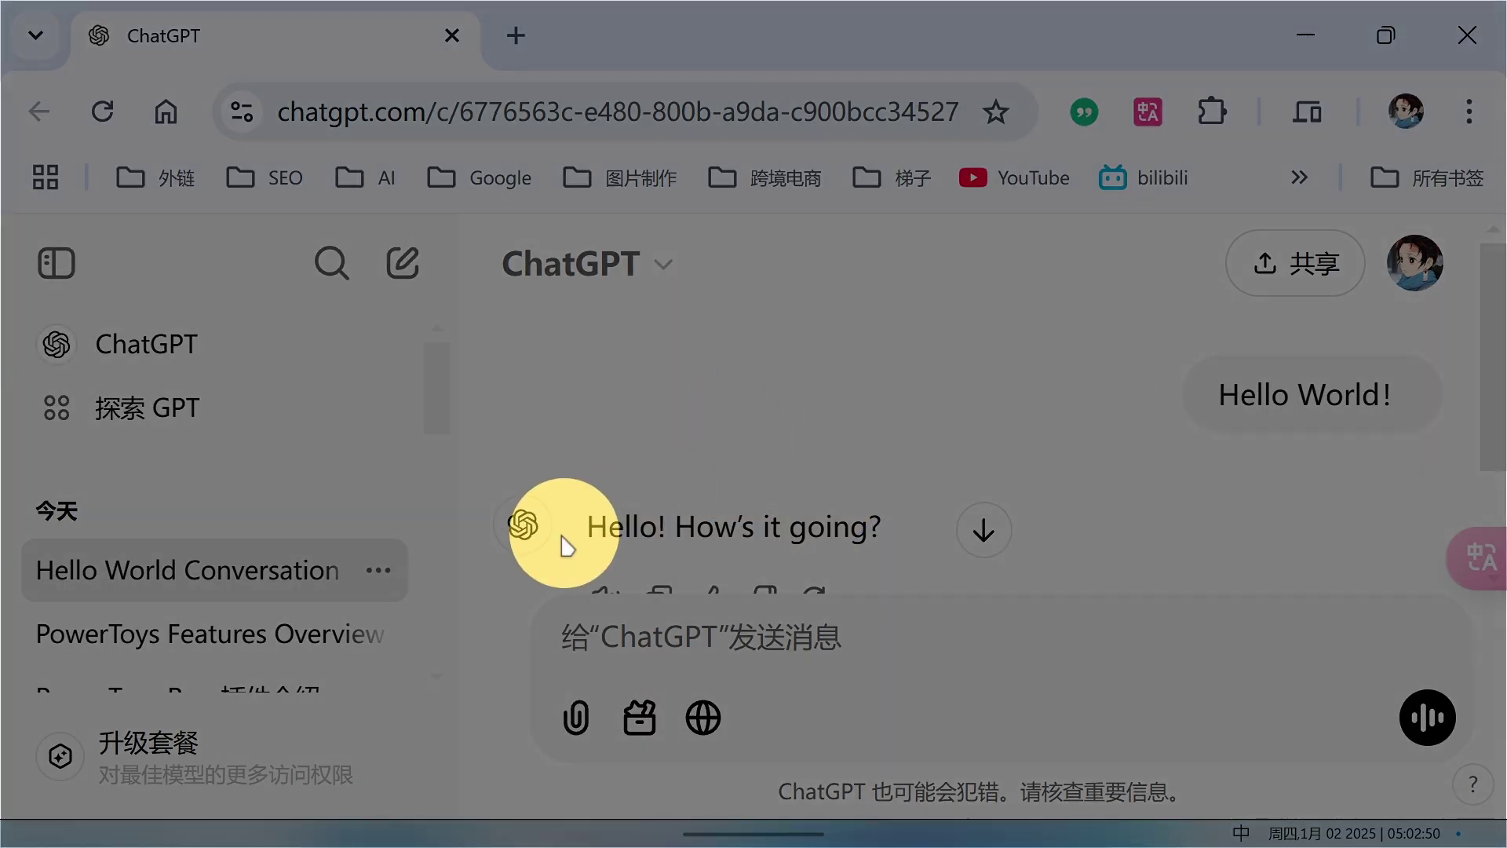
key(super+shift+h)
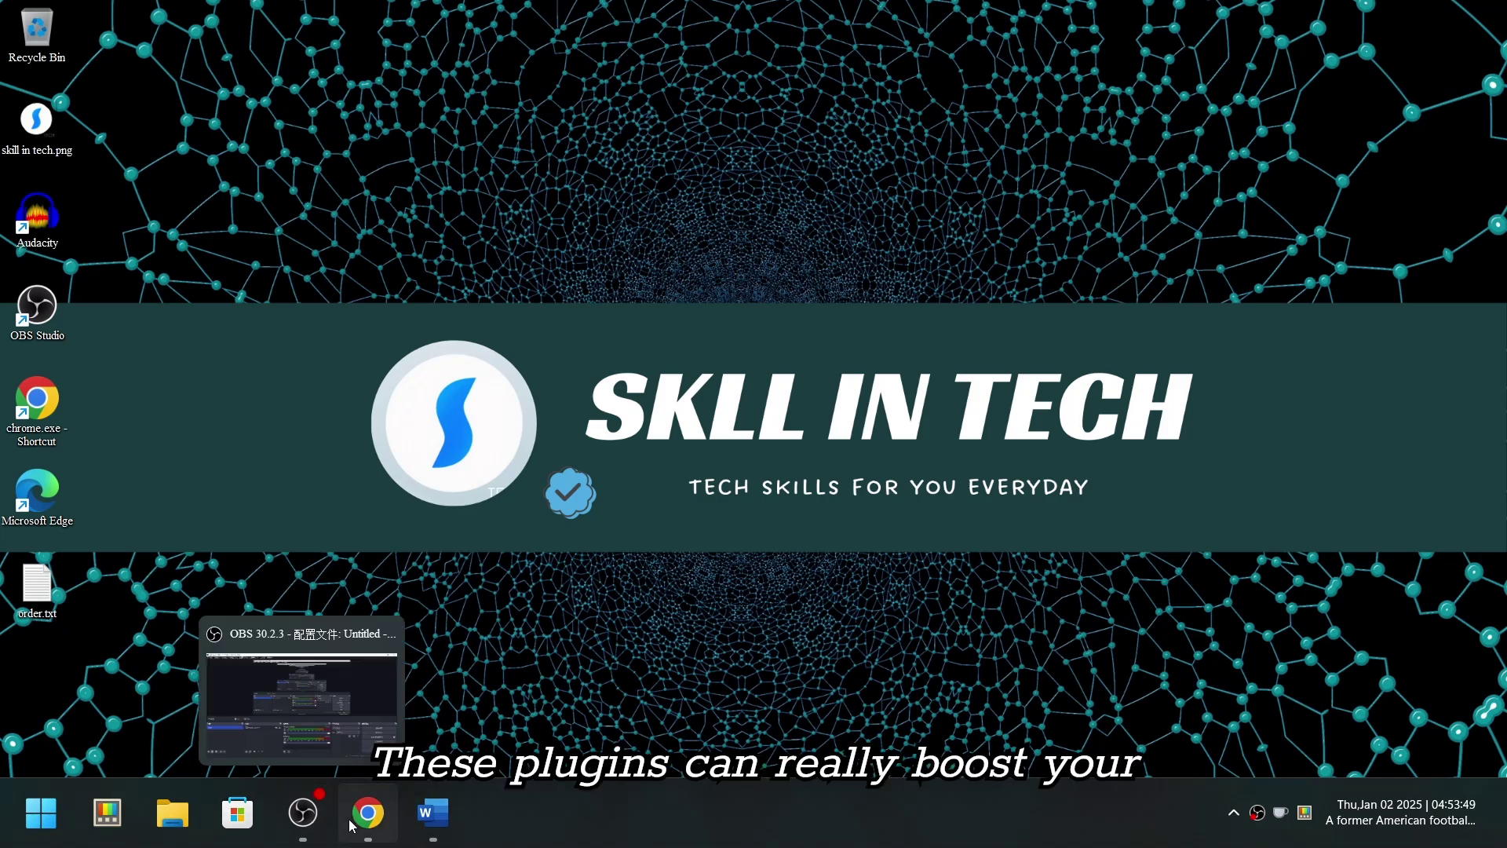
Step: Bring Chrome back to the Input Typer plugin page, scrolled to its top
click(351, 825)
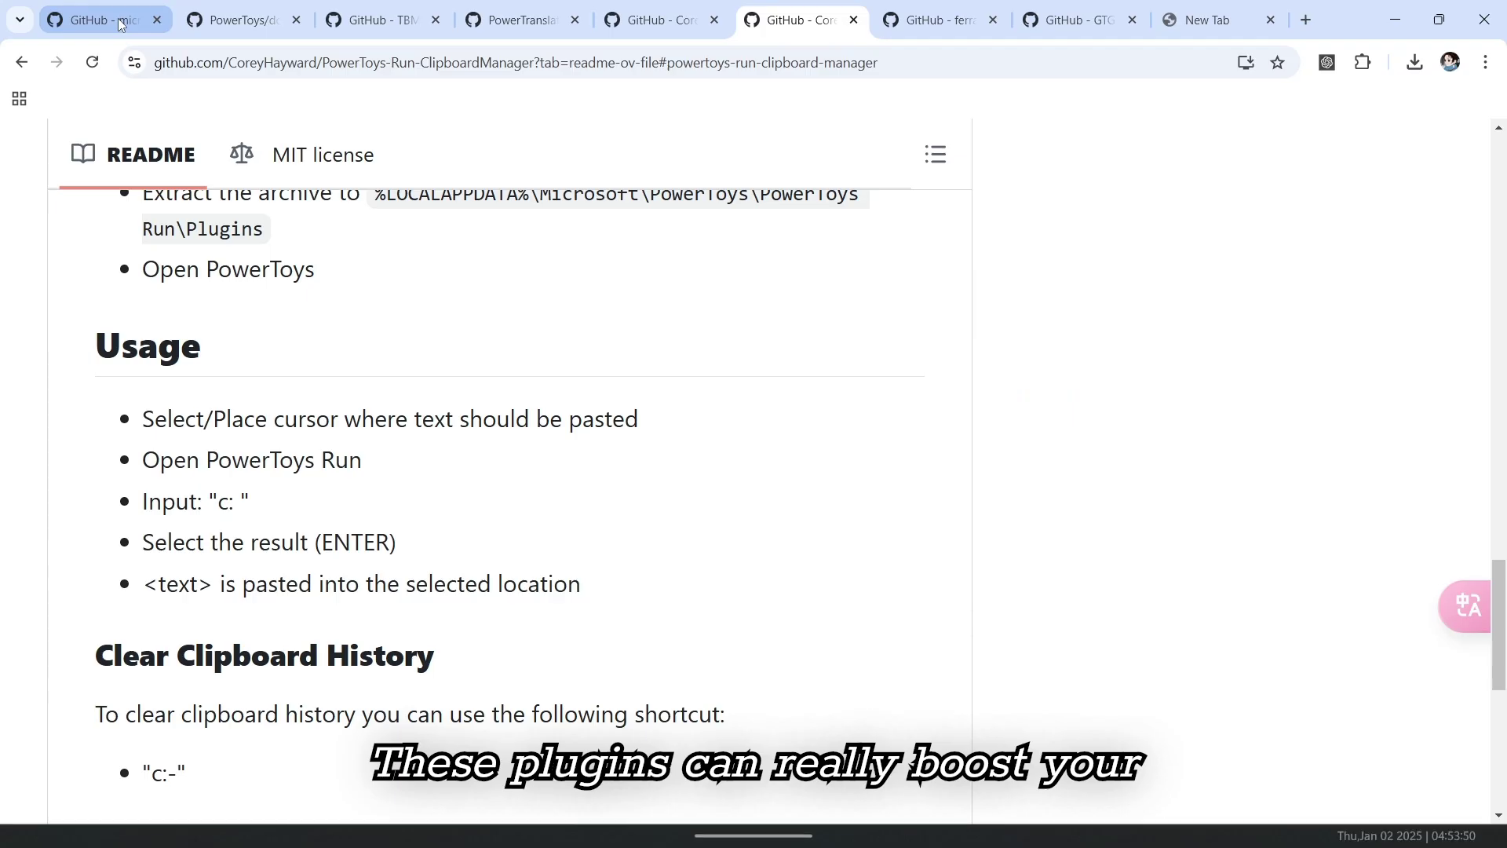
click(663, 20)
scroll(479, 386, up, 5)
scroll(479, 386, up, 10)
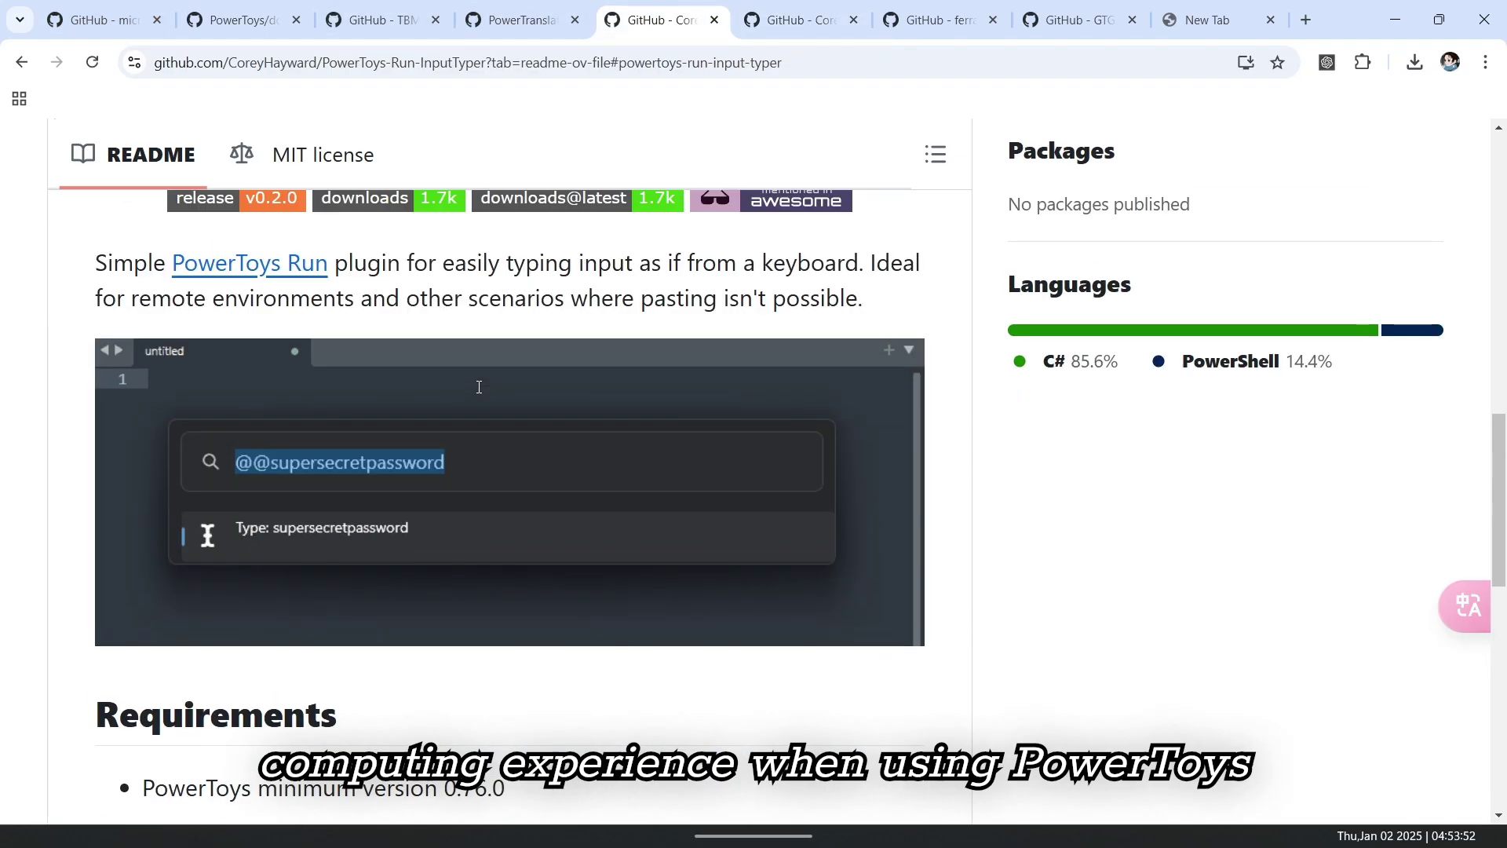
Step: Scroll through the general and software plugin tables on the Third-Party plugins page
click(228, 22)
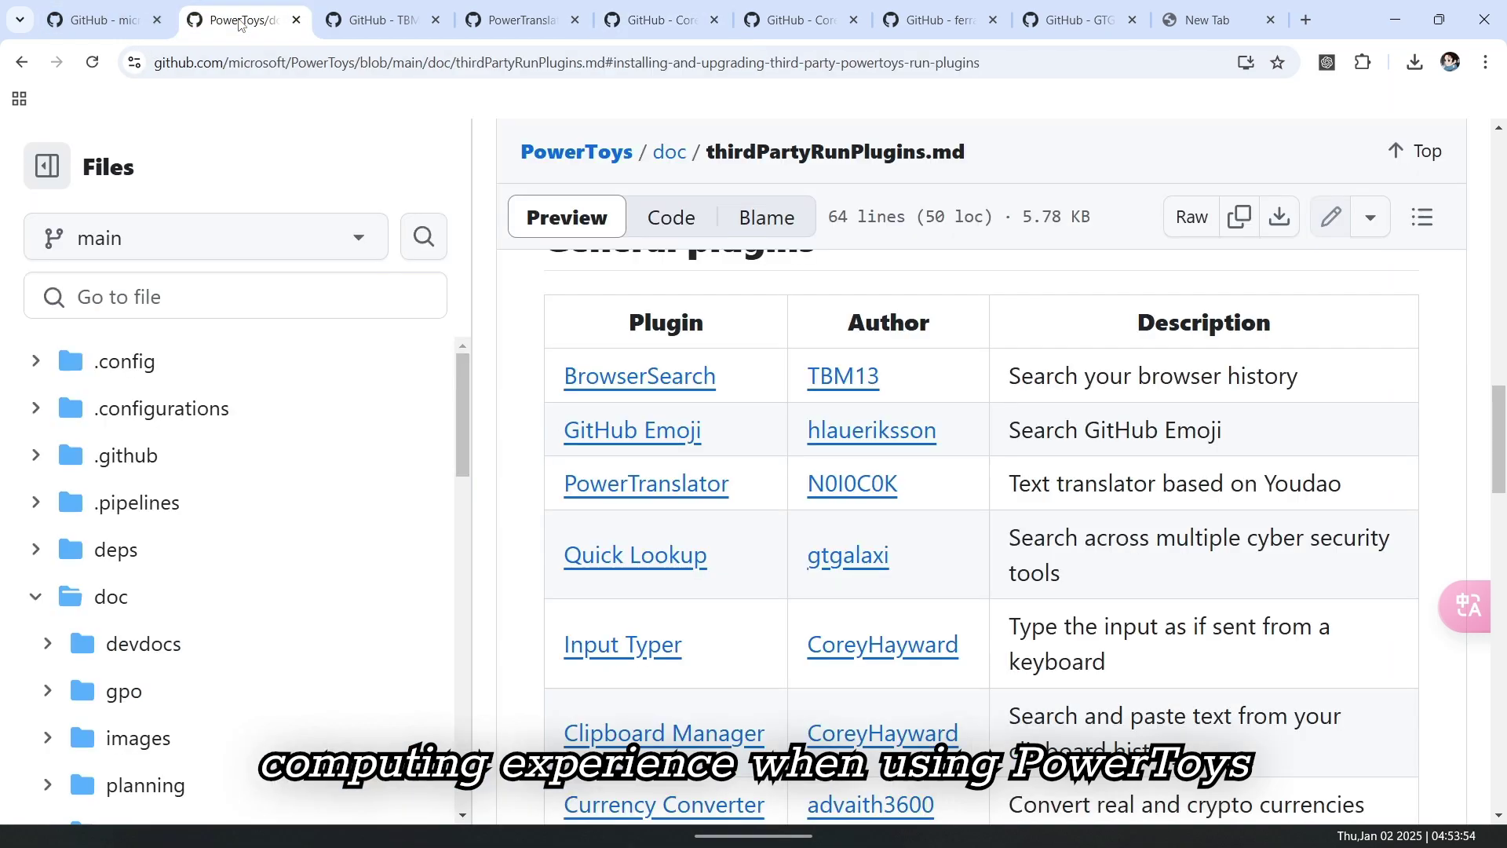
scroll(643, 381, down, 5)
scroll(670, 392, down, 10)
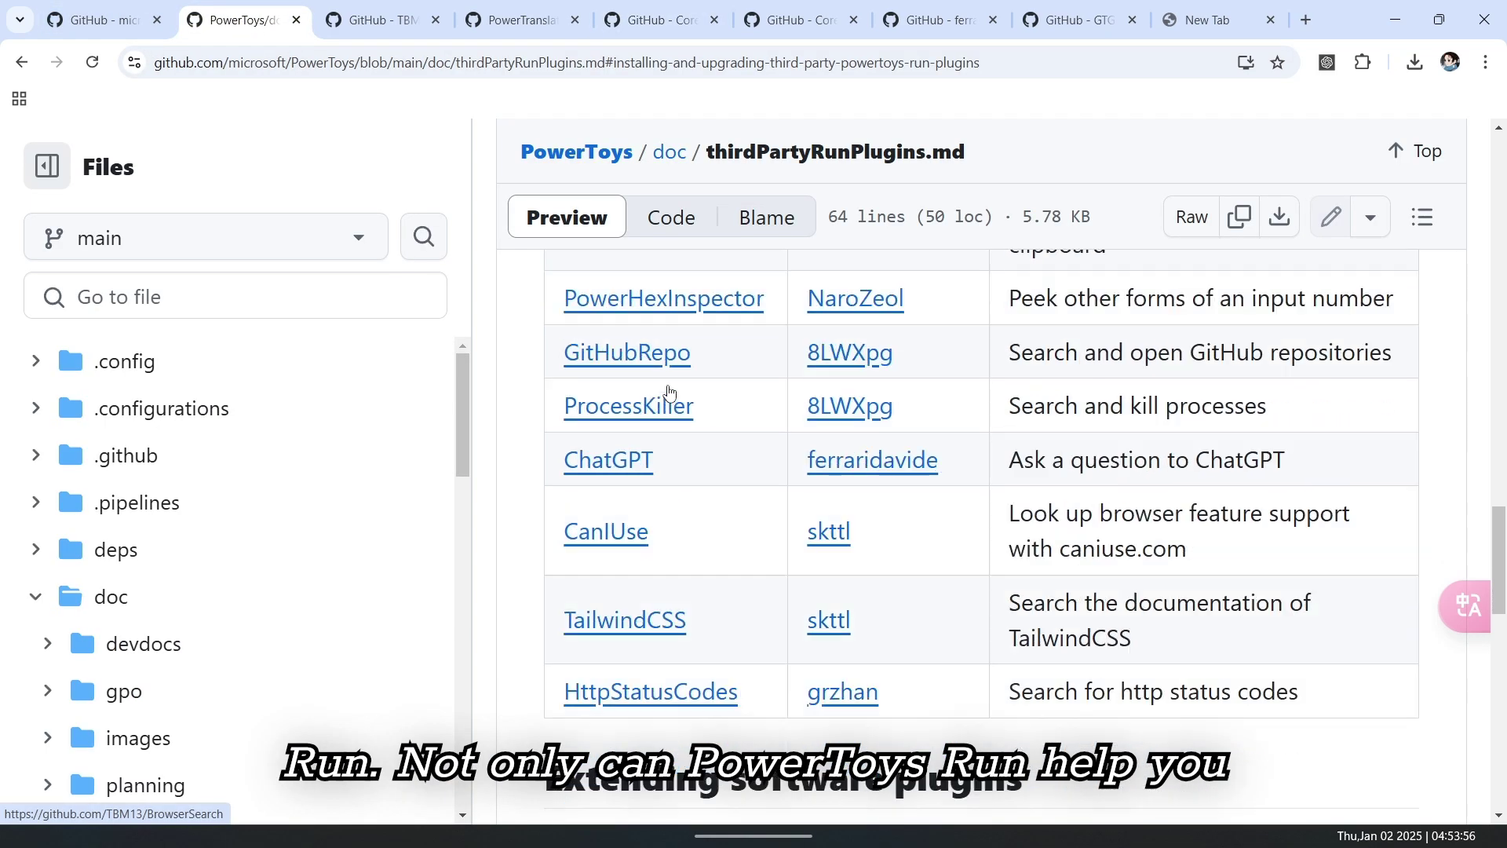
scroll(670, 390, down, 1)
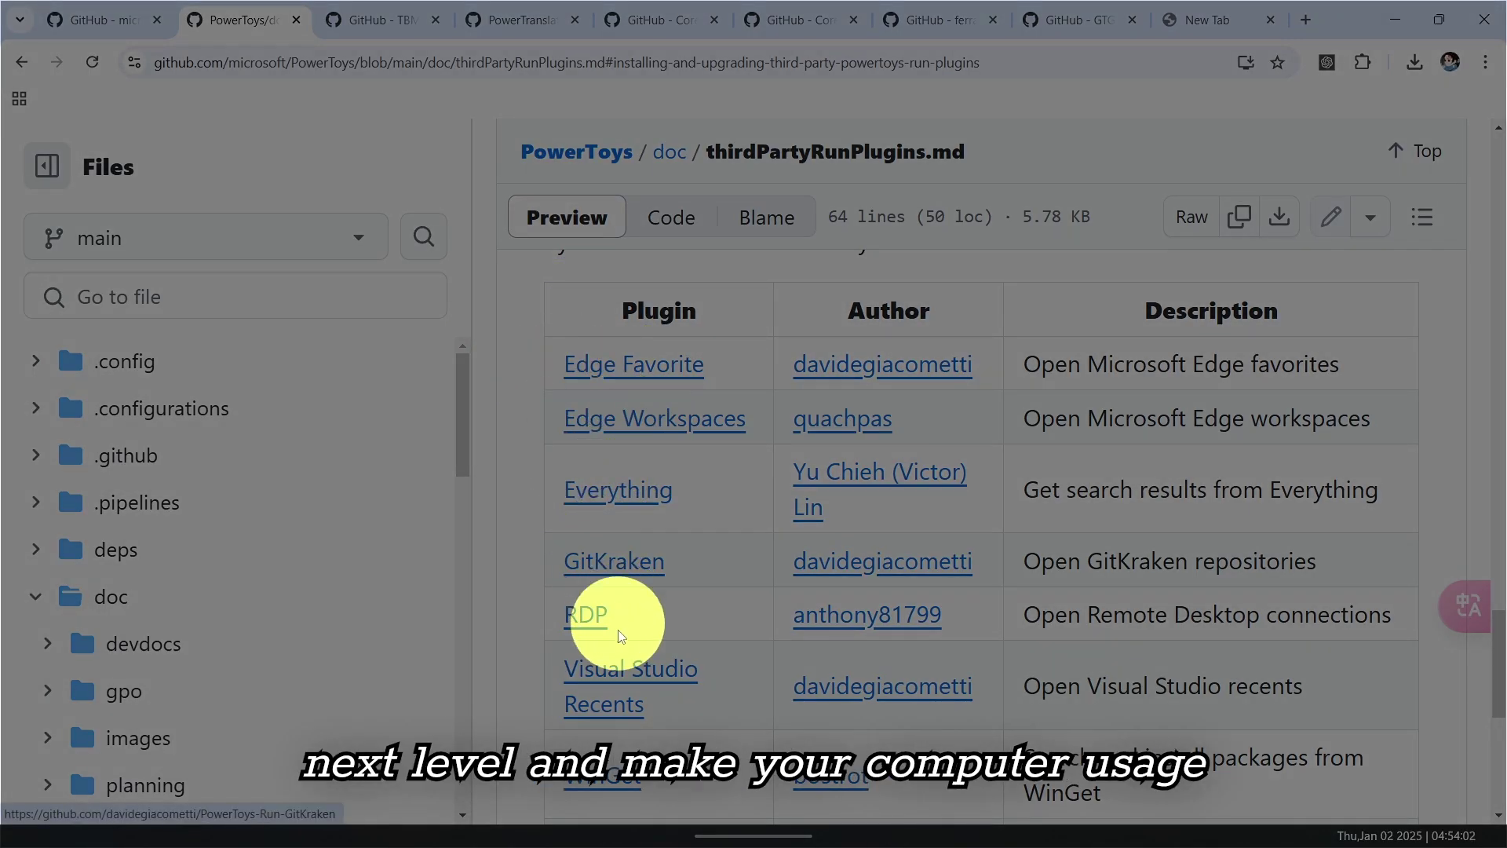
scroll(736, 613, down, 4)
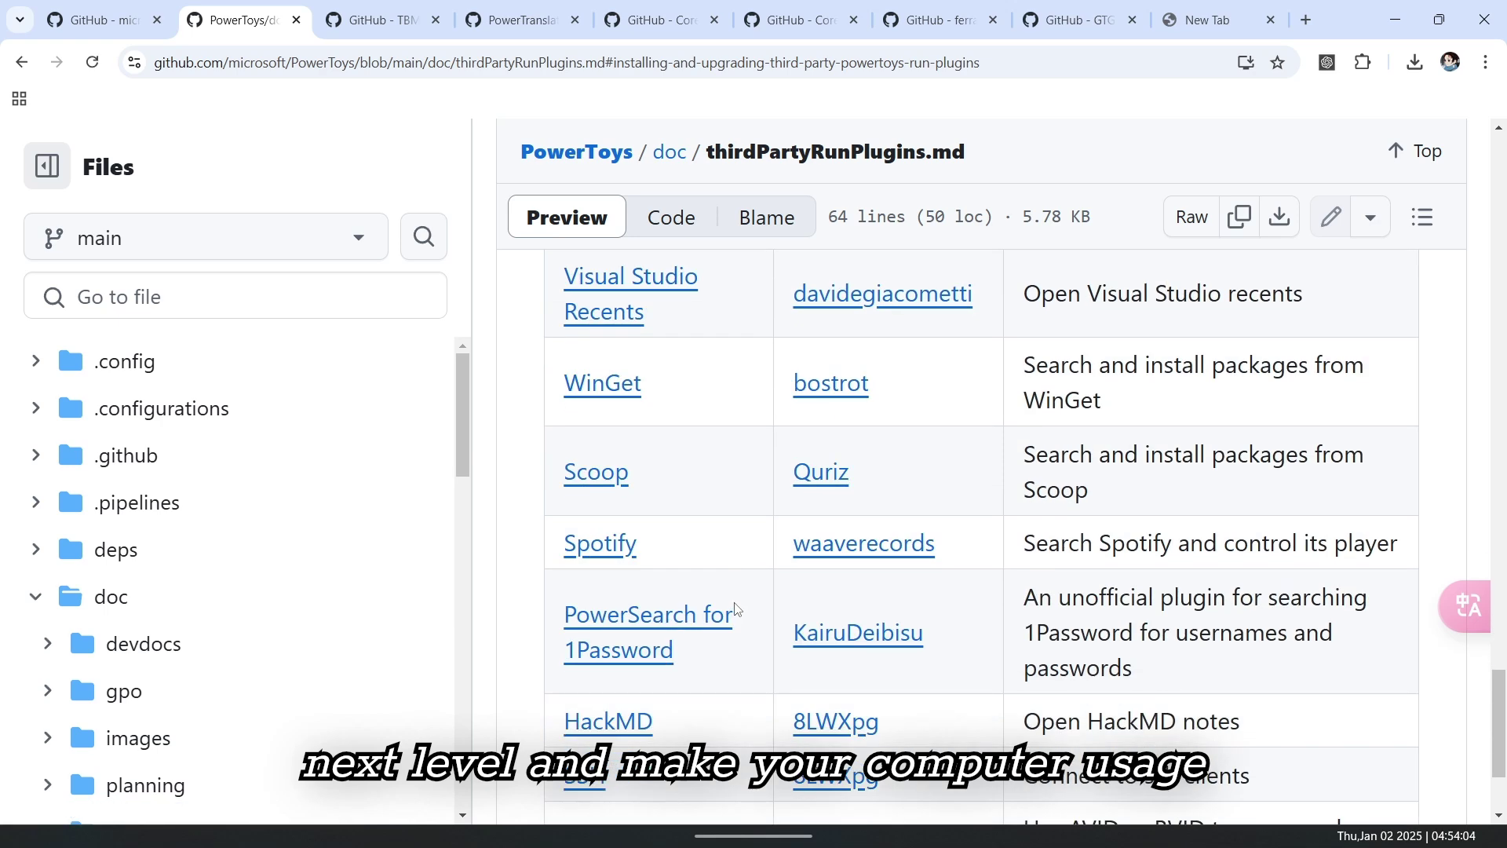
scroll(736, 610, down, 2)
scroll(736, 610, up, 9)
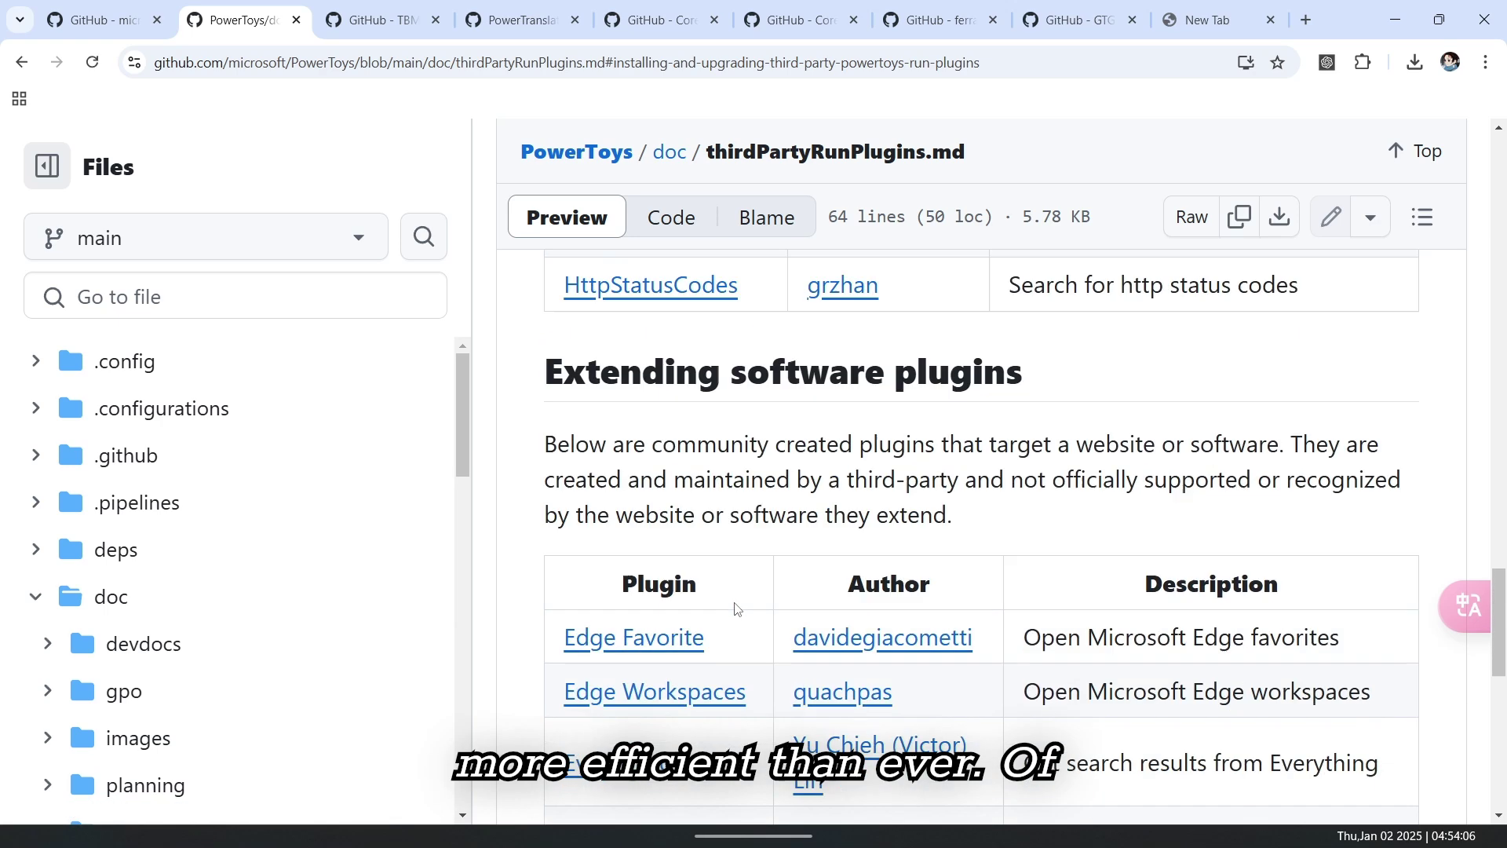
scroll(736, 610, up, 5)
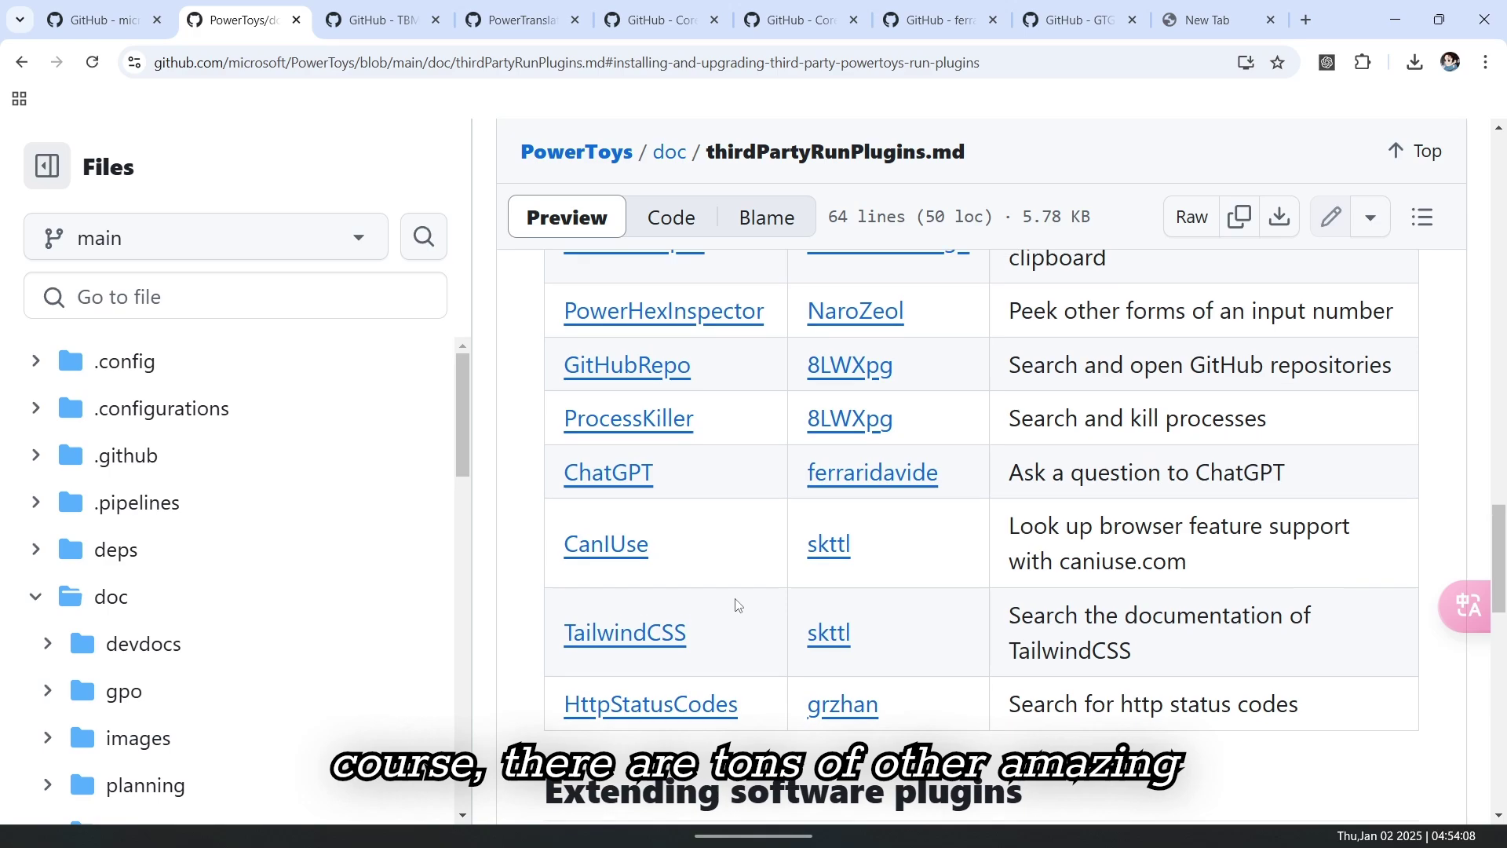
scroll(736, 605, up, 12)
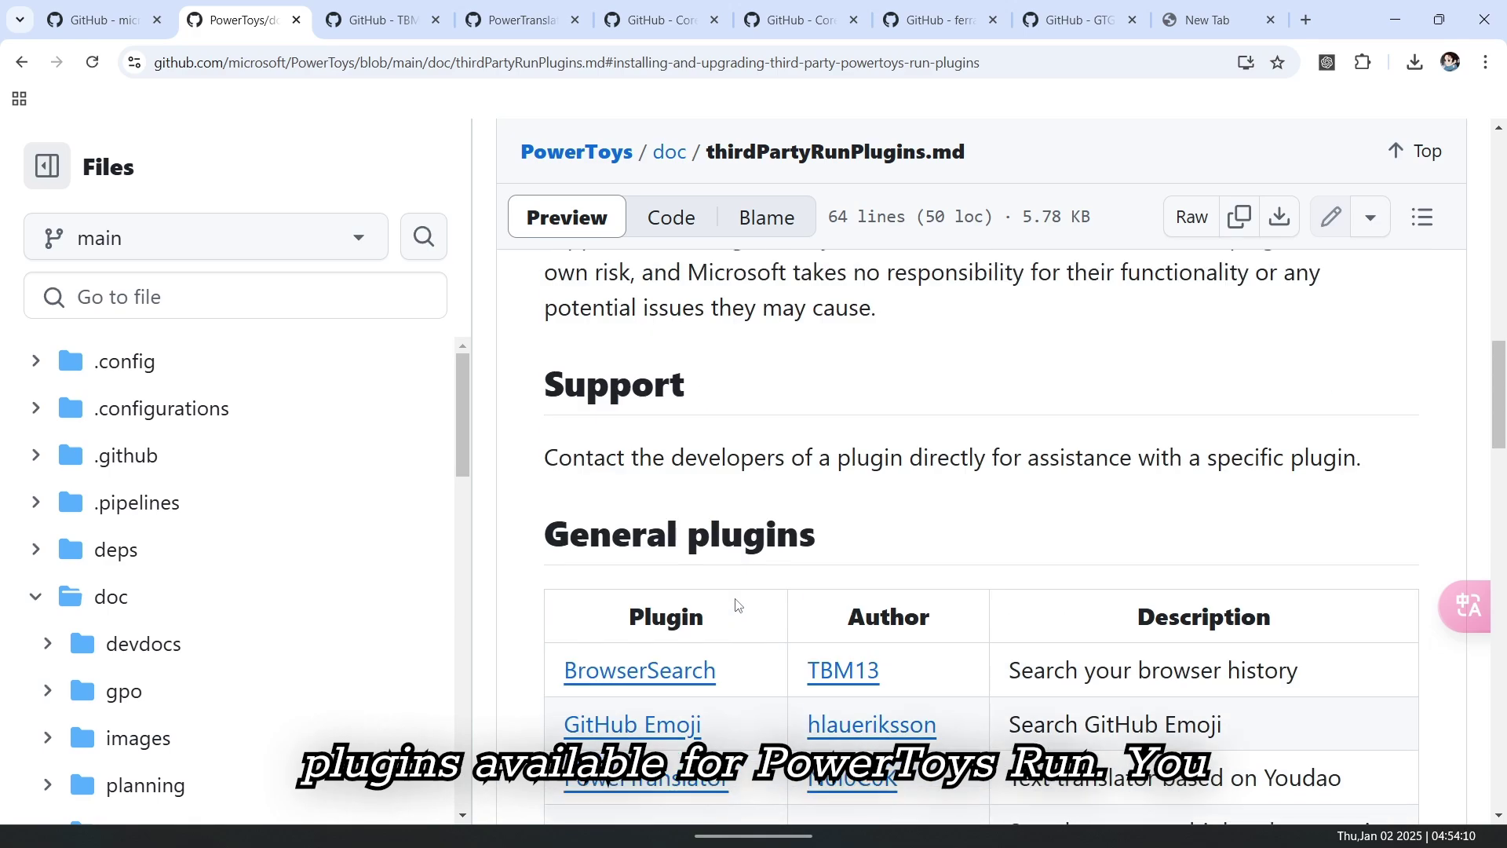
scroll(736, 604, up, 12)
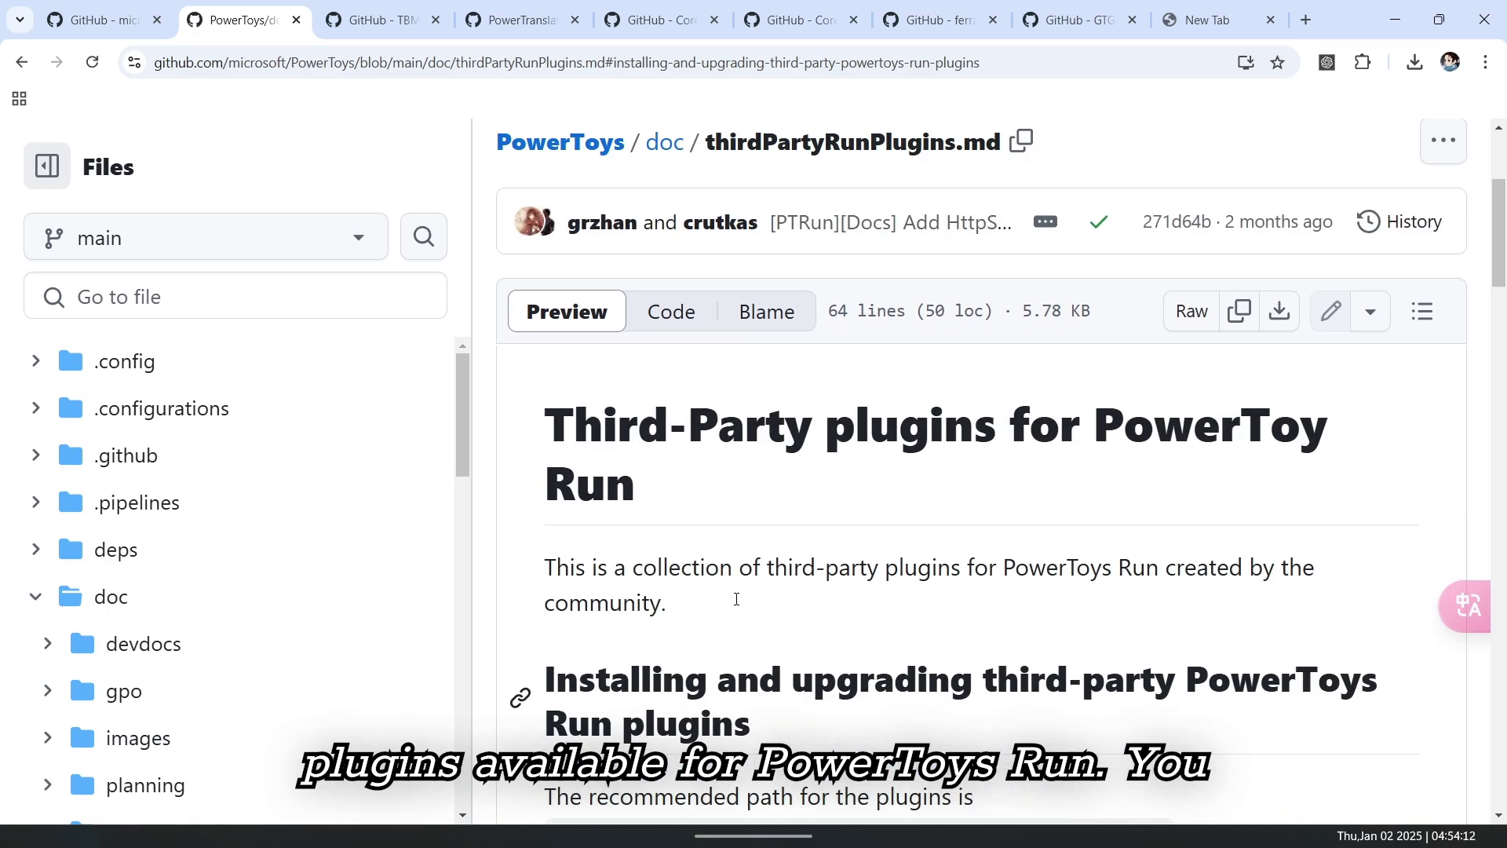
scroll(736, 599, down, 1)
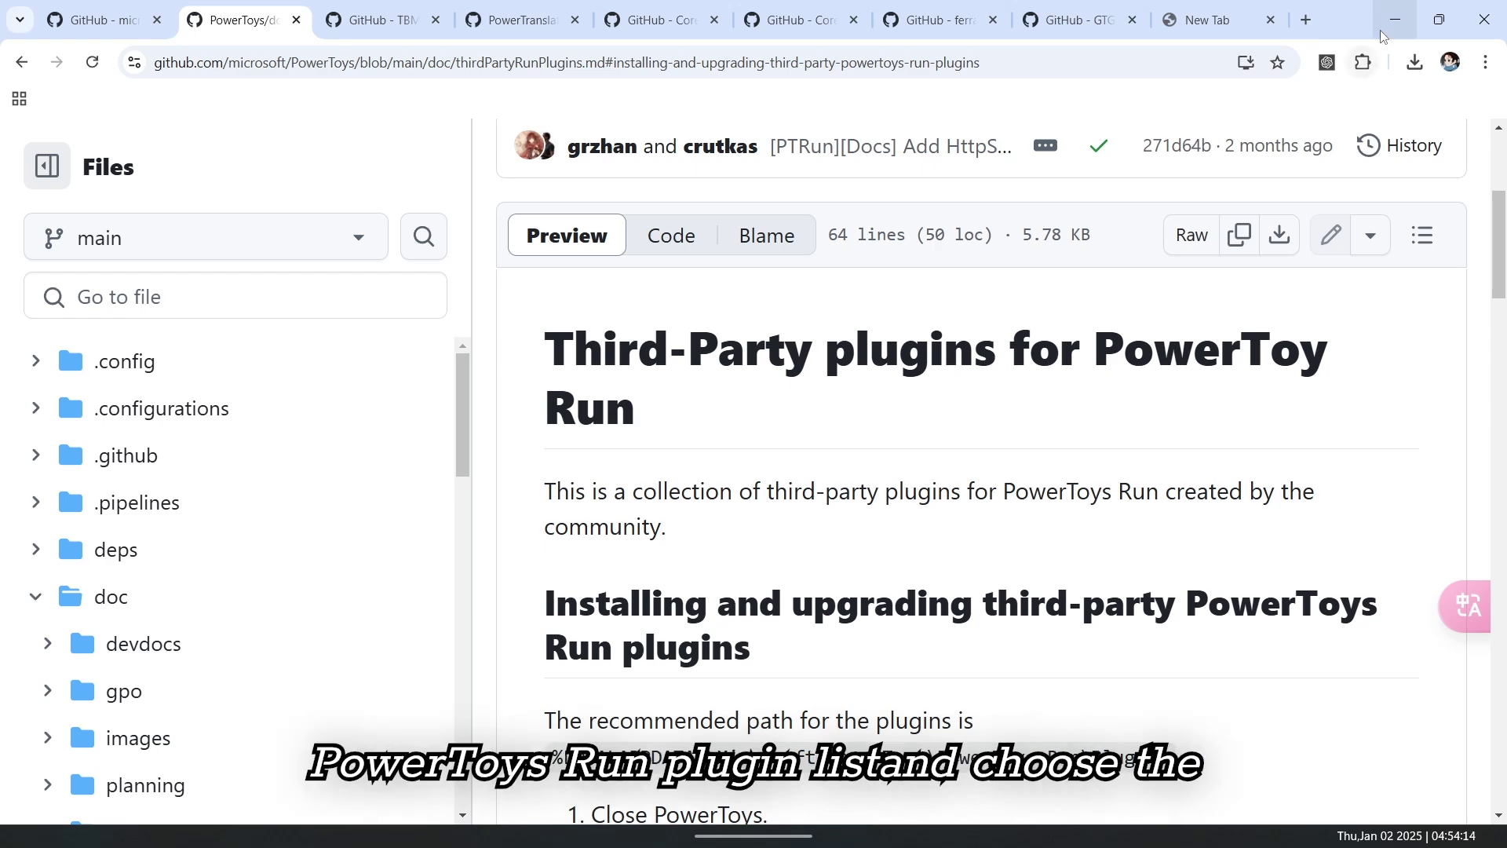